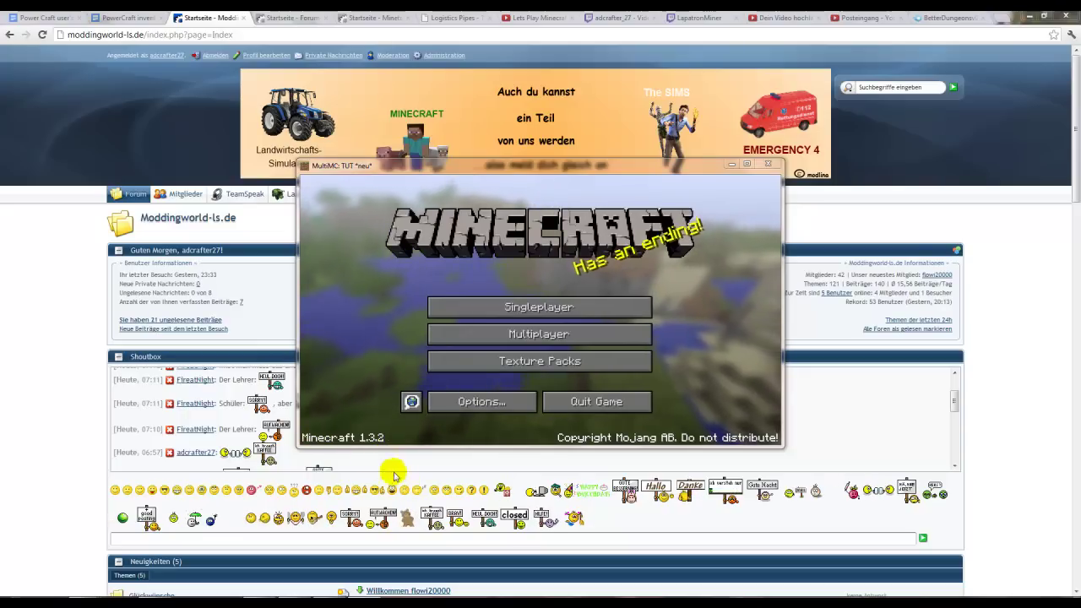
# Step: Quit the running Minecraft 1.3.2 game and open the Single Player TUT board in the forum's Minecraft Download section
pyautogui.click(591, 394)
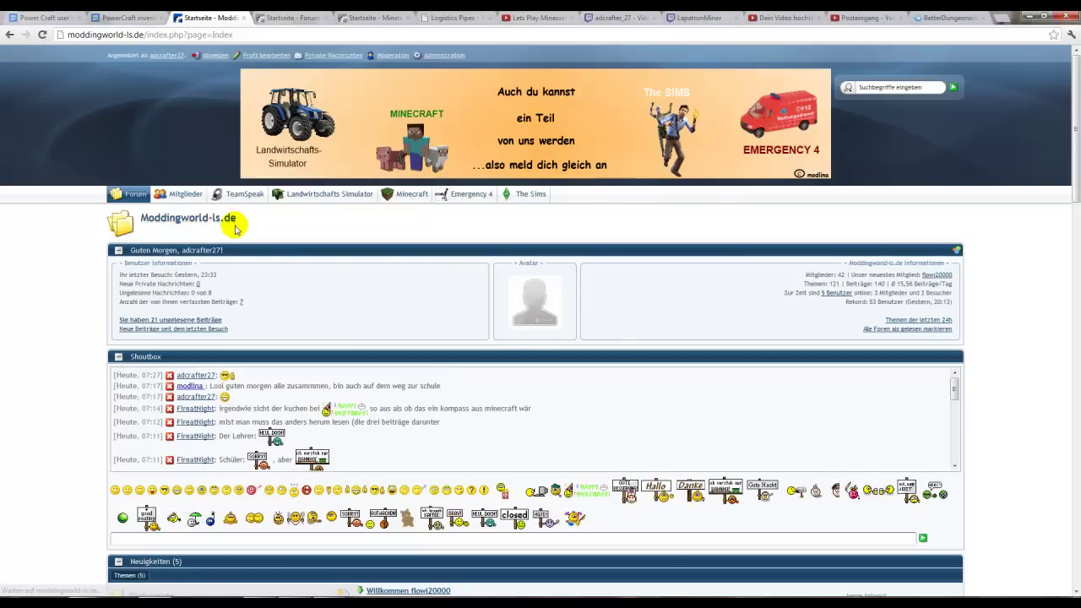
pyautogui.scroll(-10, 8, 228)
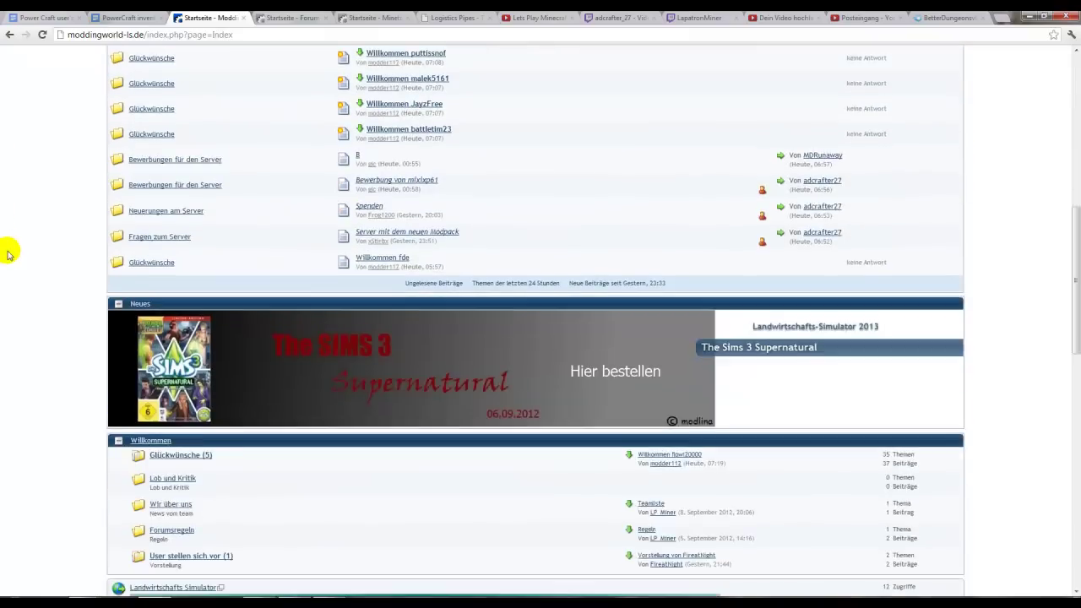
pyautogui.scroll(-3, 9, 253)
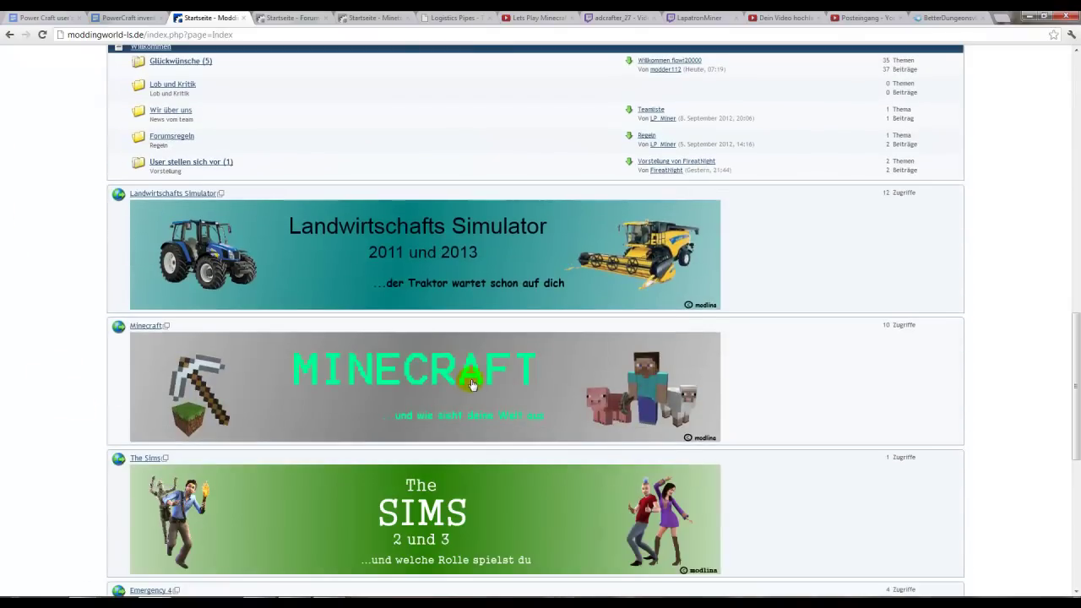
pyautogui.scroll(-3, 472, 384)
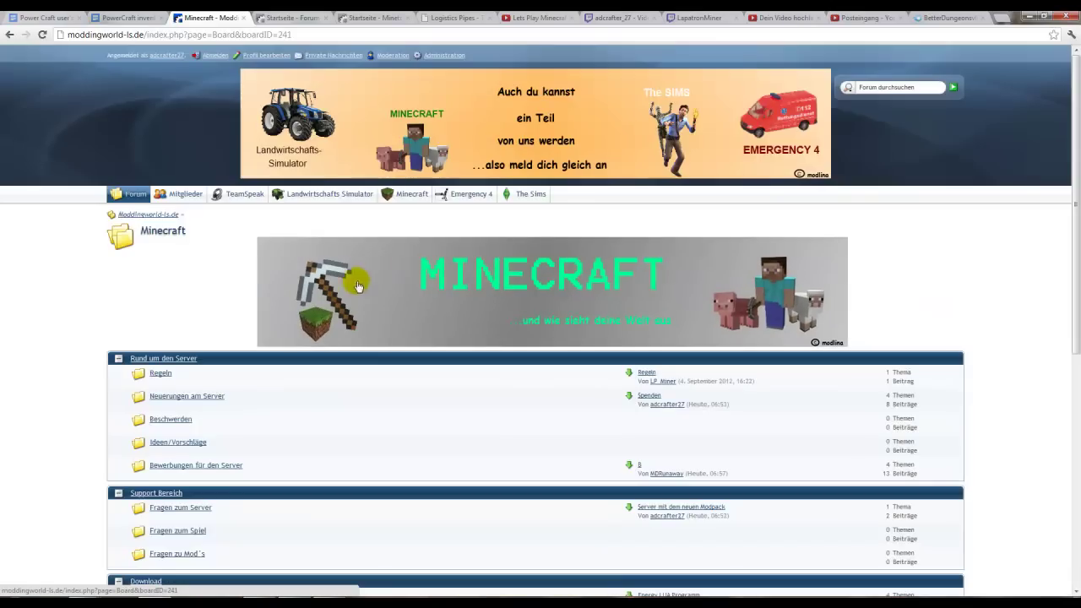
pyautogui.scroll(-8, 36, 152)
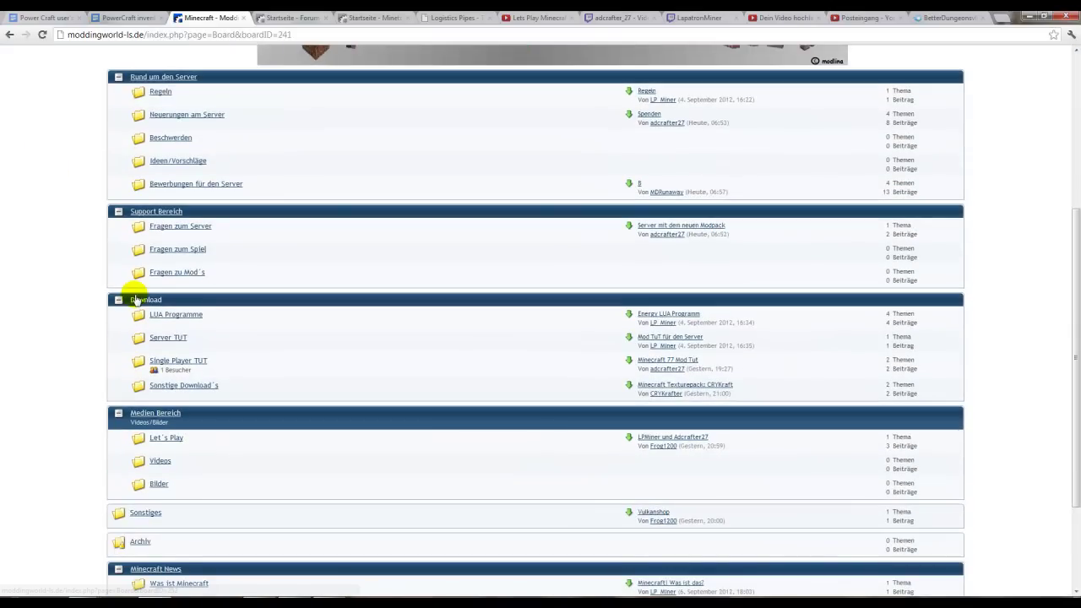
pyautogui.click(138, 300)
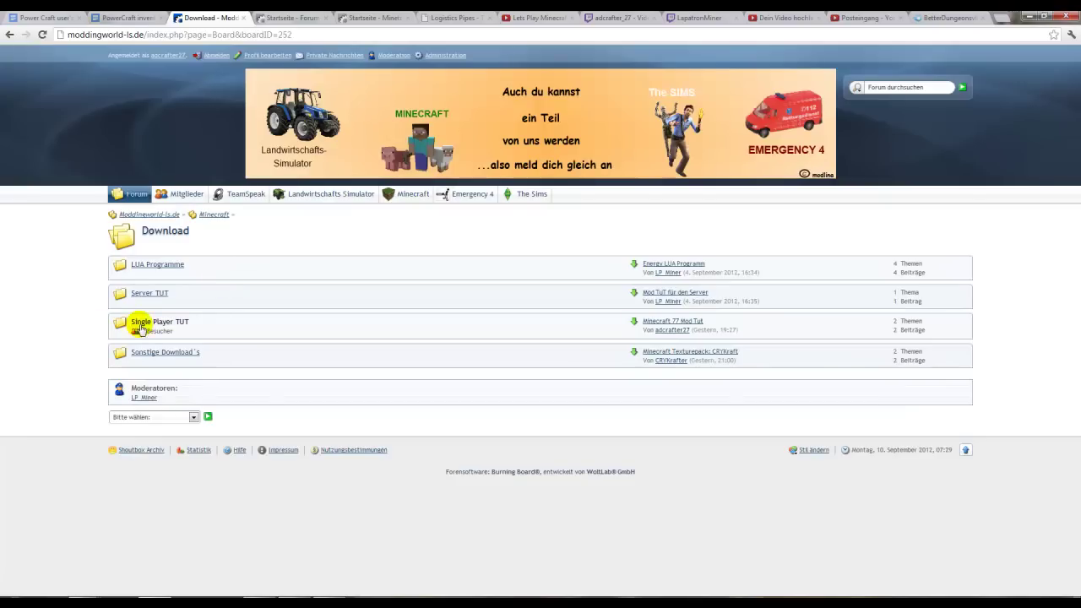
pyautogui.click(150, 321)
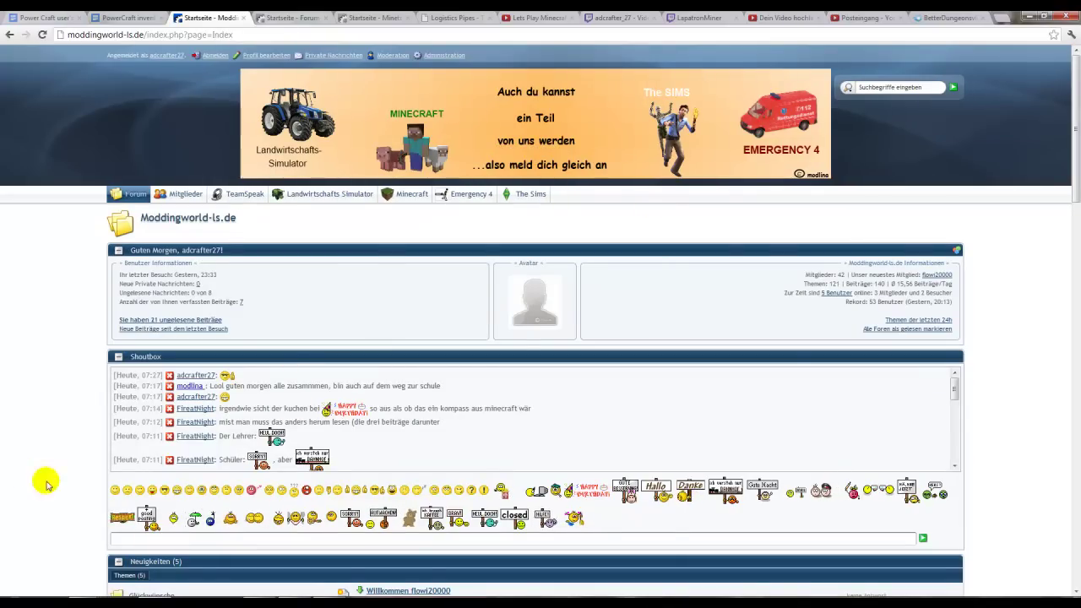
# Step: Switch to Windows Explorer and open the minecraft sp tut 02.09 folder
pyautogui.moveTo(84, 603)
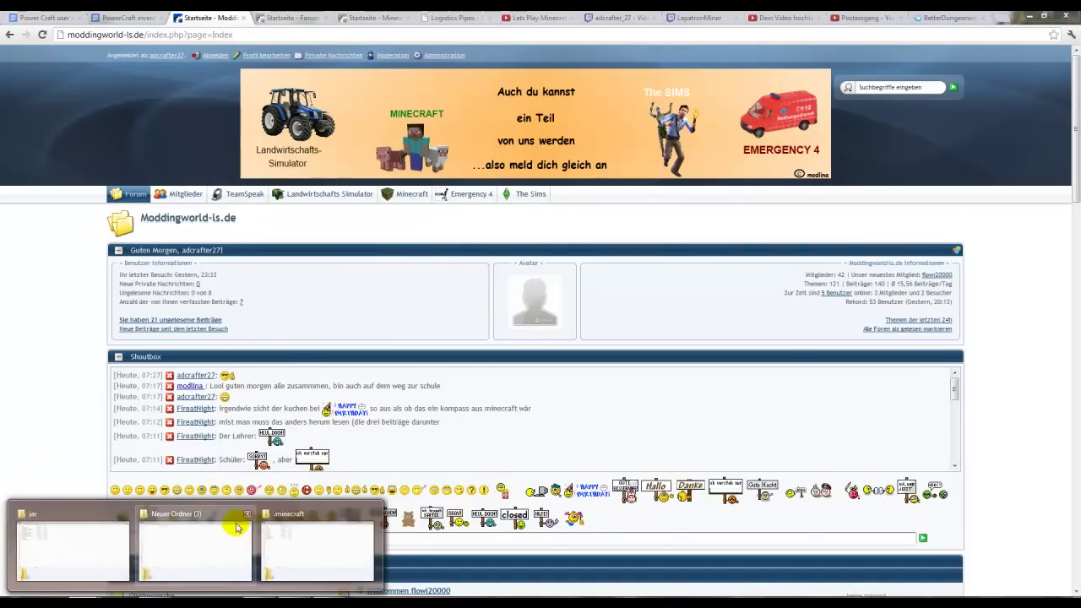
pyautogui.click(76, 537)
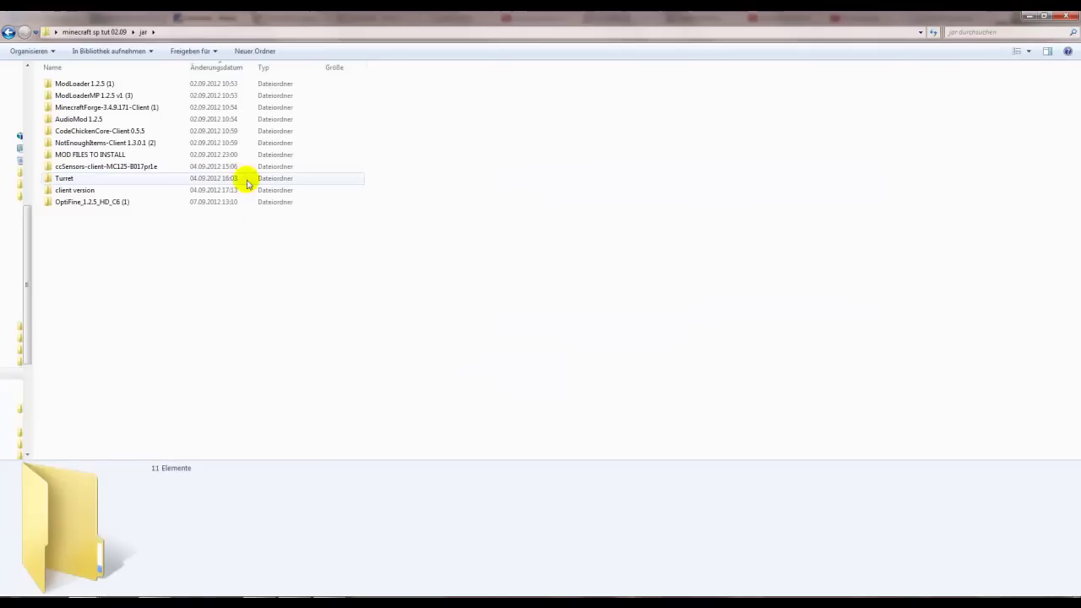
pyautogui.click(95, 32)
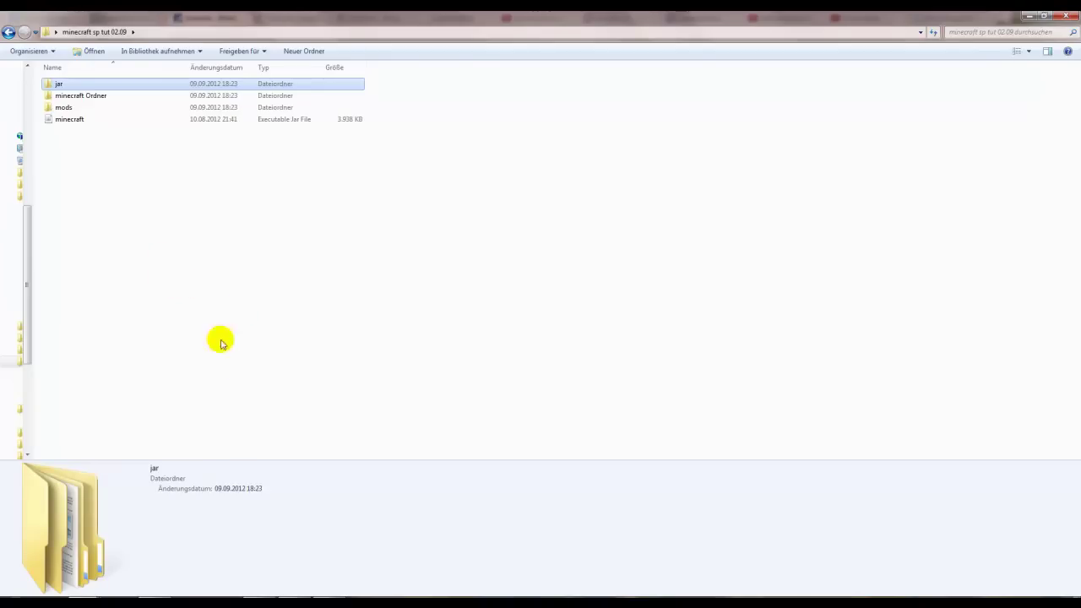
# Step: Delete the minecraft jar file from the bin folder of the TUT -neu- instance's .minecraft directory
pyautogui.click(340, 550)
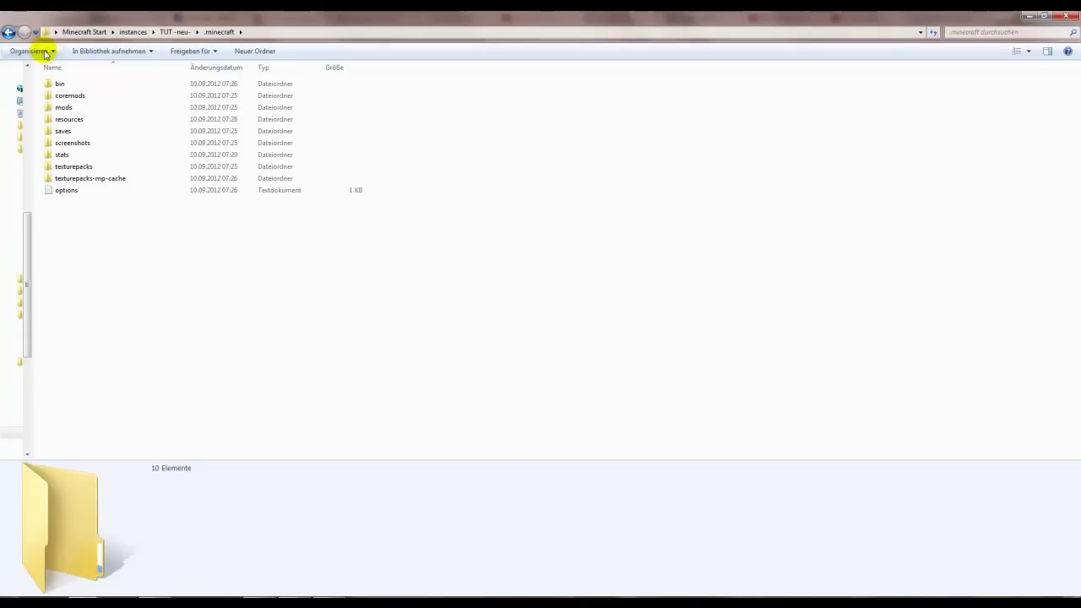
pyautogui.doubleClick(60, 85)
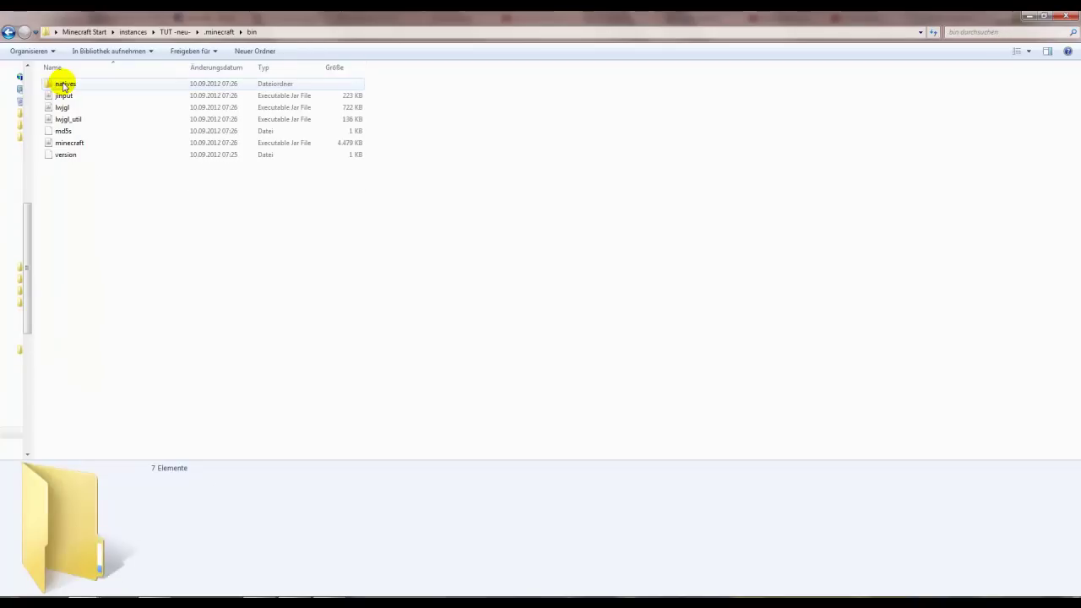
pyautogui.click(80, 145)
pyautogui.rightClick(80, 145)
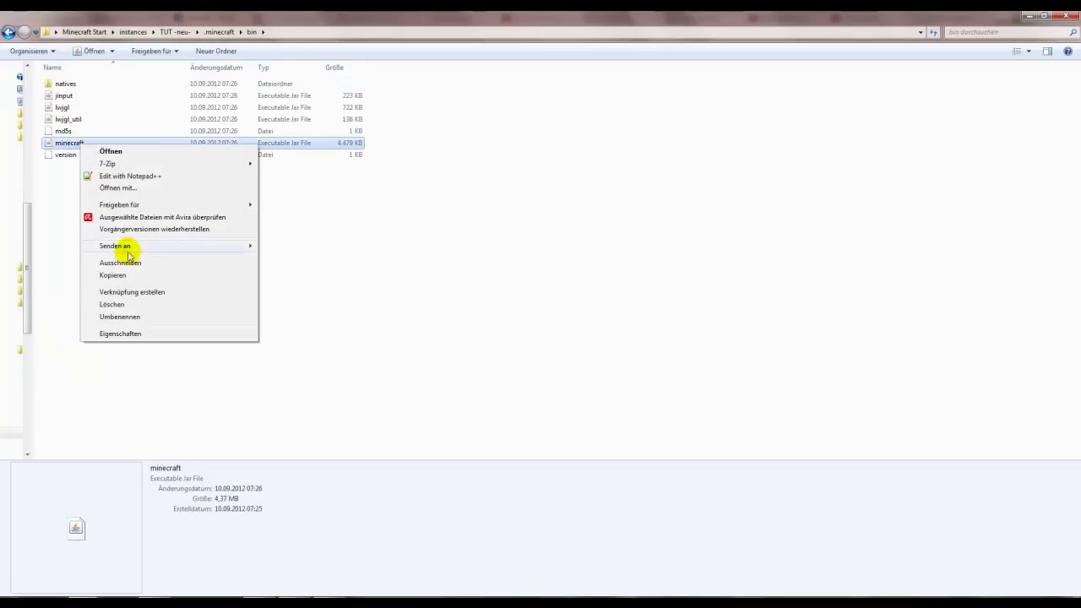
pyautogui.click(122, 306)
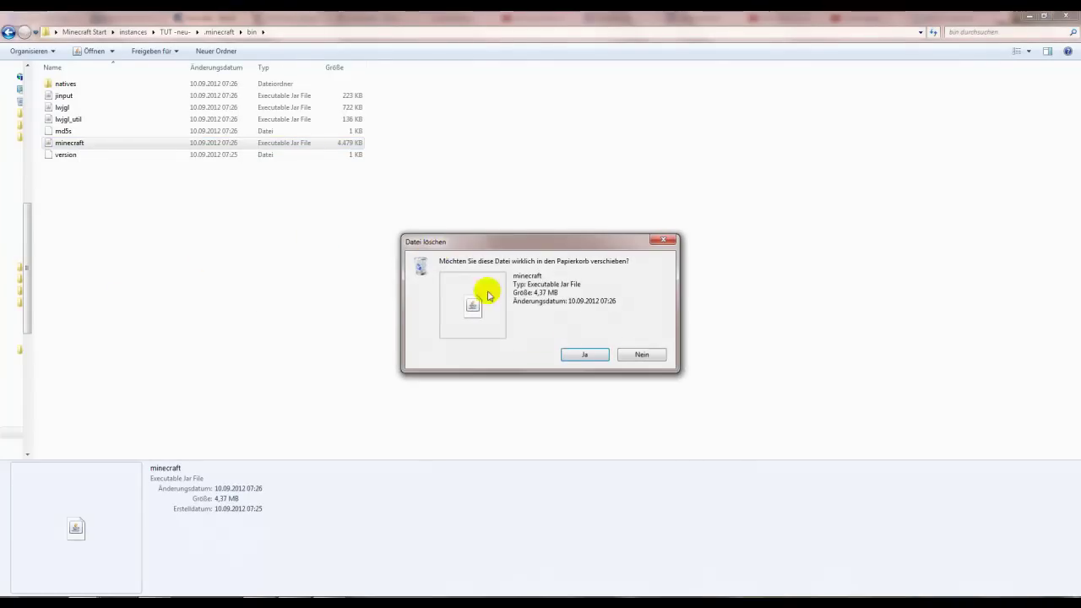
pyautogui.click(579, 354)
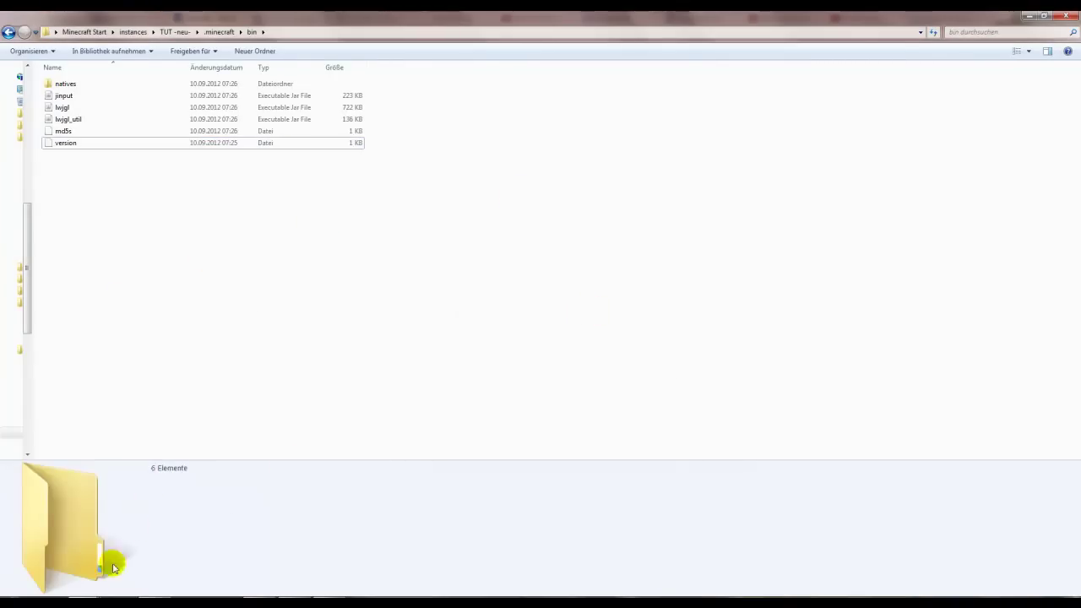
# Step: Copy the minecraft jar file from the minecraft sp tut 02.09 folder into the instance's bin folder
pyautogui.moveTo(114, 567)
pyautogui.click(85, 555)
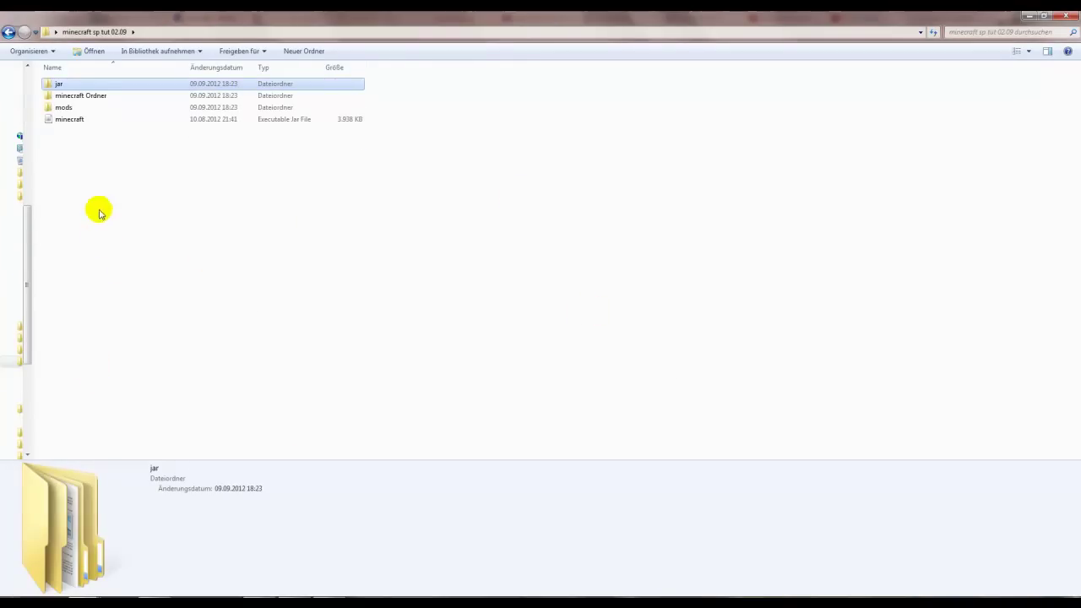
pyautogui.click(71, 121)
pyautogui.rightClick(72, 125)
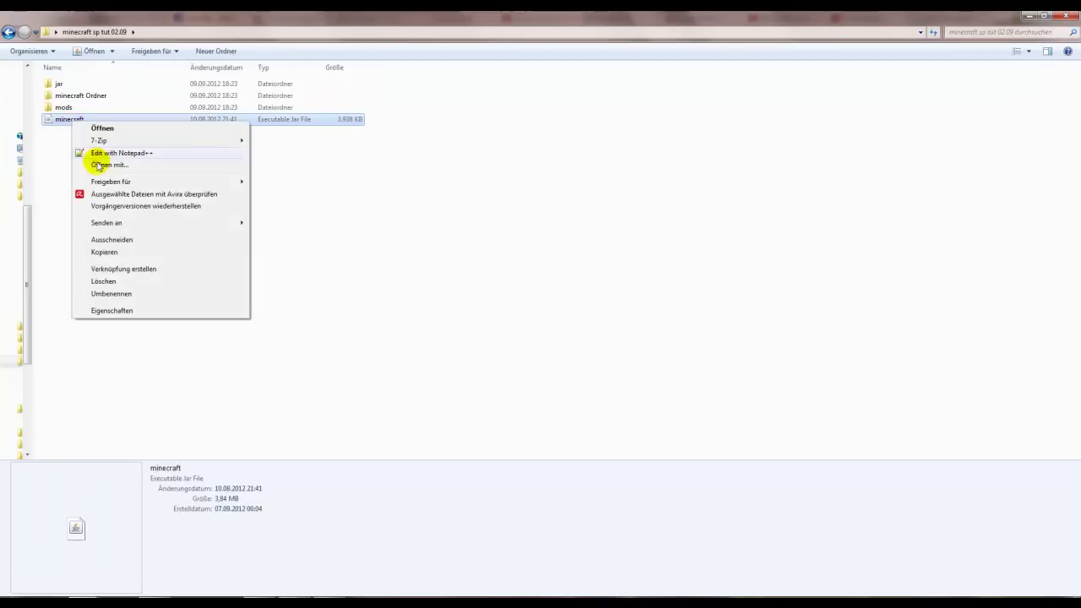
pyautogui.click(175, 245)
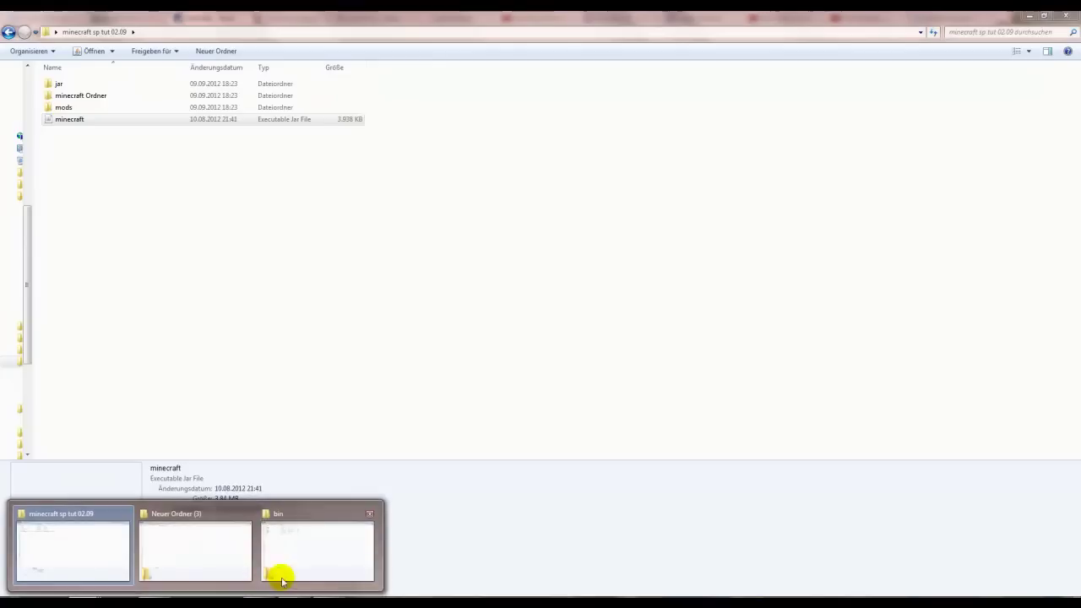
pyautogui.click(280, 574)
pyautogui.rightClick(213, 377)
pyautogui.click(262, 458)
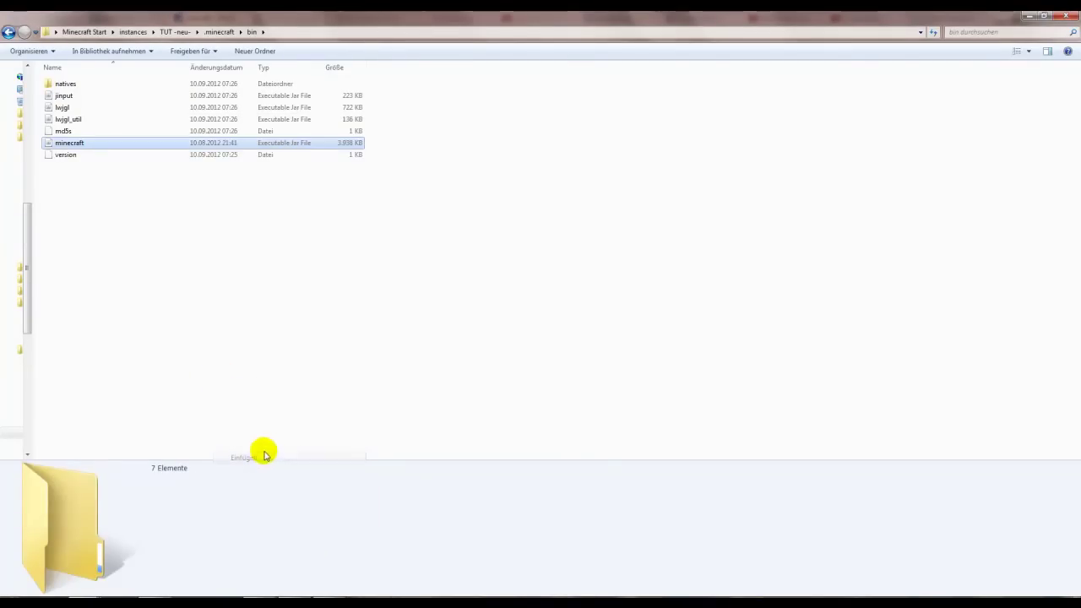
# Step: Launch the TUT *neu* instance in MultiMC to check the game version, quit the game and minimize MultiMC
pyautogui.hotkey('alt', 'Tab')
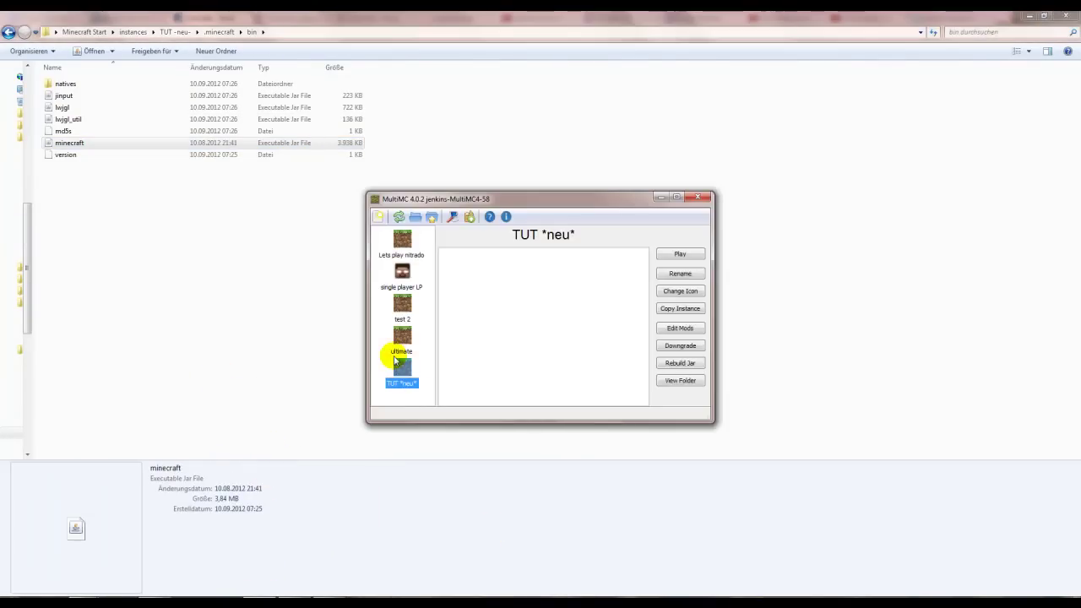
pyautogui.doubleClick(396, 363)
pyautogui.click(524, 347)
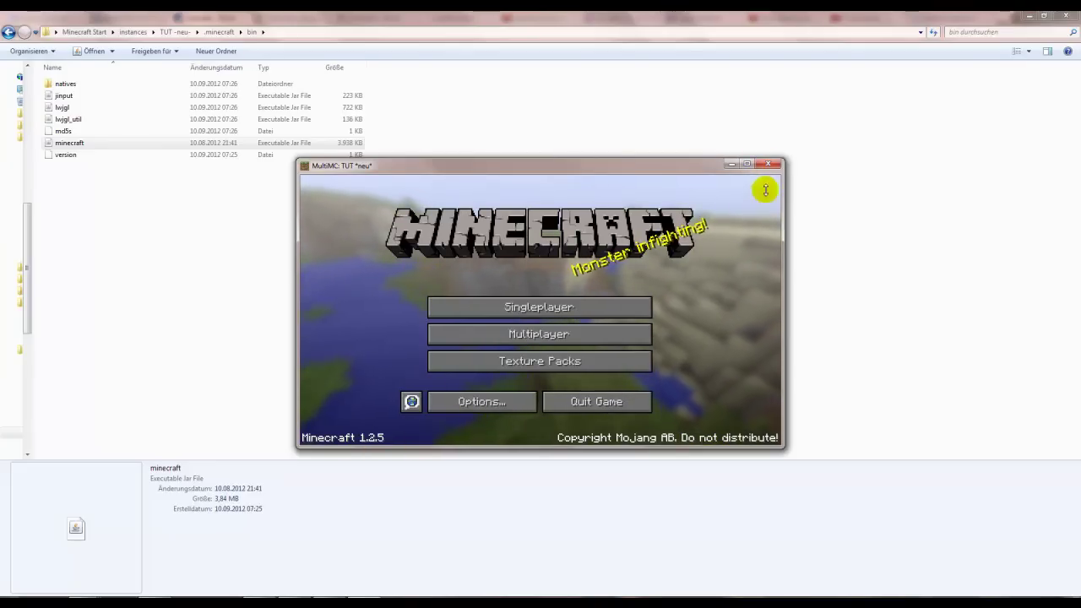
pyautogui.click(623, 404)
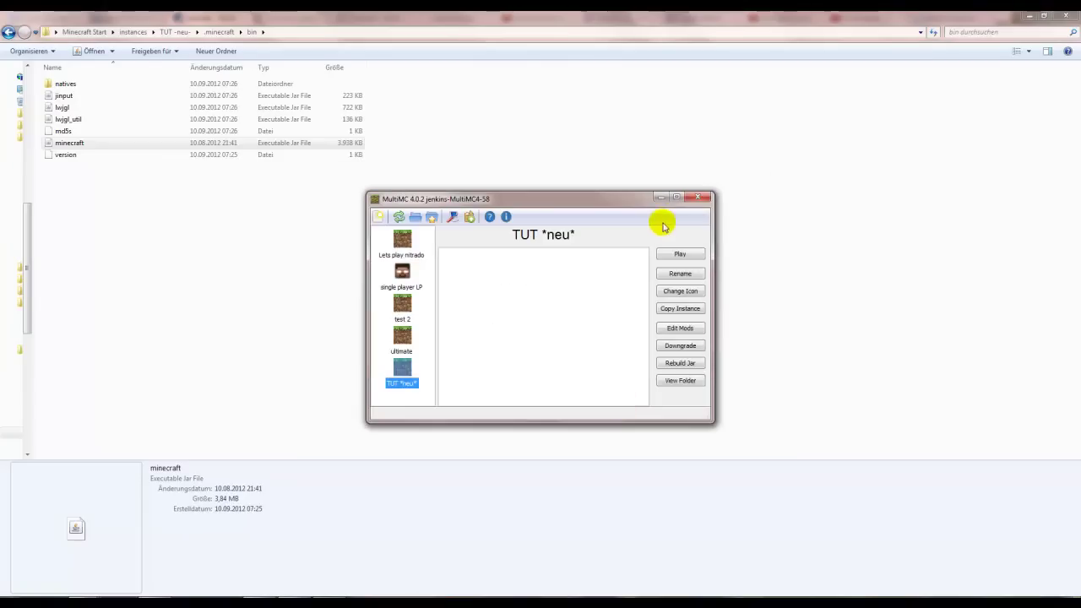
pyautogui.click(663, 199)
# Step: Open the minecraft jar from the bin folder as a 7-Zip archive and delete its META-INF folder
pyautogui.click(239, 299)
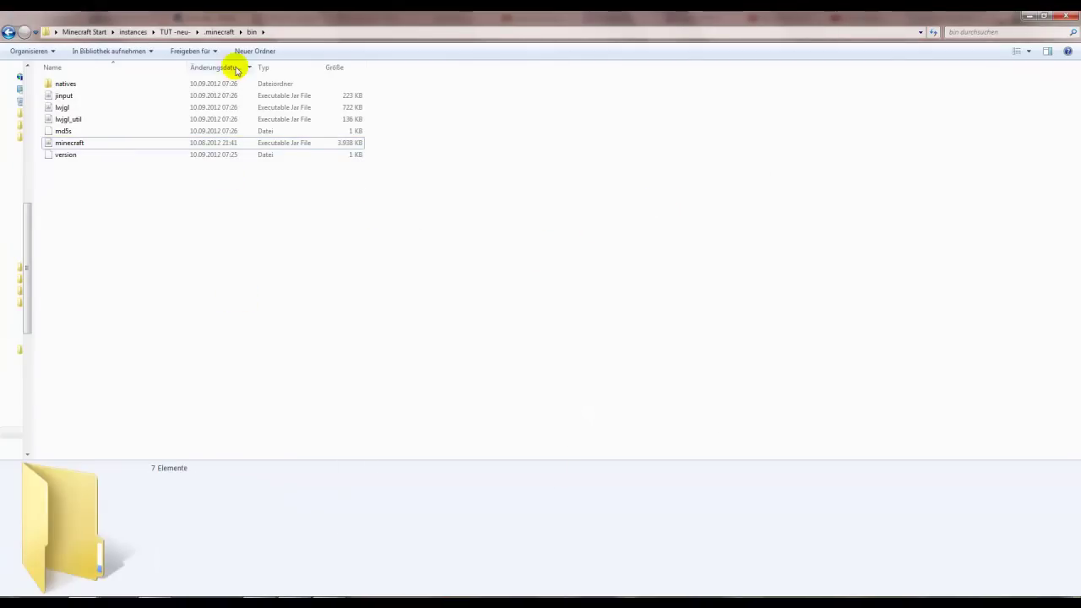
pyautogui.rightClick(69, 146)
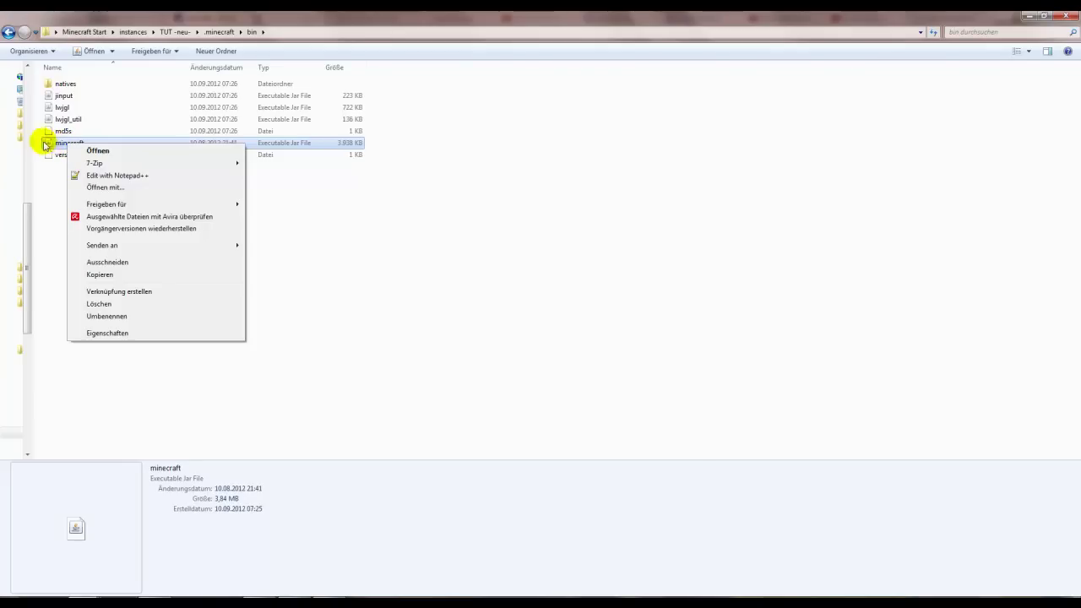
pyautogui.moveTo(78, 163)
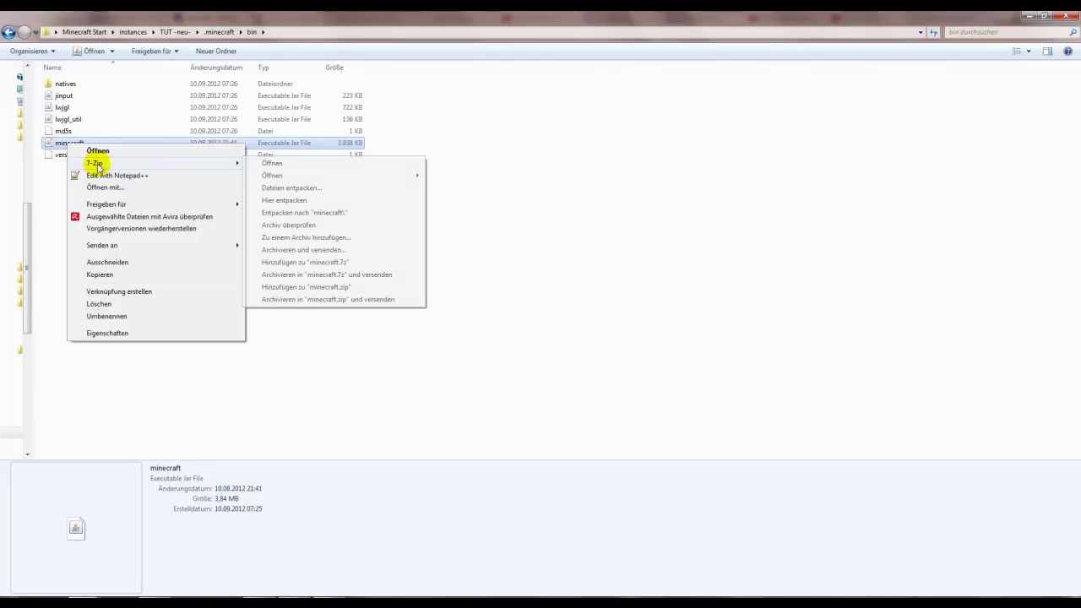
pyautogui.click(286, 167)
pyautogui.moveTo(785, 73); pyautogui.dragTo(905, 74)
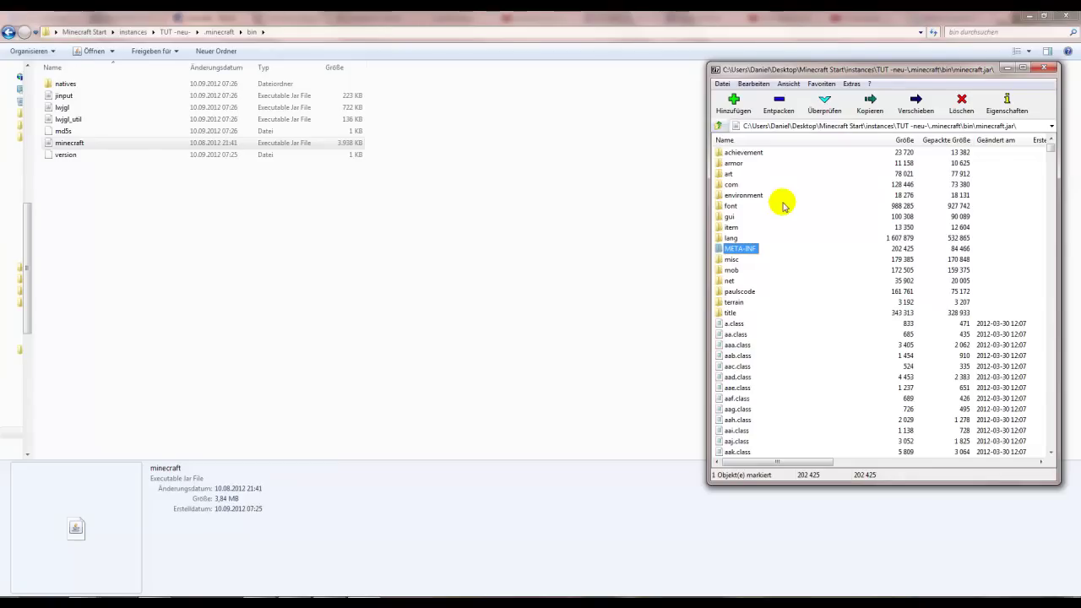
pyautogui.press('Delete')
pyautogui.press('Return')
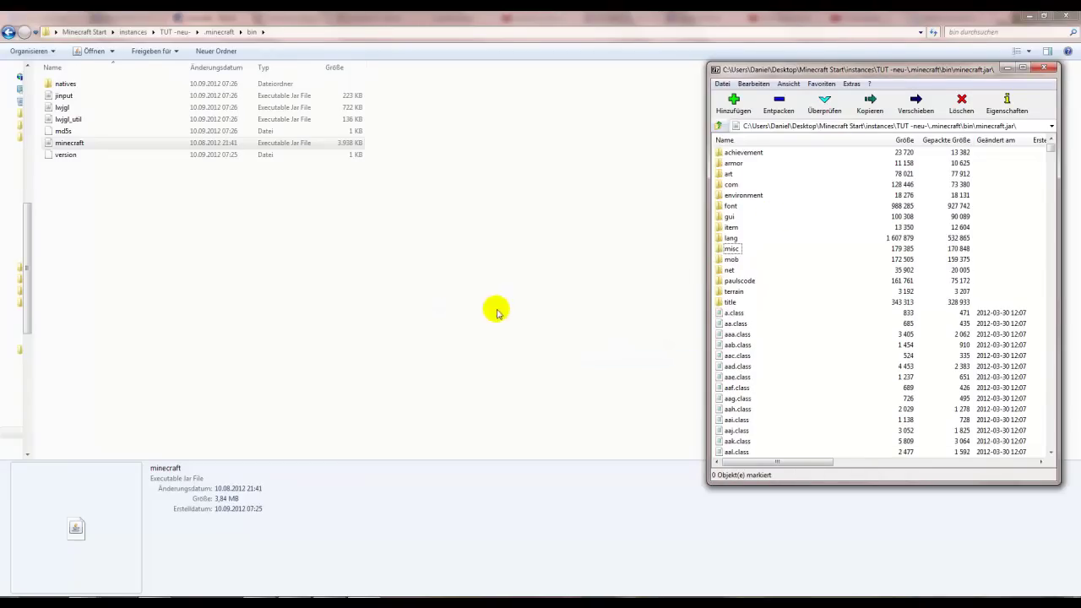
# Step: Copy all files from the ModLoader 1.2.5 (1) folder inside jar into the open minecraft.jar archive
pyautogui.moveTo(84, 579)
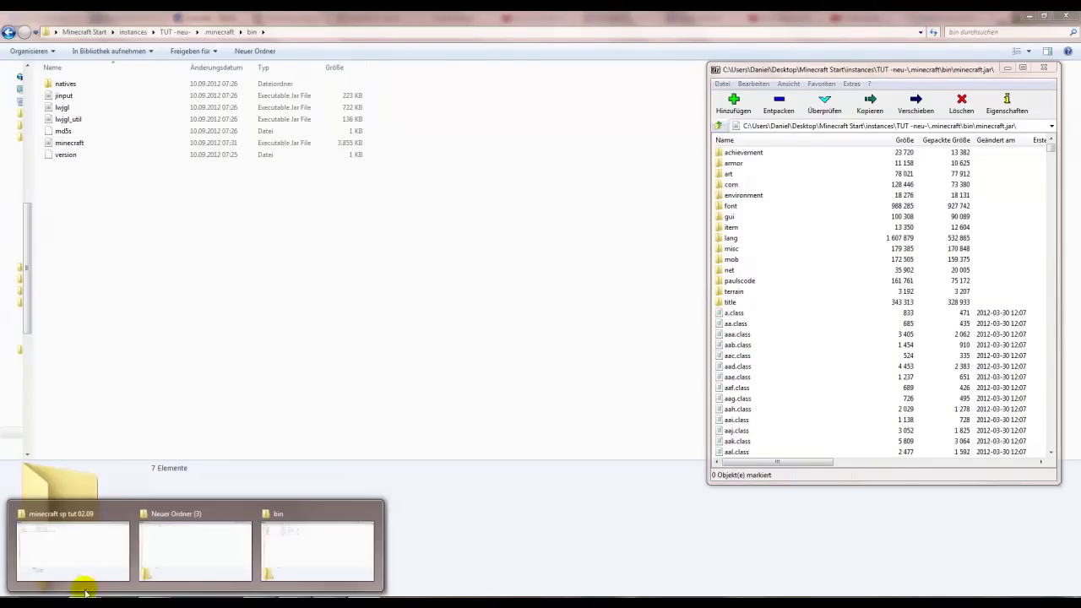
pyautogui.click(73, 549)
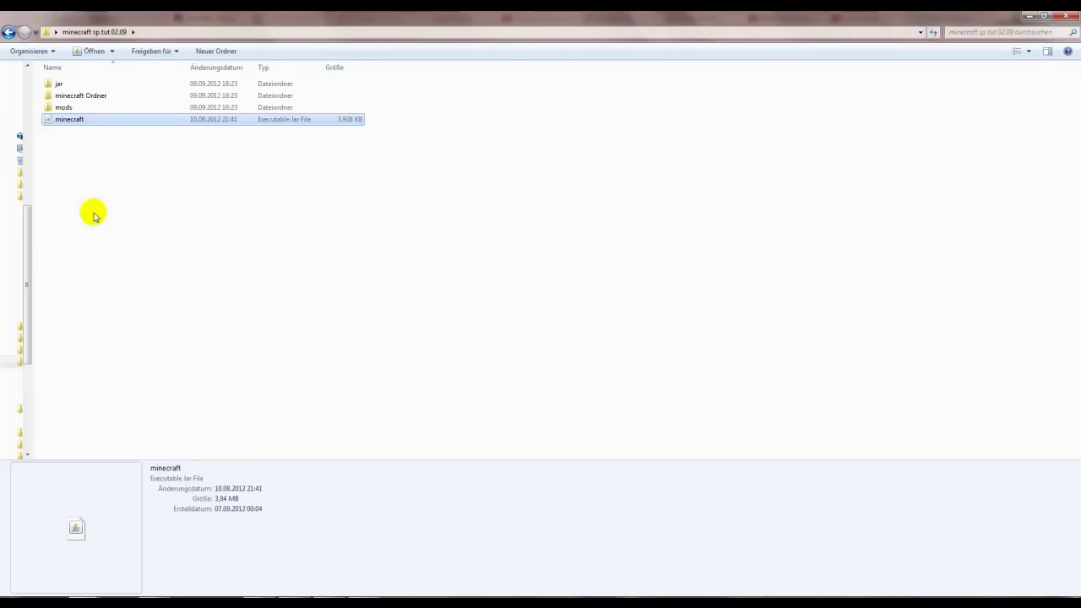
pyautogui.doubleClick(51, 84)
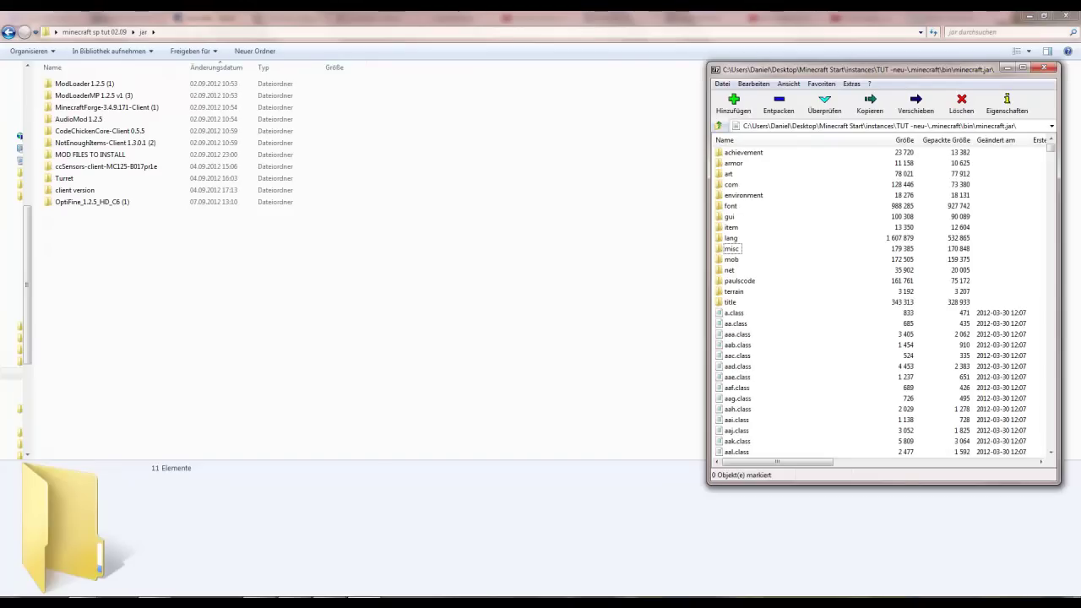
pyautogui.doubleClick(76, 87)
pyautogui.moveTo(222, 400); pyautogui.dragTo(48, 78)
pyautogui.moveTo(141, 271); pyautogui.dragTo(786, 391)
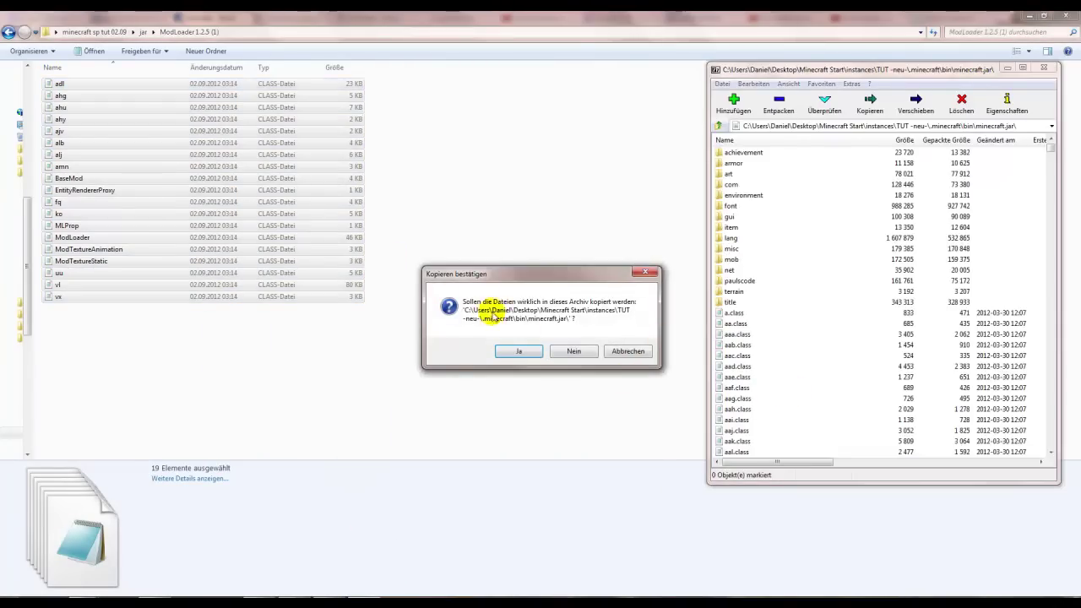
pyautogui.click(521, 352)
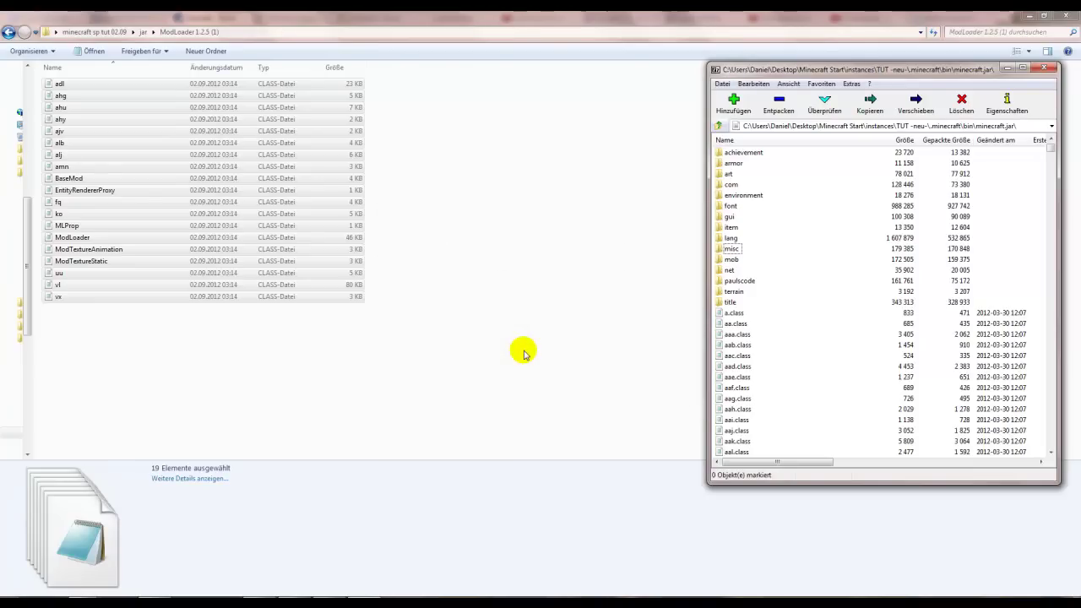
# Step: Copy all files from the ModLoaderMP 1.2.5 v1 (3) folder into the minecraft.jar archive
pyautogui.click(9, 35)
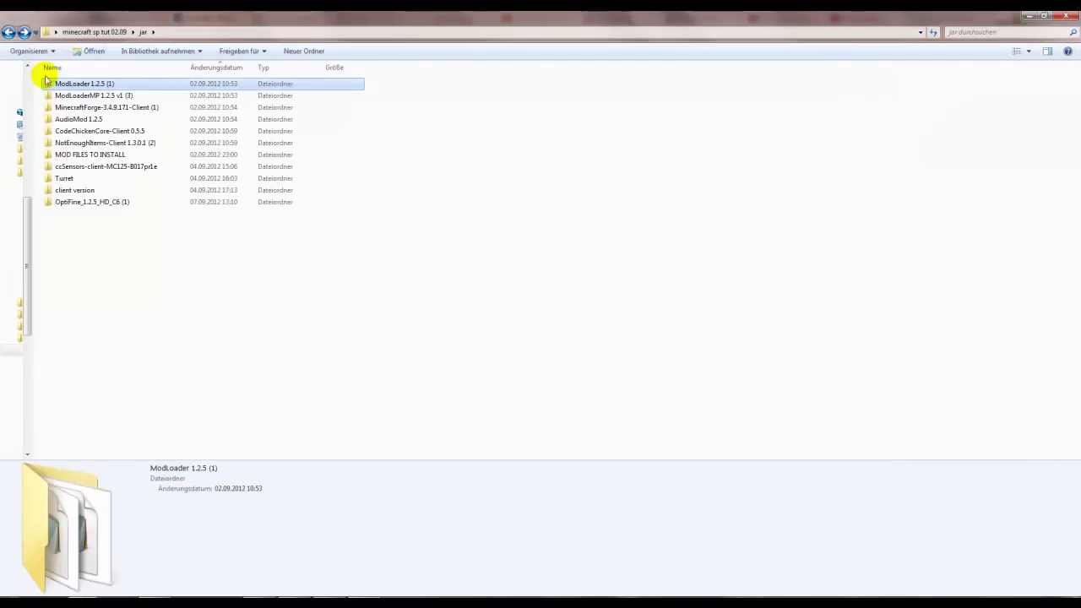
pyautogui.doubleClick(66, 96)
pyautogui.moveTo(161, 233); pyautogui.dragTo(36, 65)
pyautogui.moveTo(72, 131); pyautogui.dragTo(774, 363)
pyautogui.click(521, 351)
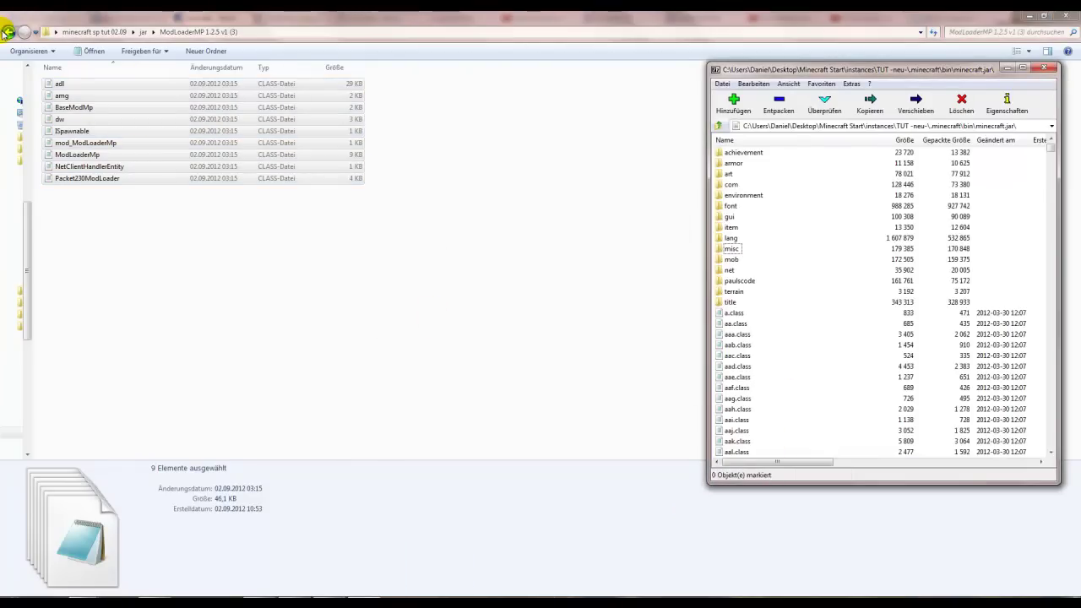
# Step: Copy all files from the MinecraftForge-3.4.9.171-Client (1) folder into the open minecraft.jar archive and return to the jar folder
pyautogui.click(6, 32)
pyautogui.doubleClick(89, 108)
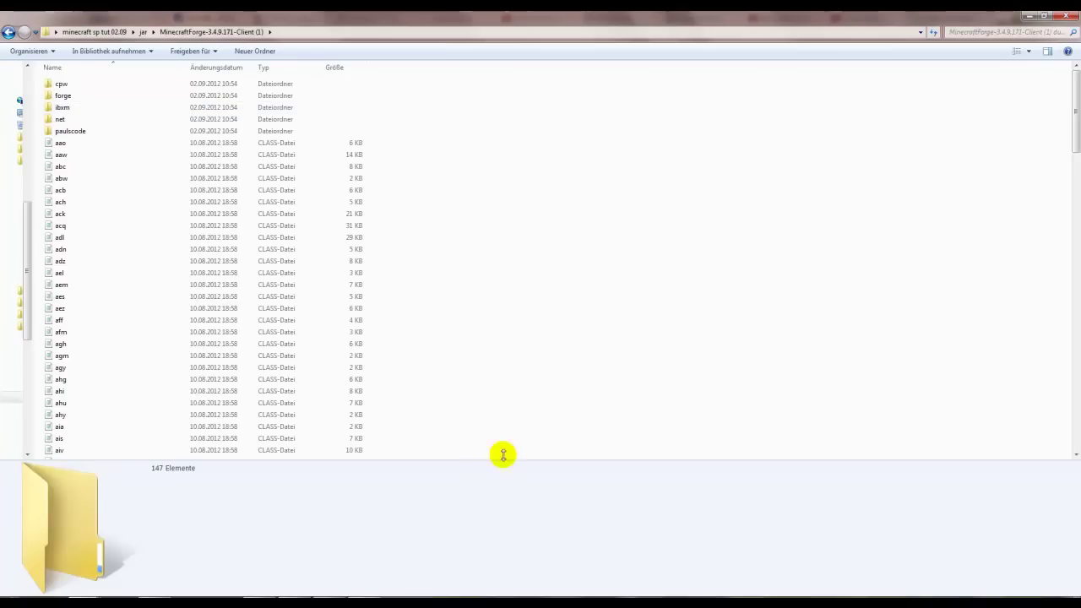
pyautogui.hotkey('ctrl', 'a')
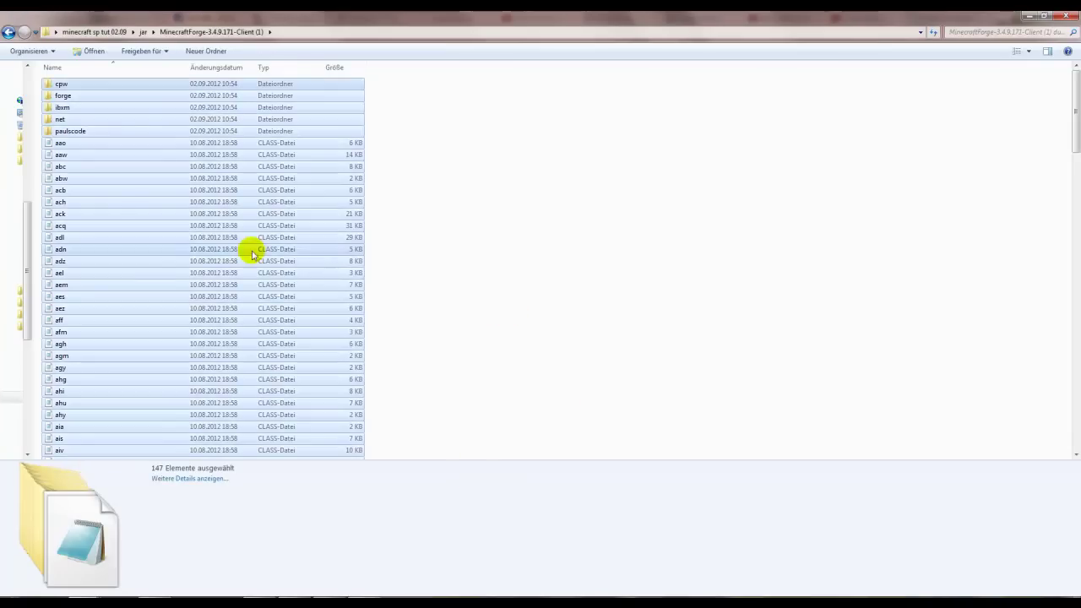
pyautogui.moveTo(210, 214); pyautogui.dragTo(834, 326)
pyautogui.click(521, 351)
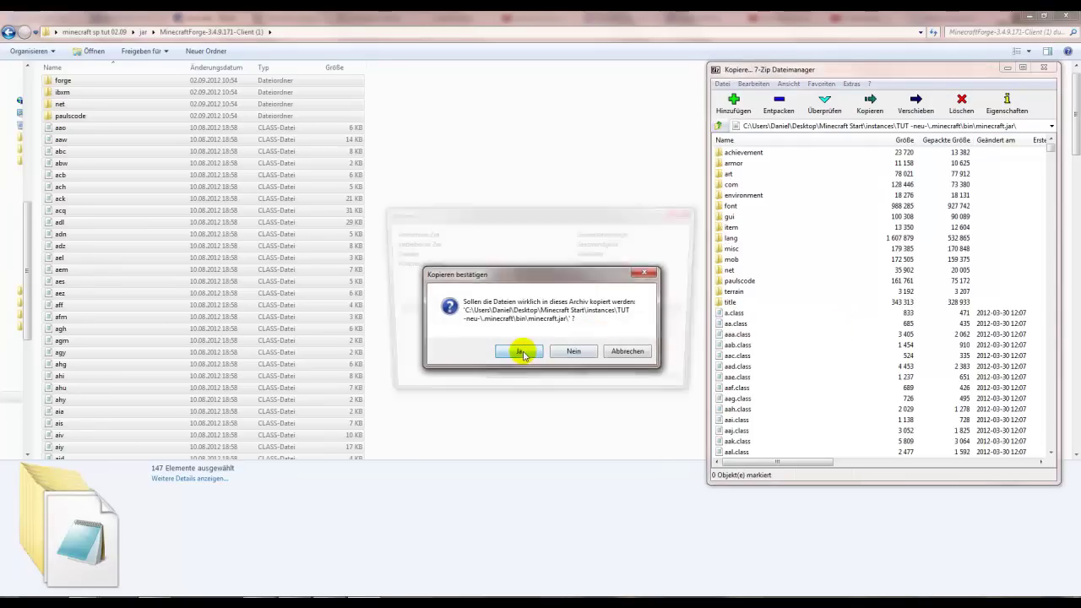
pyautogui.click(8, 32)
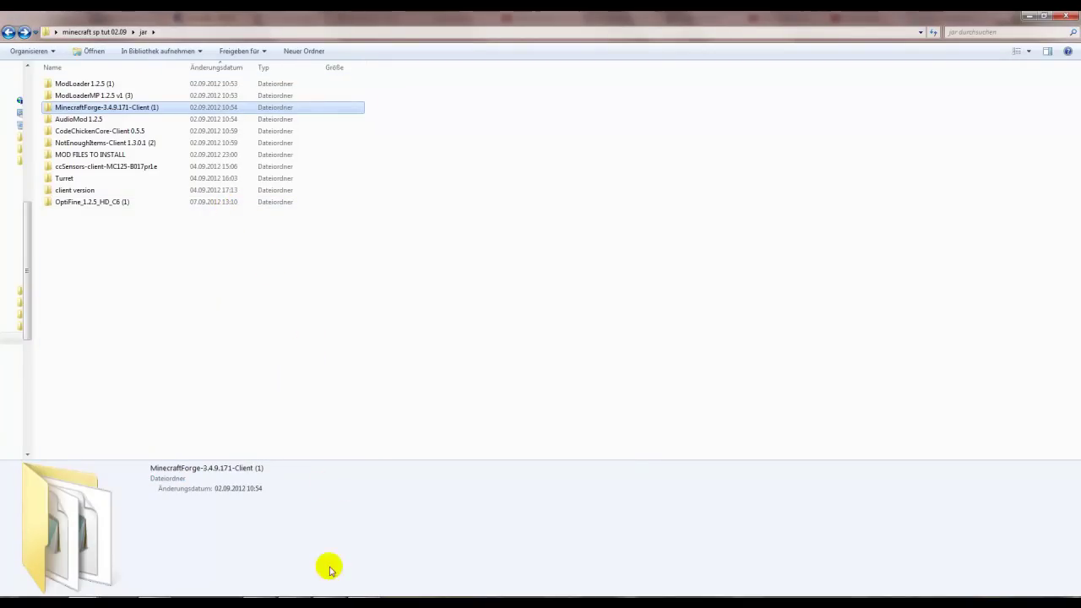
# Step: Launch the TUT *neu* instance in MultiMC, examine the loaded mods in the game's mod list, then quit the game and minimize MultiMC
pyautogui.hotkey('alt', 'Tab')
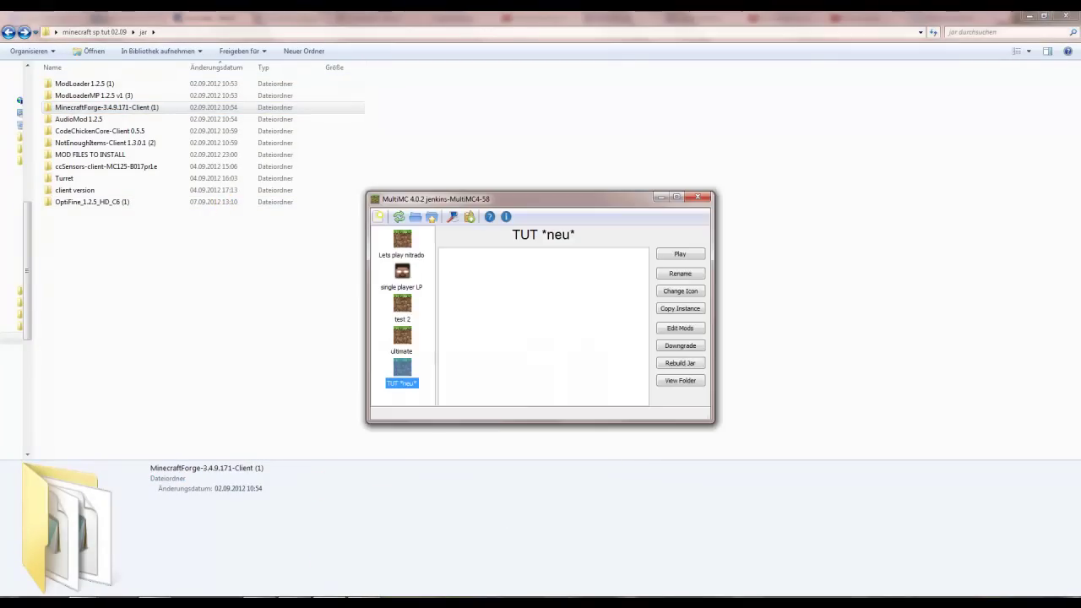
pyautogui.doubleClick(403, 374)
pyautogui.click(518, 352)
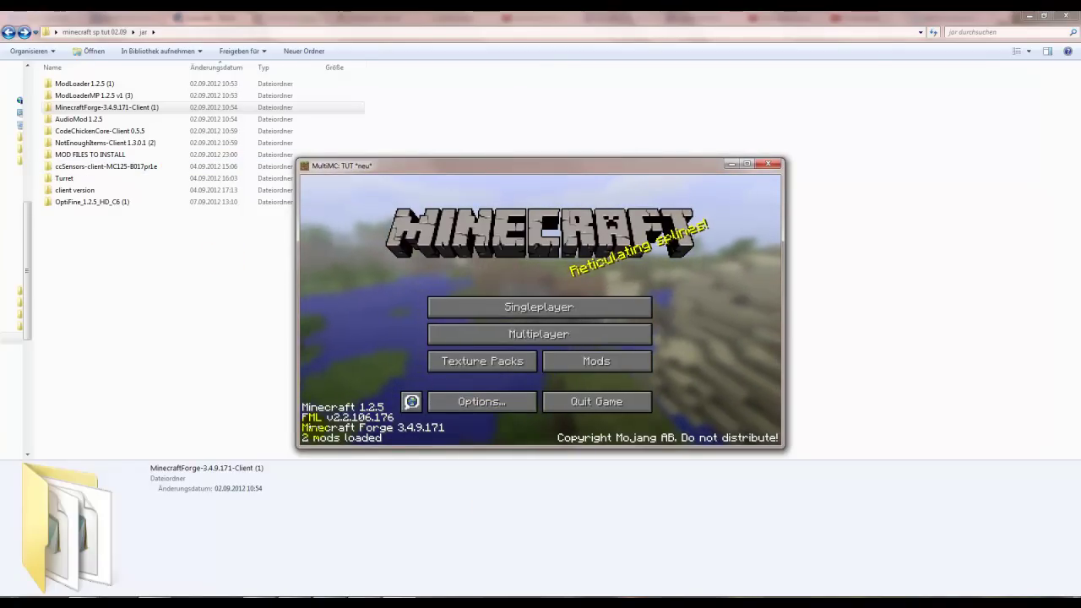
pyautogui.click(589, 365)
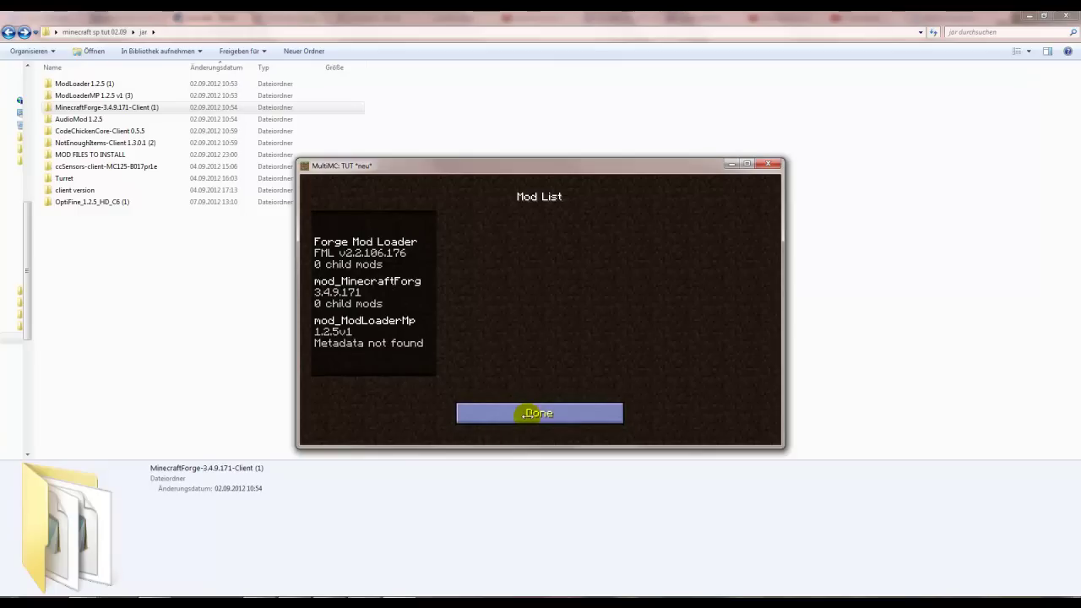
pyautogui.click(525, 413)
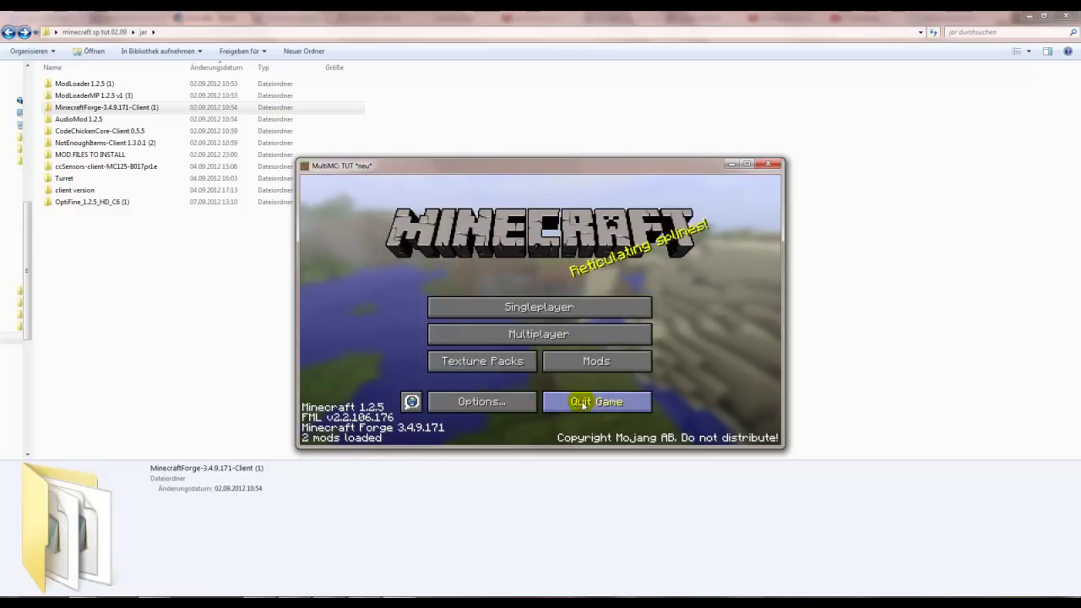
pyautogui.click(583, 404)
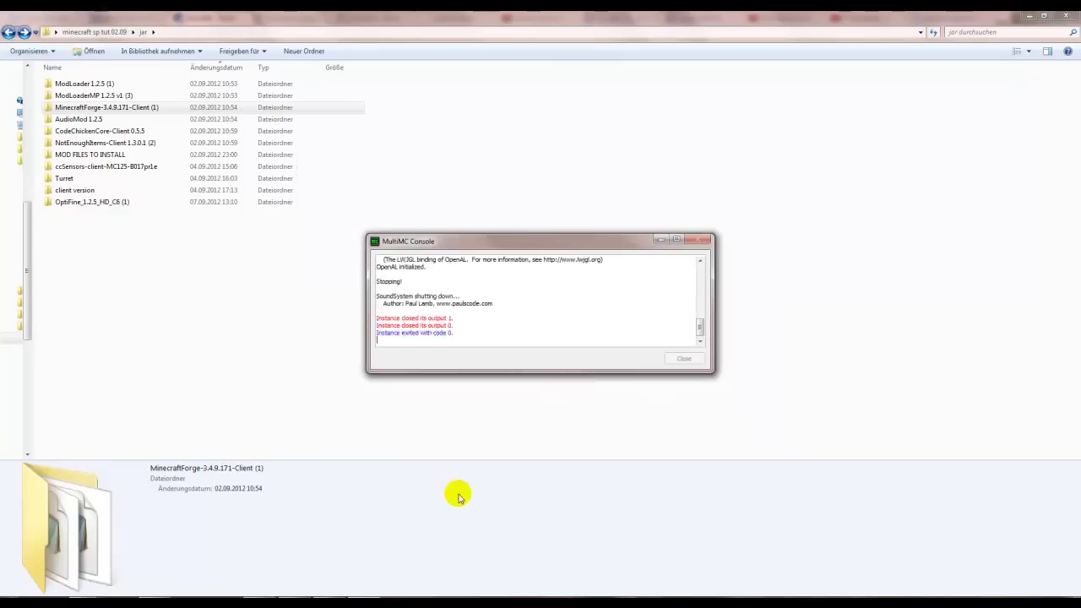
pyautogui.click(660, 198)
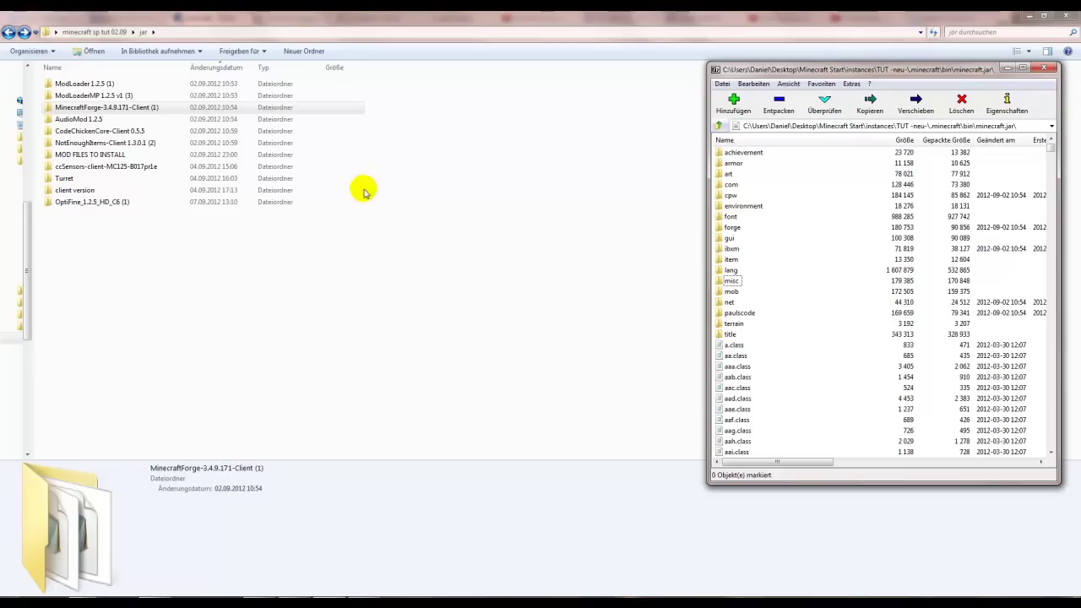
# Step: Copy all files from the AudioMod 1.2.5 folder into the minecraft.jar archive, minimizing MultiMC to clear the view
pyautogui.doubleClick(84, 119)
pyautogui.moveTo(150, 201); pyautogui.dragTo(456, 240)
pyautogui.click(660, 197)
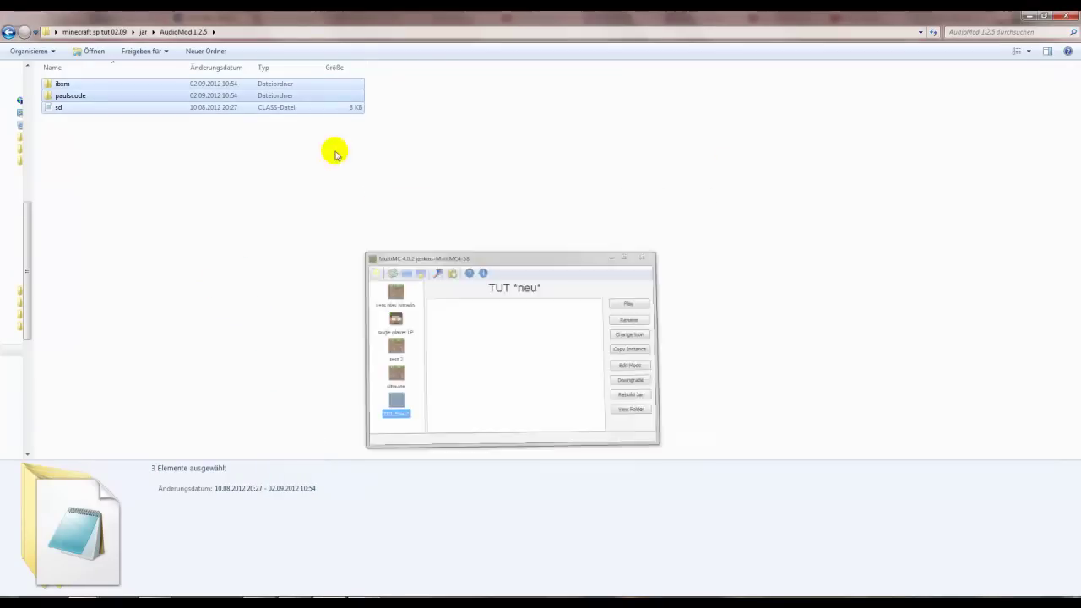
pyautogui.moveTo(128, 98); pyautogui.dragTo(754, 353)
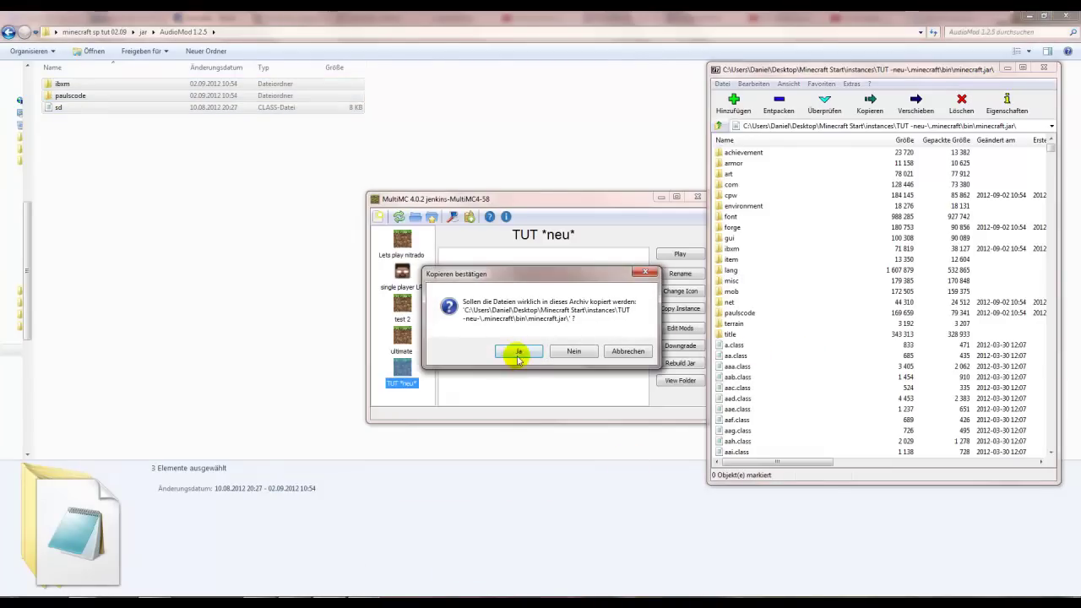
pyautogui.click(517, 352)
pyautogui.click(660, 197)
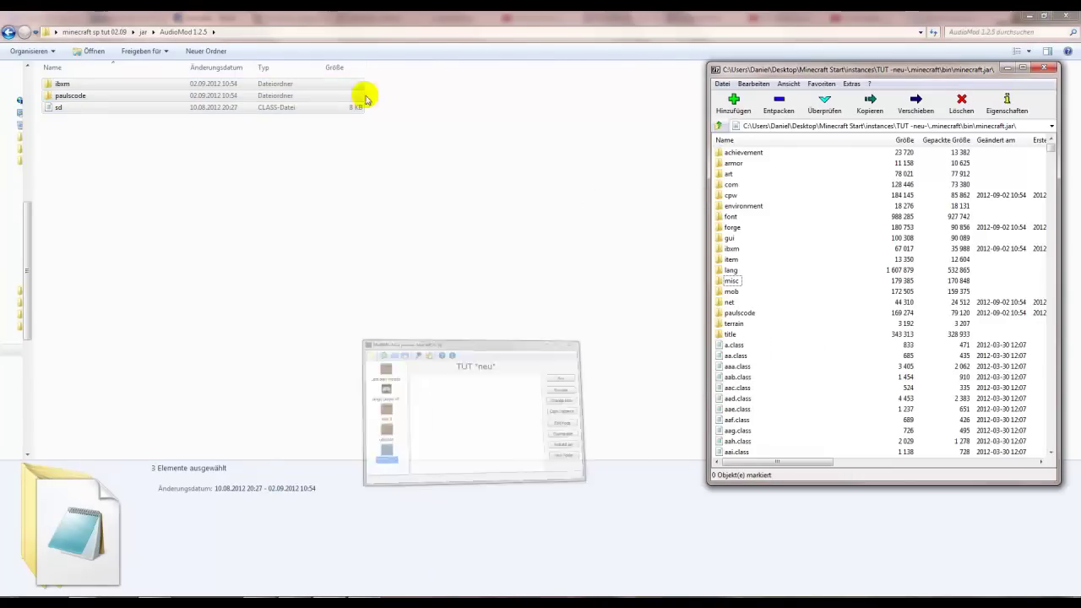
# Step: Copy all files from the CodeChickenCore-Client 0.5.5 folder into the minecraft.jar archive
pyautogui.click(9, 32)
pyautogui.doubleClick(85, 137)
pyautogui.moveTo(124, 160); pyautogui.dragTo(41, 50)
pyautogui.moveTo(67, 91); pyautogui.dragTo(793, 406)
pyautogui.click(512, 351)
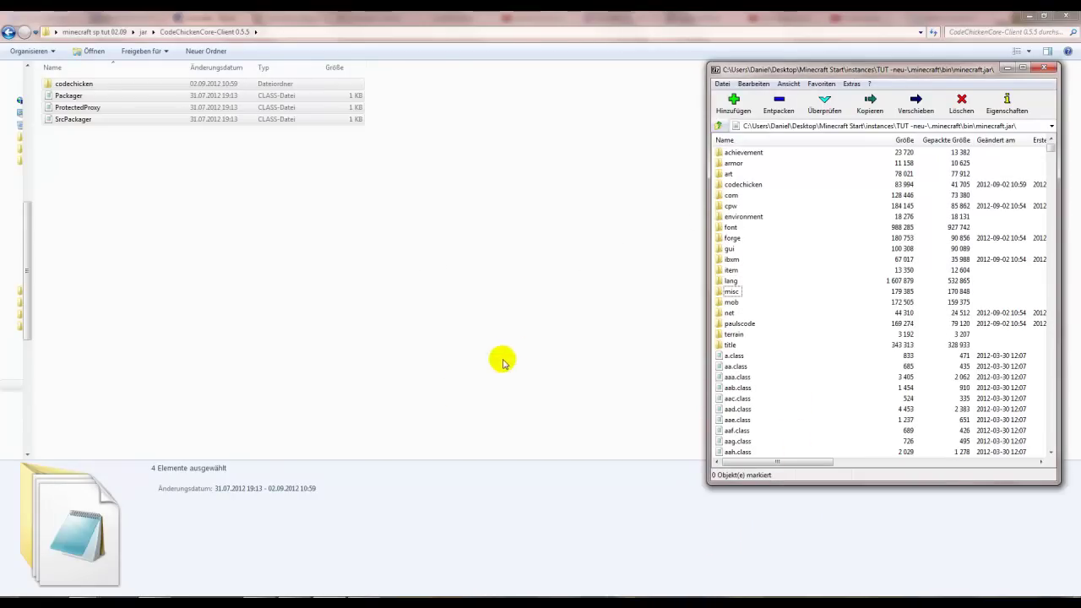
# Step: Launch the TUT *neu* instance in MultiMC to check that the game starts, then quit it and minimize MultiMC
pyautogui.click(384, 596)
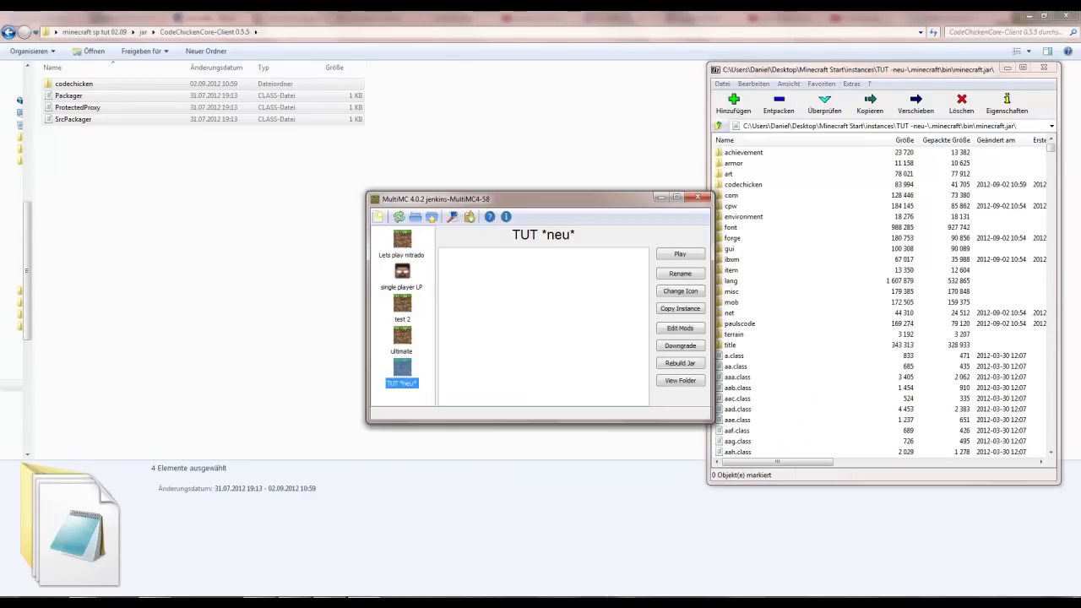
pyautogui.doubleClick(405, 372)
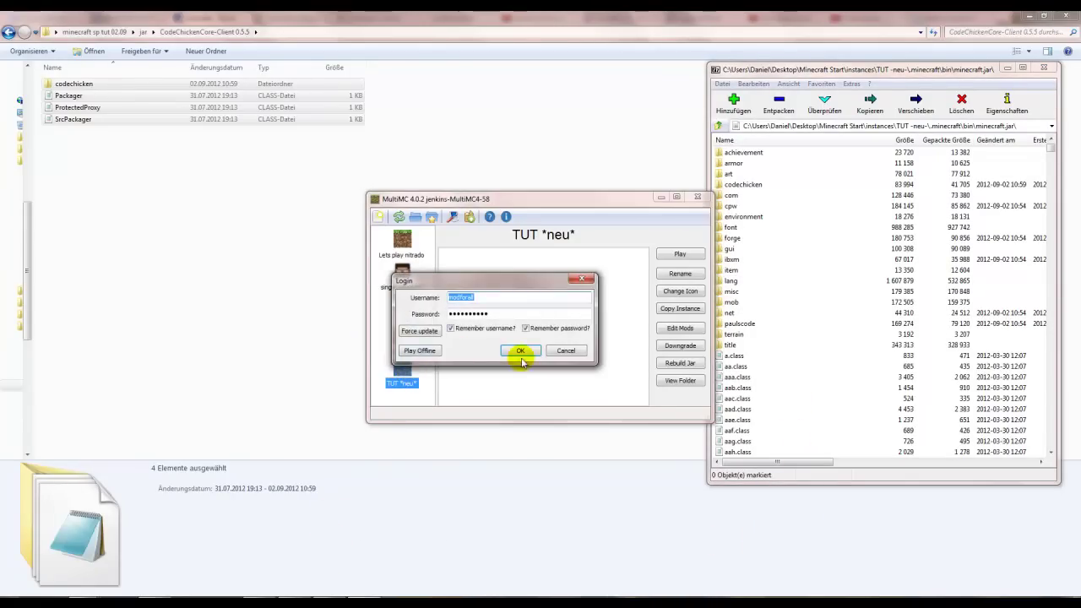
pyautogui.click(521, 351)
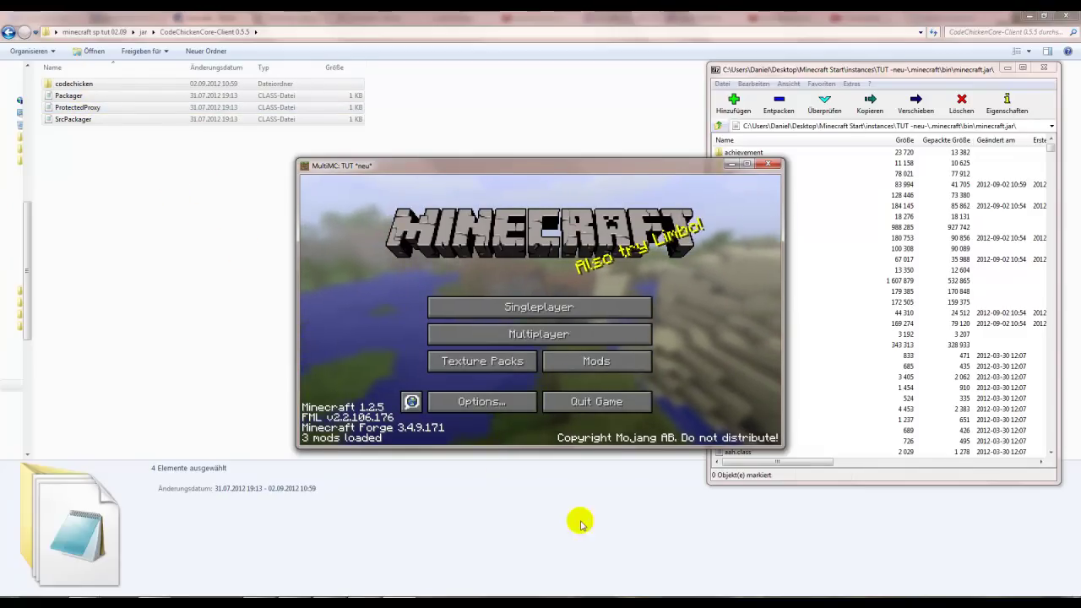
pyautogui.click(595, 402)
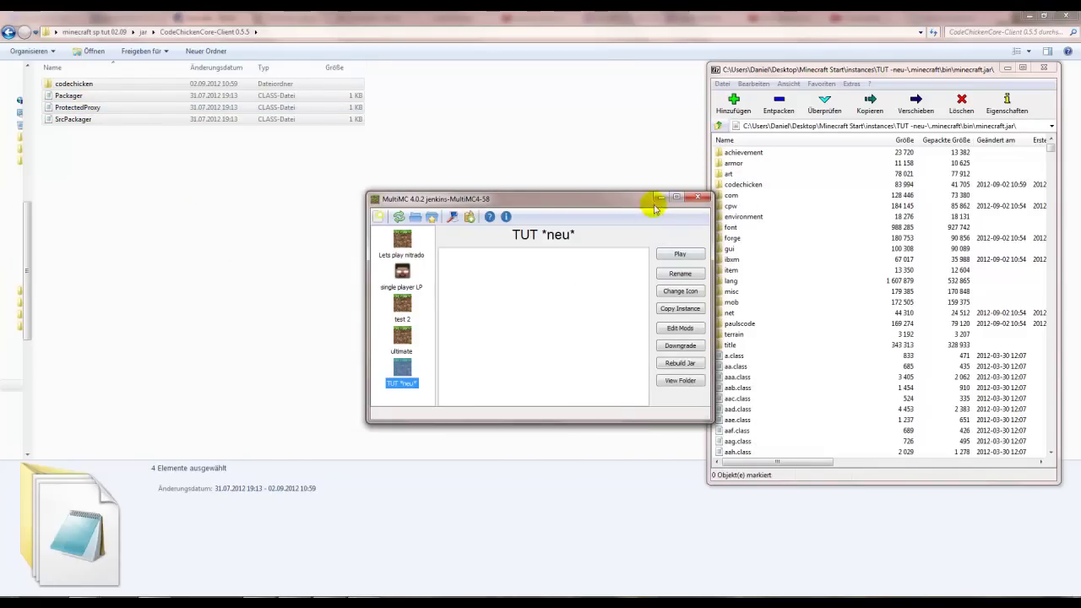
pyautogui.click(661, 198)
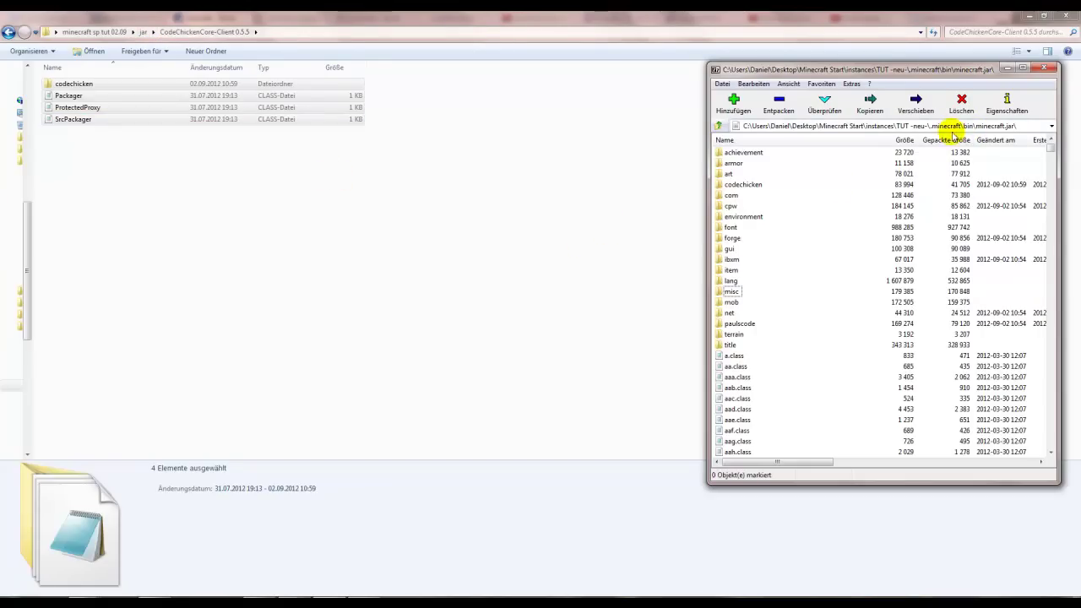
# Step: Copy all files from the NotEnoughItems-Client 1.3.0.1 (2) folder into the minecraft.jar archive and return to the jar folder
pyautogui.click(145, 32)
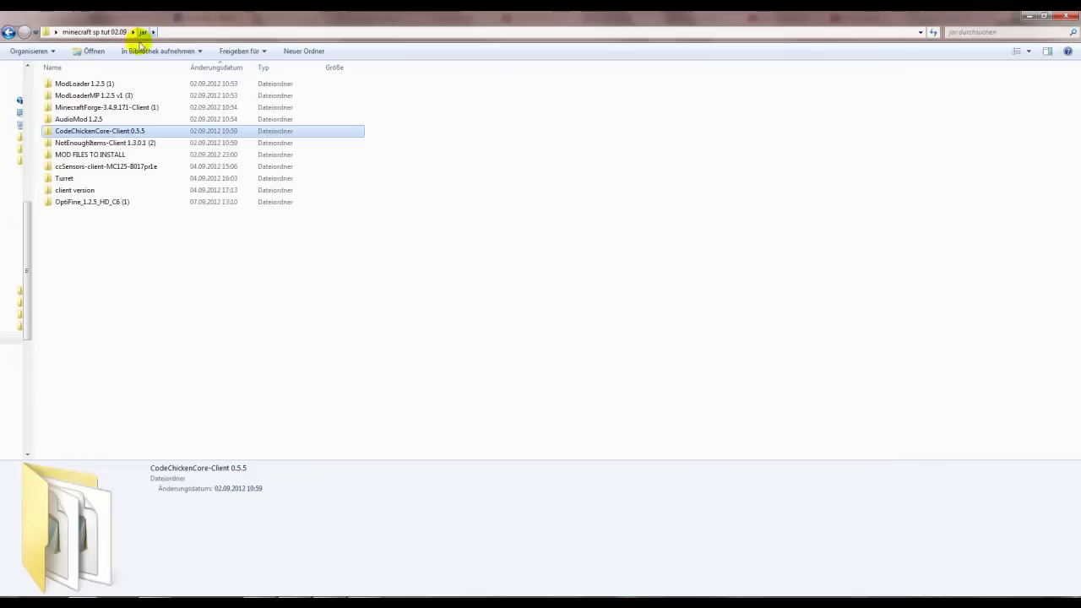
pyautogui.doubleClick(58, 143)
pyautogui.moveTo(108, 162); pyautogui.dragTo(54, 79)
pyautogui.moveTo(74, 120); pyautogui.dragTo(803, 385)
pyautogui.click(512, 356)
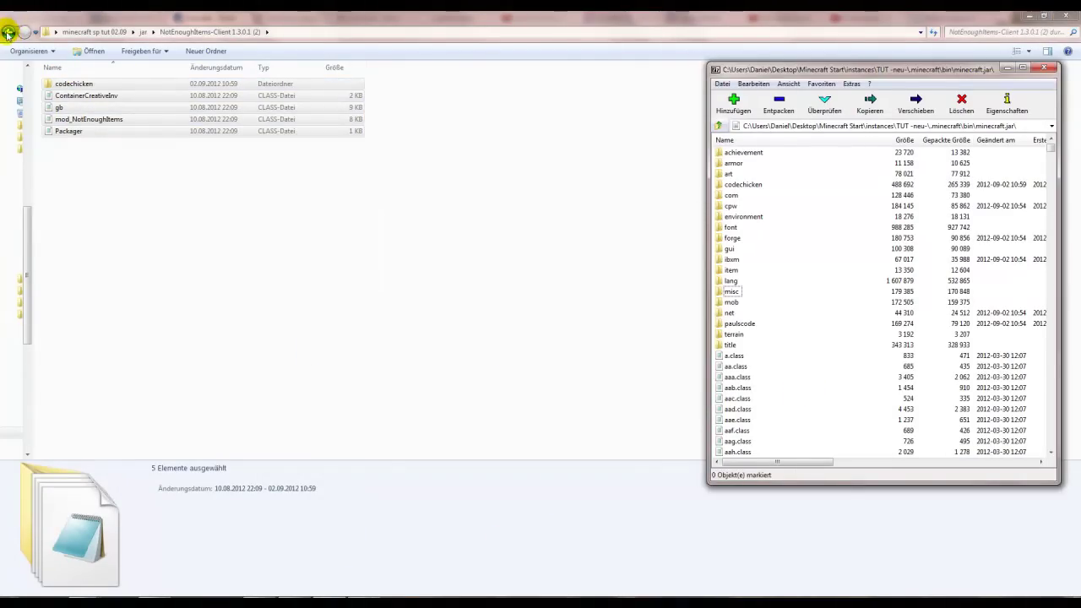
pyautogui.click(8, 34)
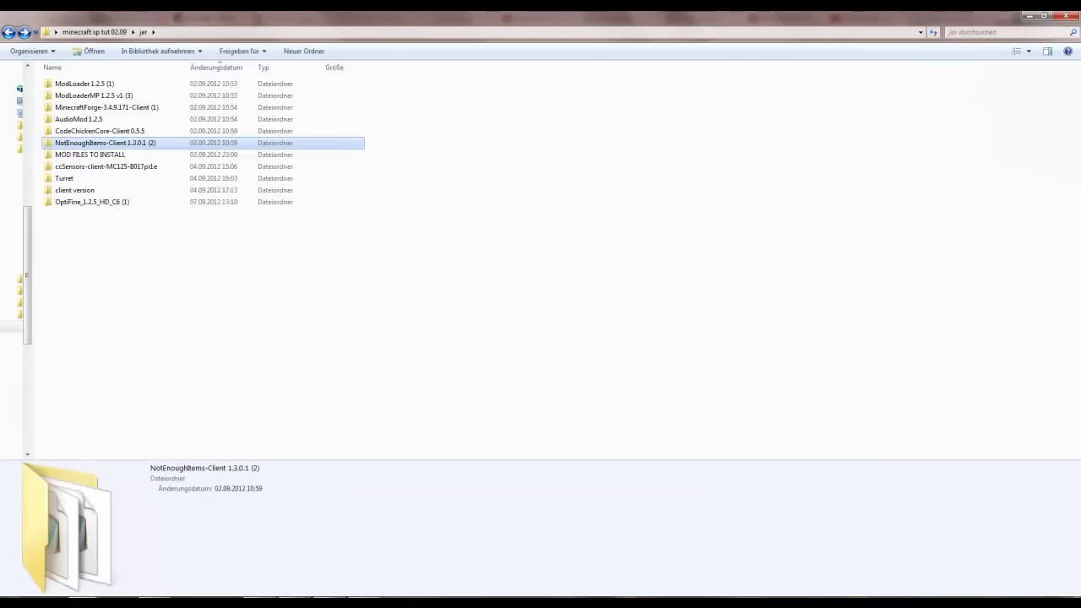
# Step: Launch the TUT *neu* instance in MultiMC and create a new single-player world with the default settings
pyautogui.click(348, 594)
pyautogui.doubleClick(403, 380)
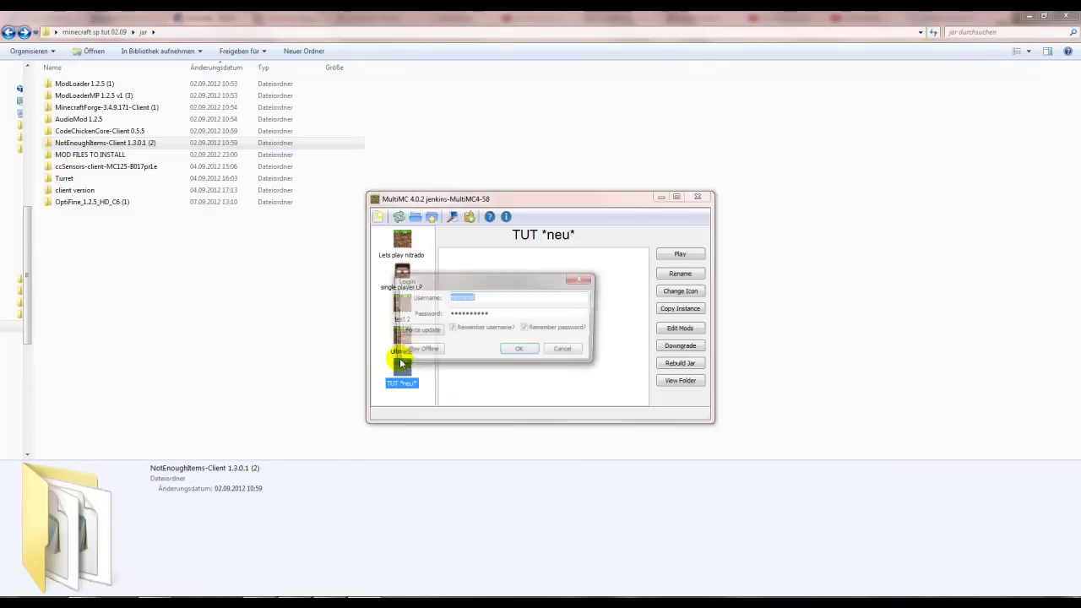
pyautogui.click(518, 353)
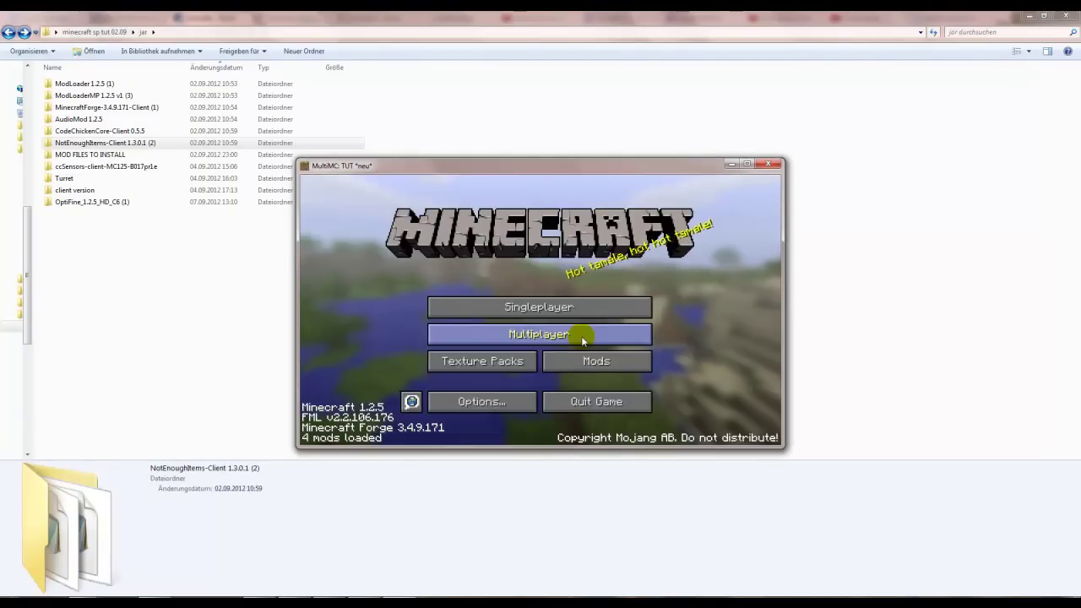
pyautogui.click(576, 309)
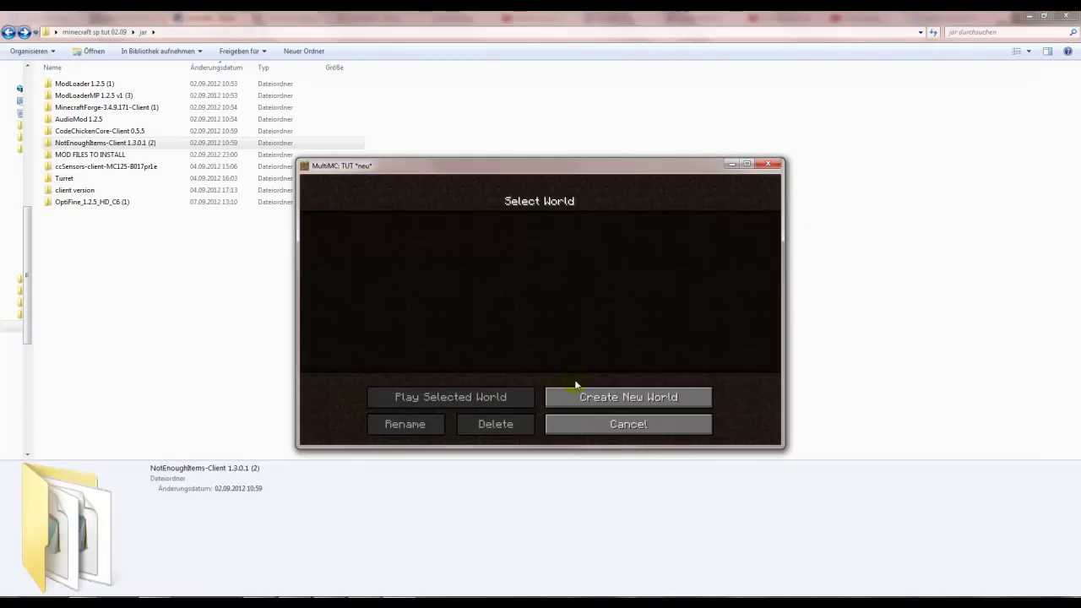
pyautogui.click(596, 395)
pyautogui.click(474, 427)
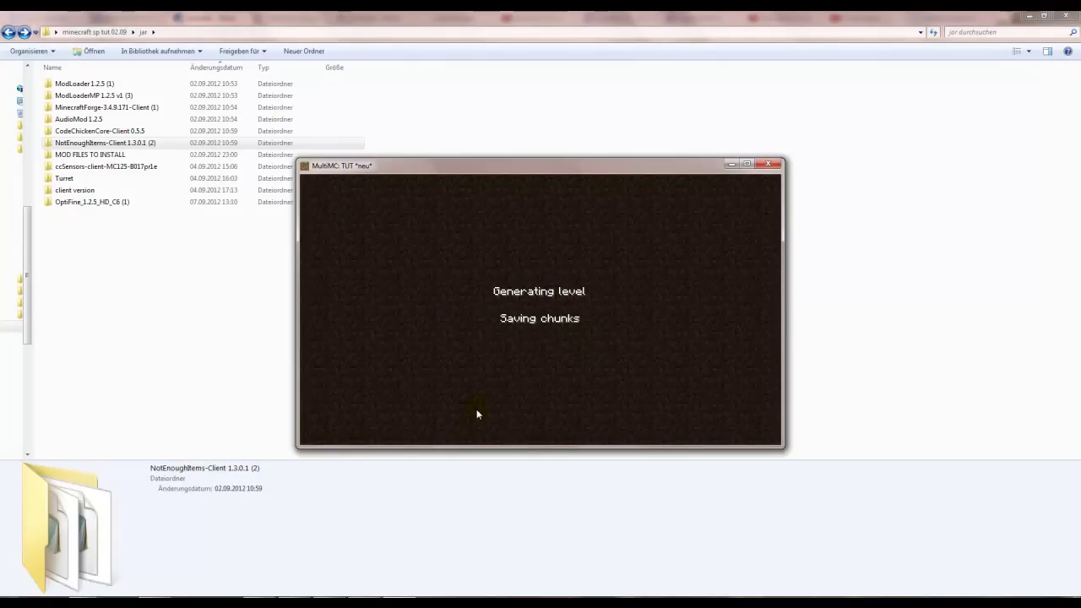
# Step: Open the inventory and add several items from the NotEnoughItems list, including sugar, cake, melon and lime dye
pyautogui.press('e')
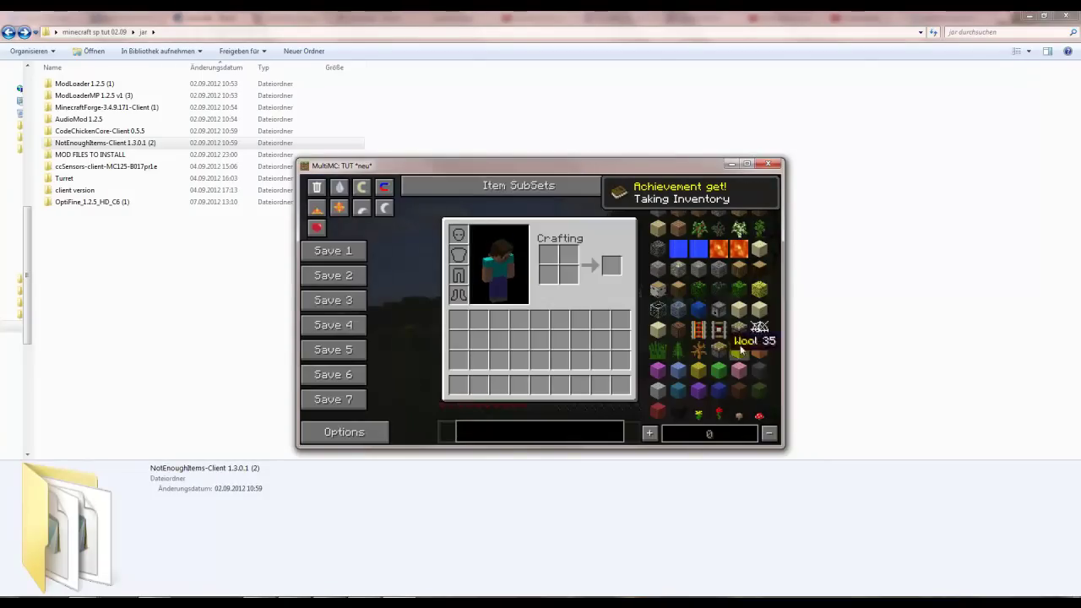
pyautogui.click(678, 290)
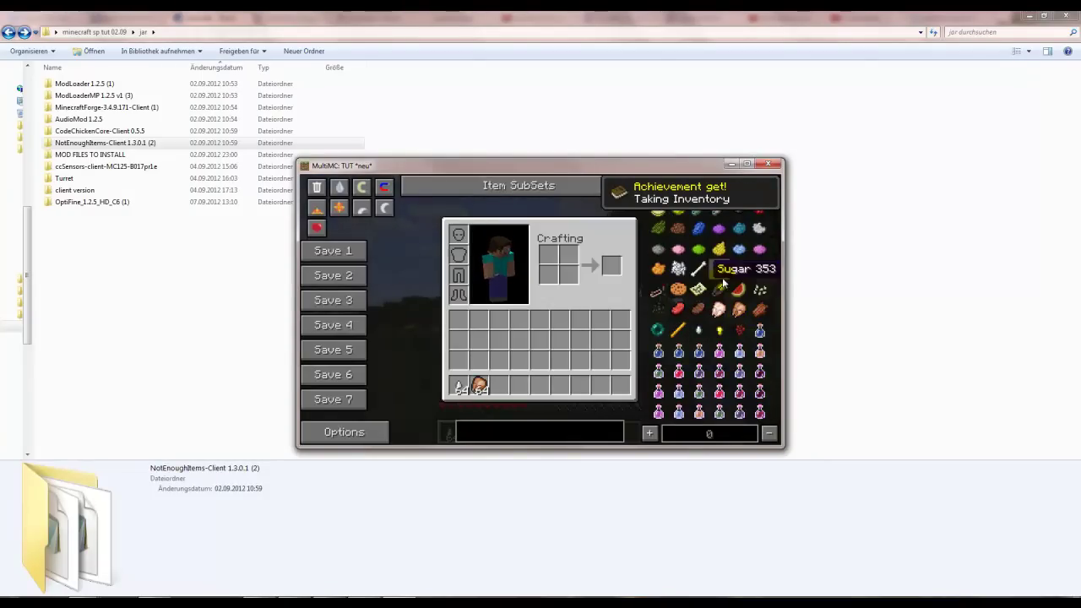
pyautogui.click(678, 268)
pyautogui.click(739, 268)
pyautogui.click(739, 289)
pyautogui.click(698, 249)
pyautogui.click(658, 296)
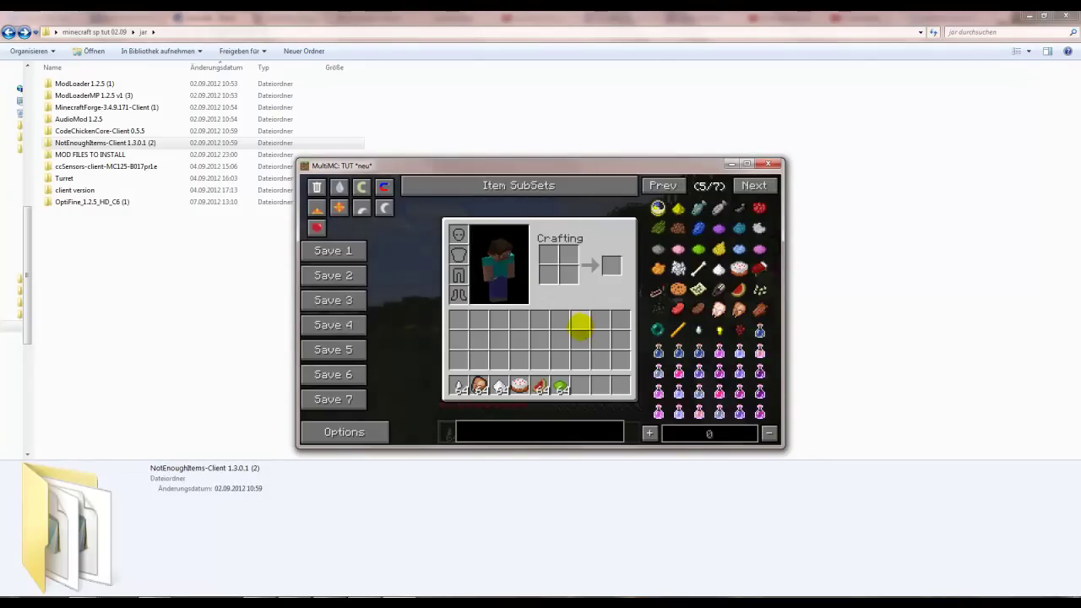
# Step: Leave the world for the title screen, quit the game and minimize MultiMC
pyautogui.press('e')
pyautogui.press('Escape')
pyautogui.click(578, 369)
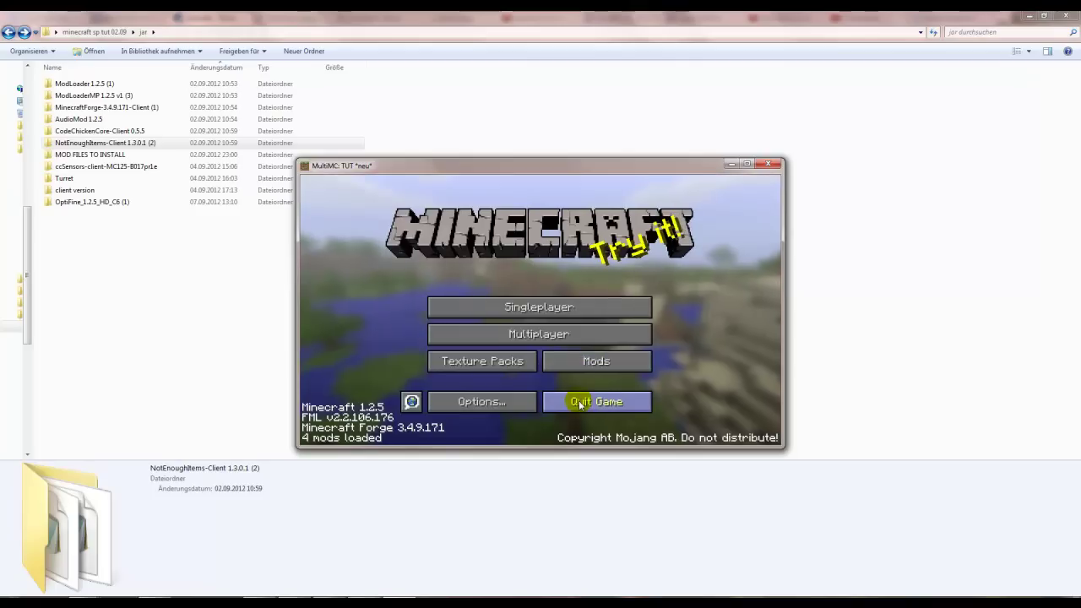
pyautogui.click(579, 401)
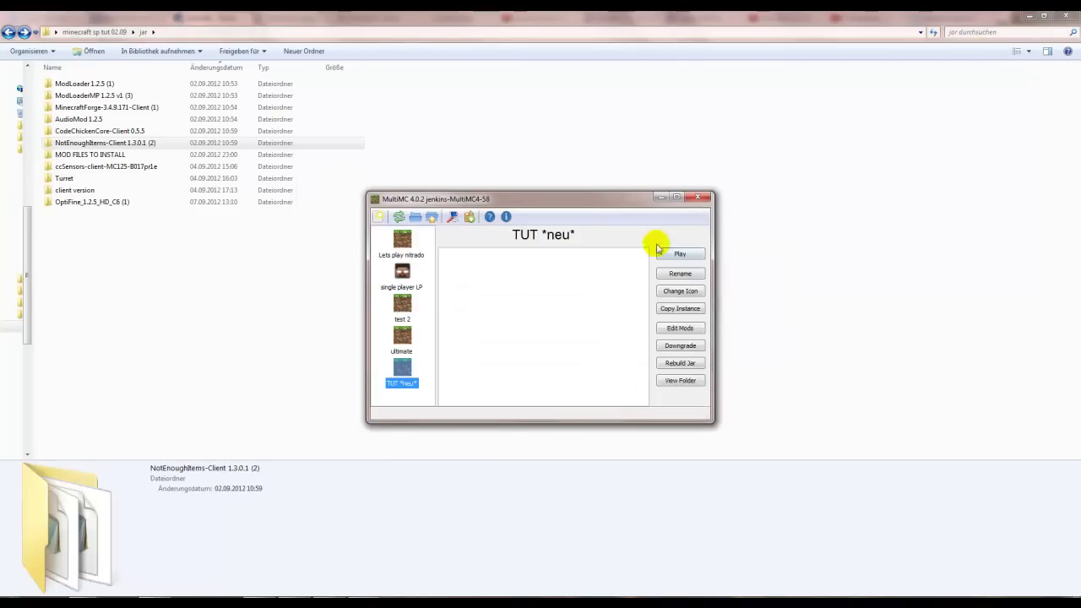
pyautogui.click(660, 198)
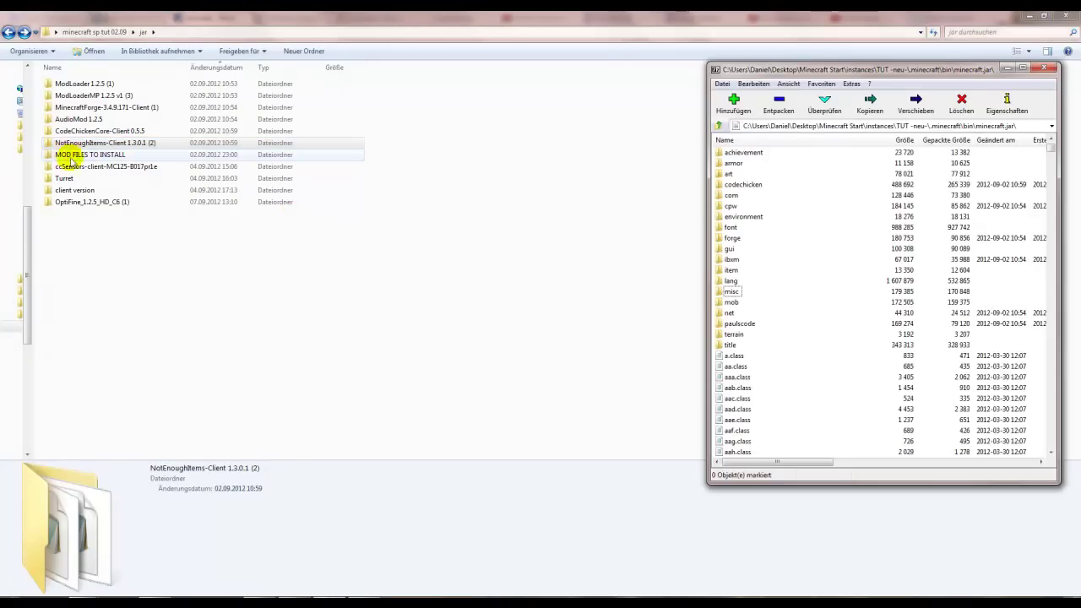
# Step: Copy both class files from the MOD FILES TO INSTALL folder into the minecraft.jar archive
pyautogui.doubleClick(82, 155)
pyautogui.moveTo(113, 186); pyautogui.dragTo(757, 413)
pyautogui.click(528, 349)
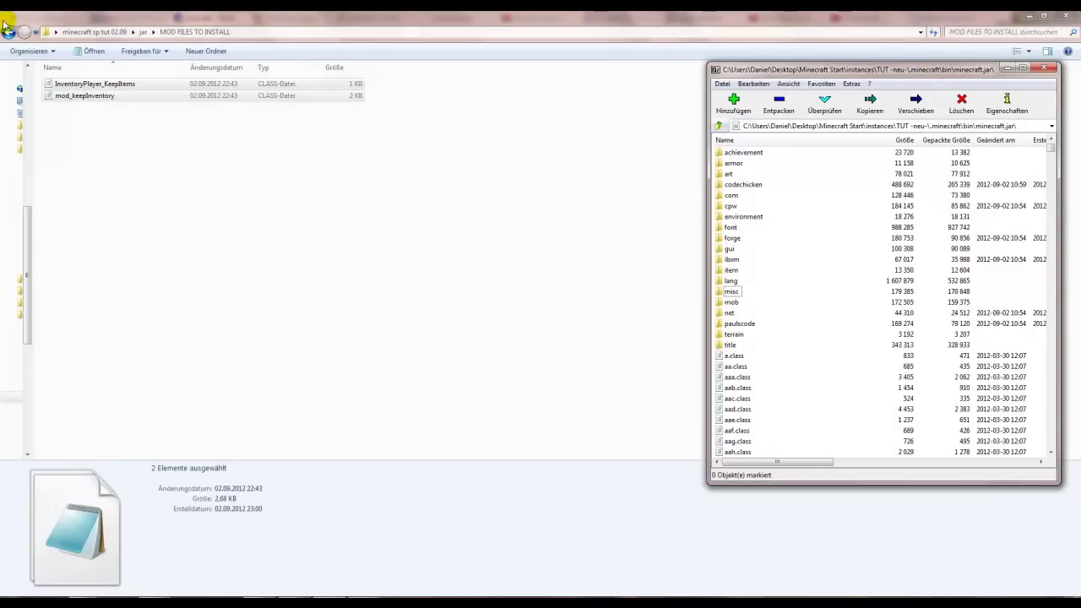
# Step: Copy all files from the ccSensors-client-MC125-B017pr1e folder into the minecraft.jar archive and return to the jar folder
pyautogui.click(9, 31)
pyautogui.doubleClick(87, 164)
pyautogui.moveTo(118, 200); pyautogui.dragTo(769, 418)
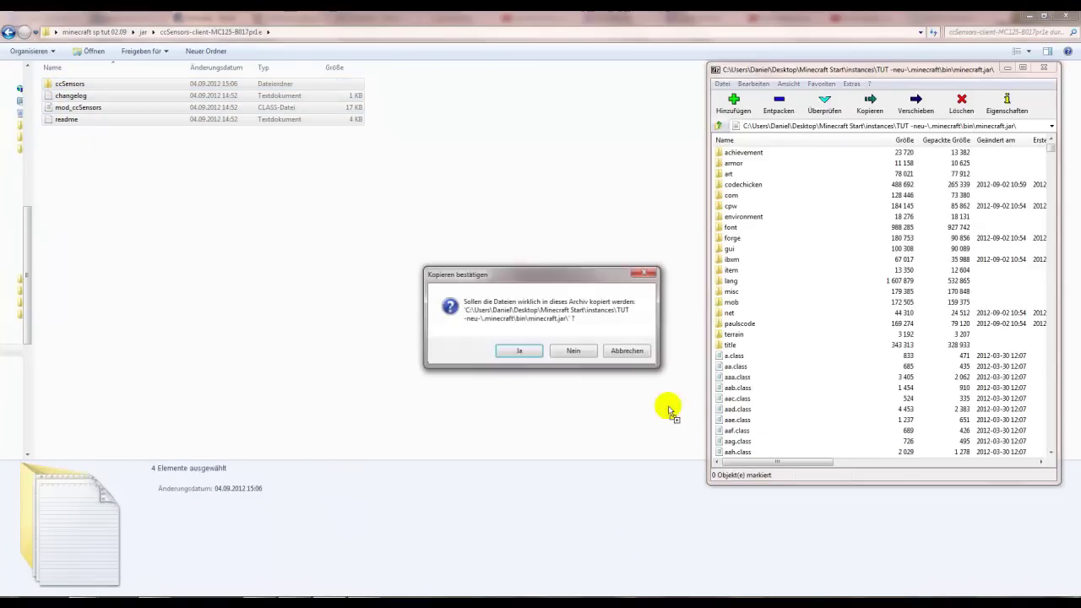
pyautogui.click(517, 348)
pyautogui.click(8, 32)
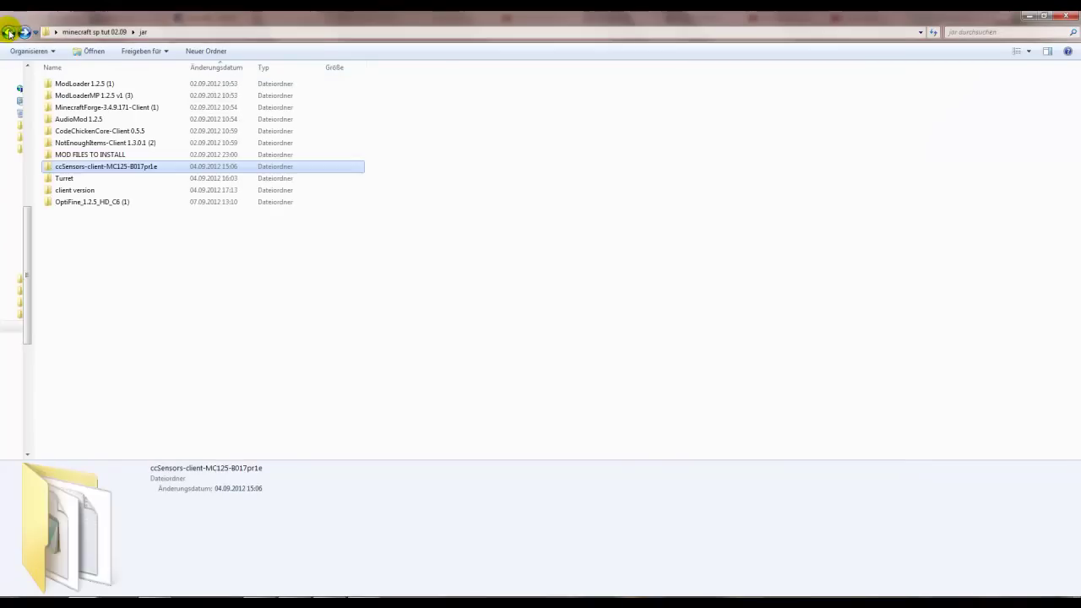
# Step: Copy all files from the Turret folder into the minecraft.jar archive and return to the jar folder
pyautogui.doubleClick(63, 176)
pyautogui.moveTo(196, 362); pyautogui.dragTo(38, 49)
pyautogui.moveTo(90, 132); pyautogui.dragTo(763, 415)
pyautogui.click(515, 352)
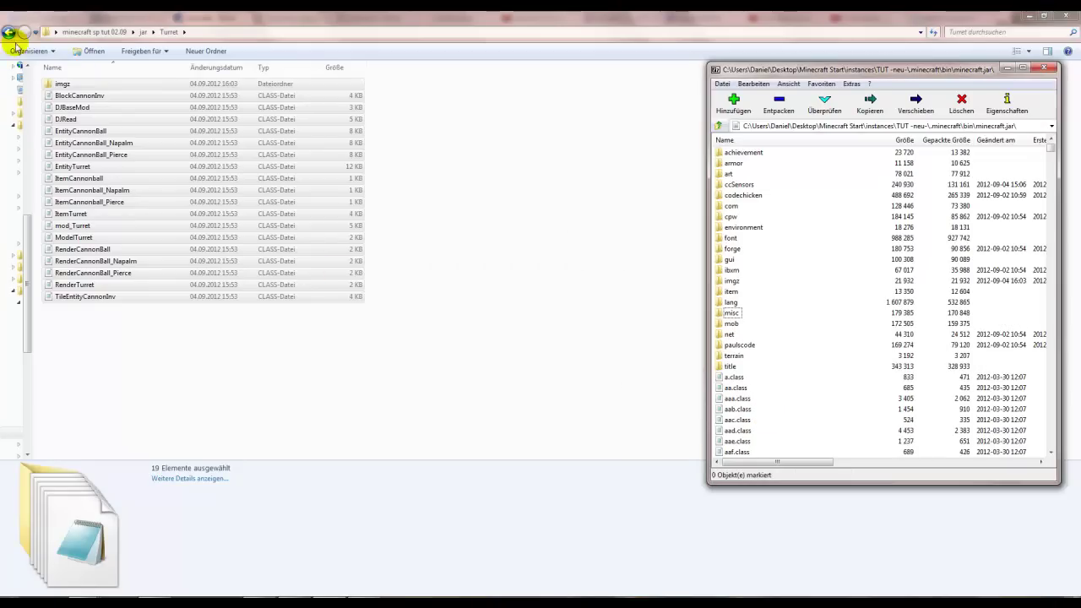
pyautogui.click(9, 32)
# Step: Copy the contents of the client version folder into the minecraft.jar archive and return to the jar folder
pyautogui.doubleClick(74, 187)
pyautogui.moveTo(104, 218); pyautogui.dragTo(817, 427)
pyautogui.click(520, 352)
pyautogui.click(8, 31)
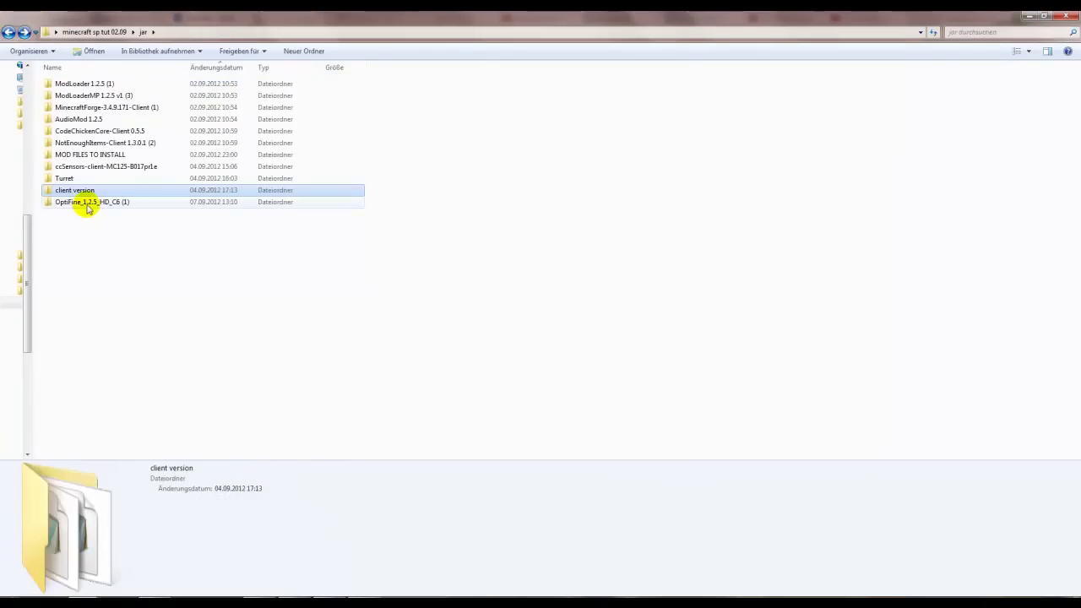
# Step: Copy all files from the OptiFine_1.2.5_HD_C6 (1) folder into the minecraft.jar archive and close the archive
pyautogui.doubleClick(93, 203)
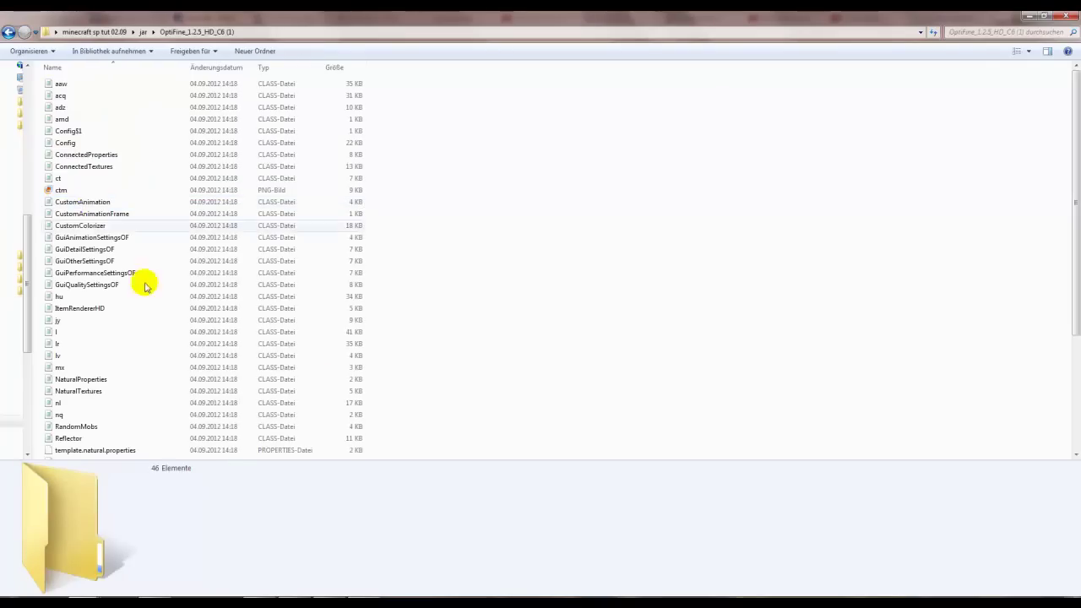
pyautogui.hotkey('ctrl', 'a')
pyautogui.moveTo(174, 242); pyautogui.dragTo(840, 429)
pyautogui.click(534, 355)
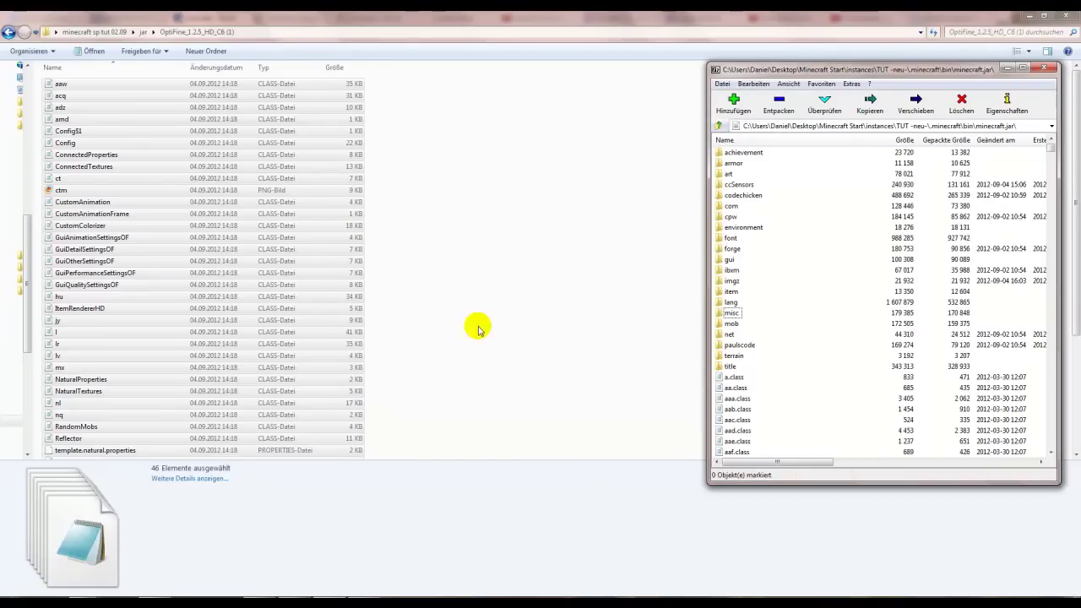
pyautogui.click(10, 34)
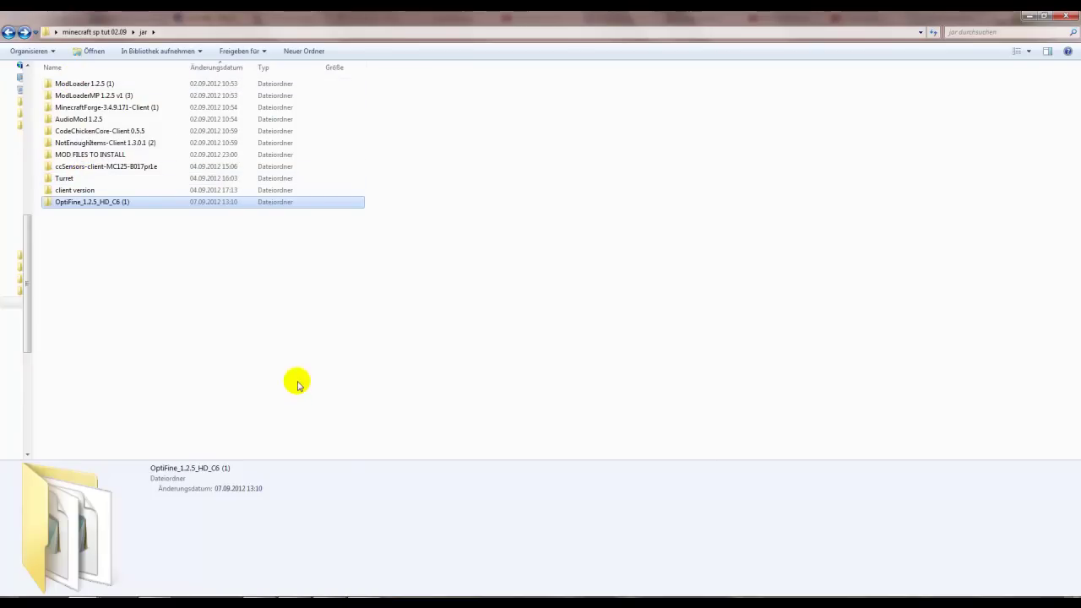
pyautogui.hotkey('alt', 'Tab')
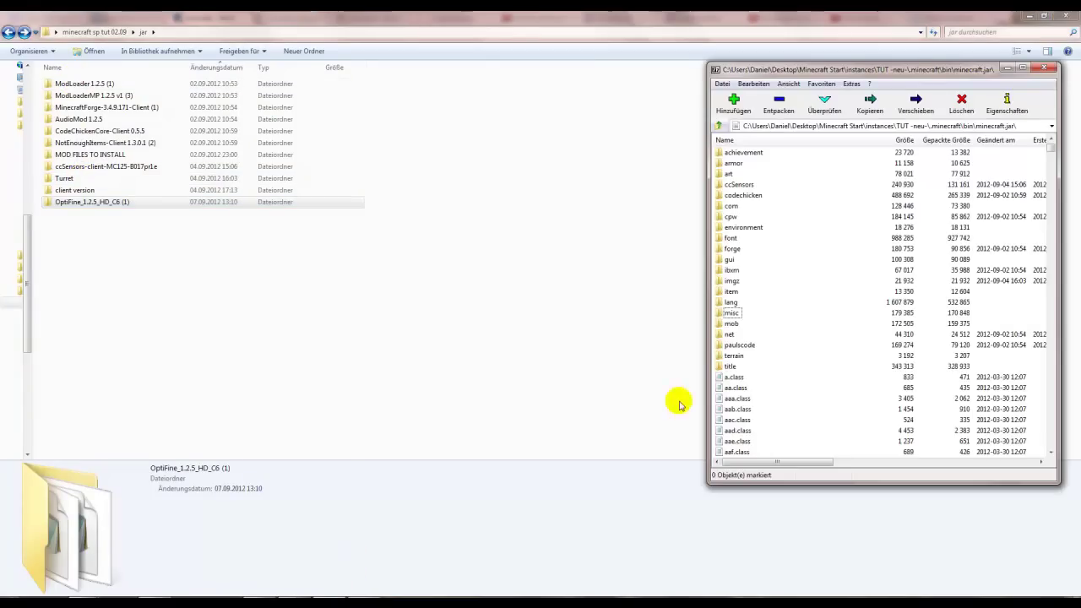
pyautogui.click(1044, 71)
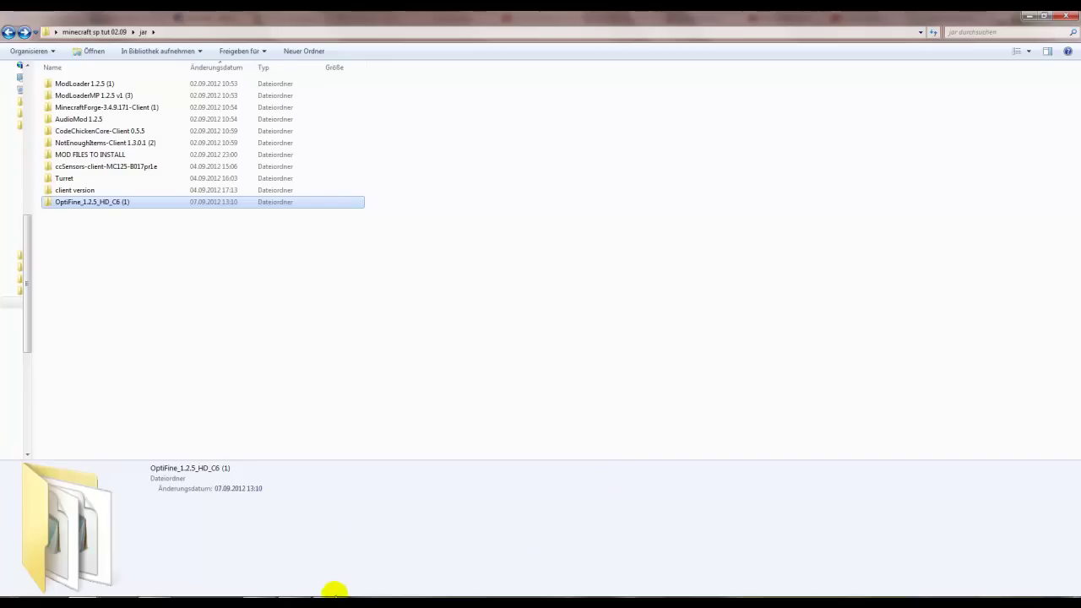
# Step: Test-launch the TUT *neu* instance in MultiMC, close the game window and minimize MultiMC
pyautogui.click(329, 545)
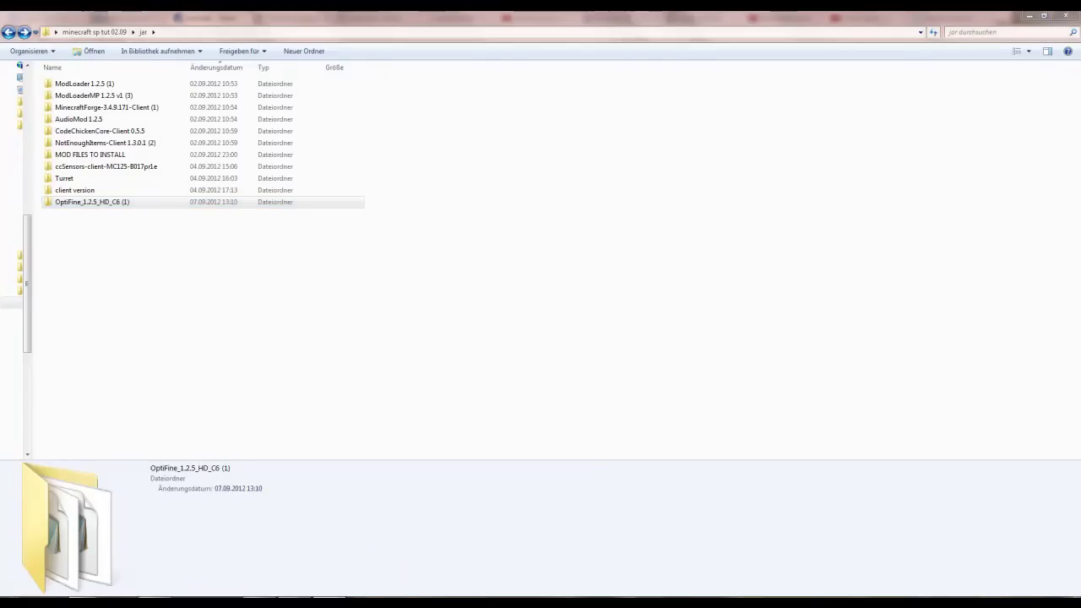
pyautogui.doubleClick(404, 376)
pyautogui.click(524, 352)
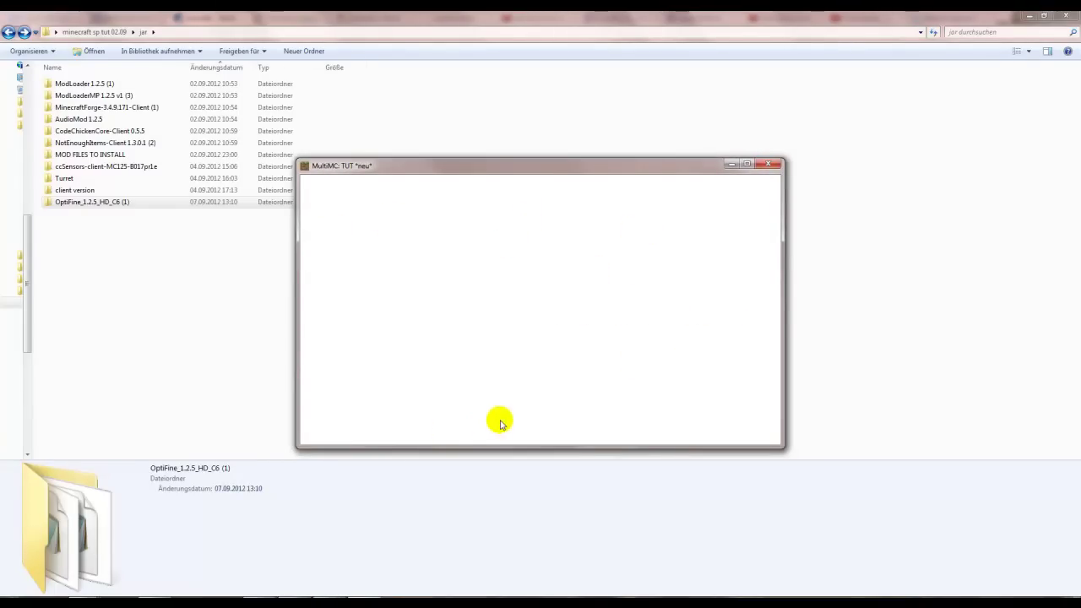
pyautogui.click(769, 166)
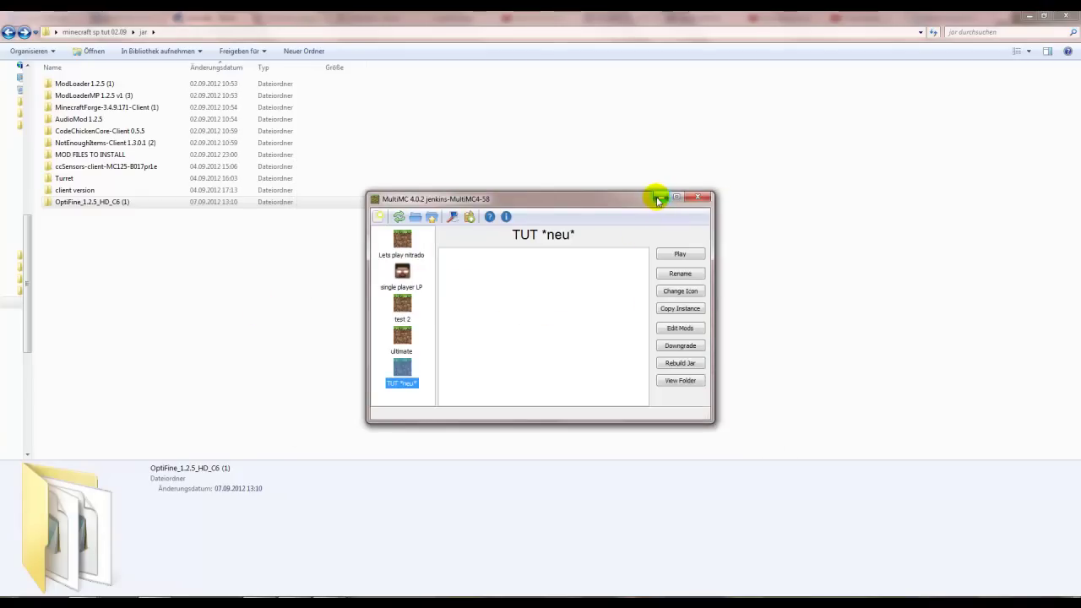
pyautogui.click(657, 198)
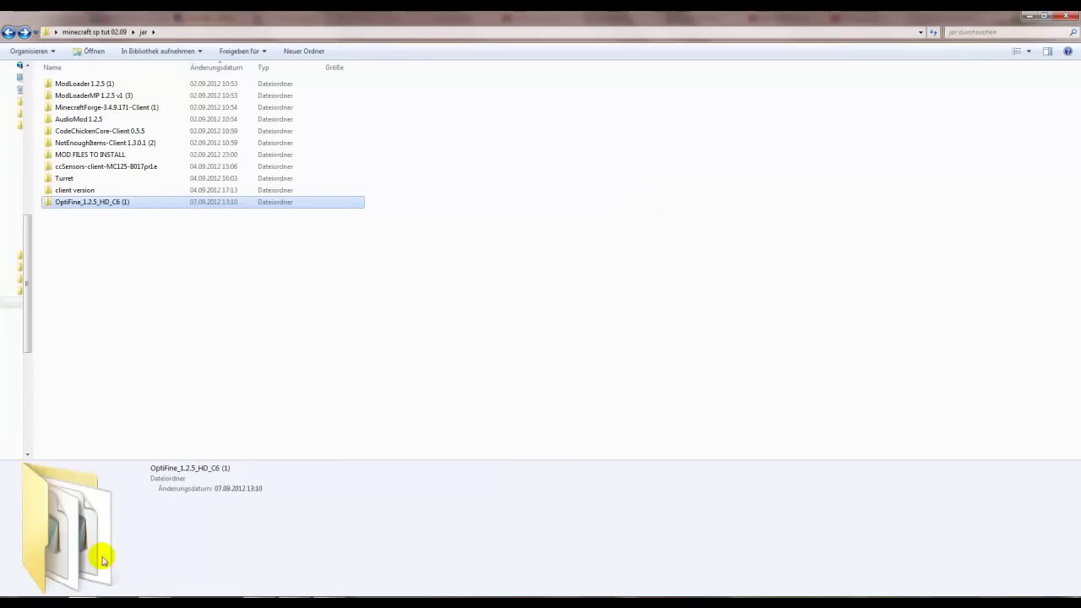
# Step: Delete the config folder from the TUT -neu- instance's .minecraft folder
pyautogui.click(333, 553)
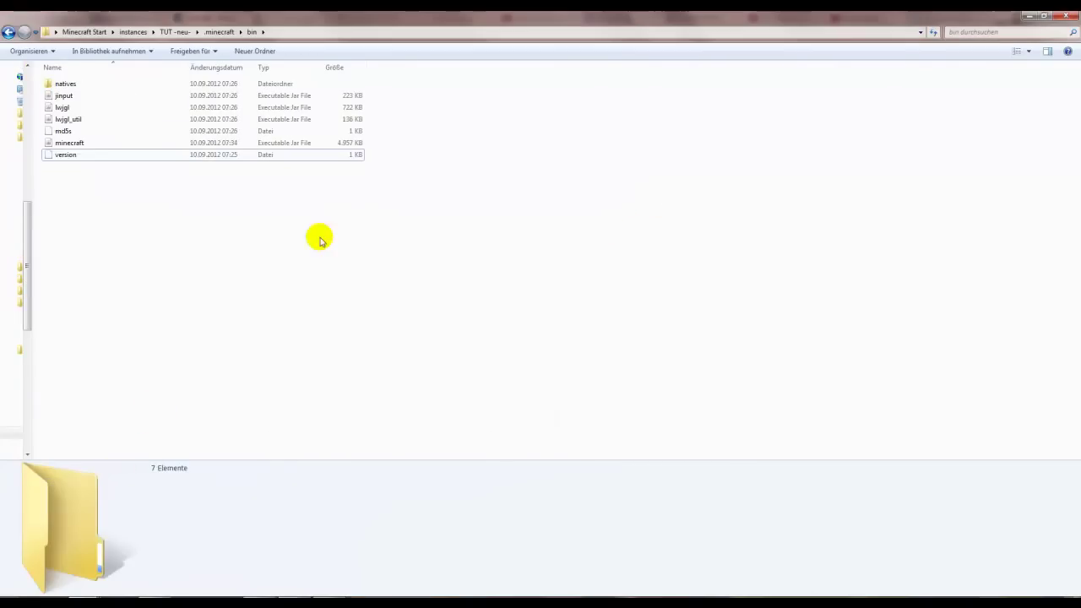
pyautogui.click(93, 593)
pyautogui.click(357, 550)
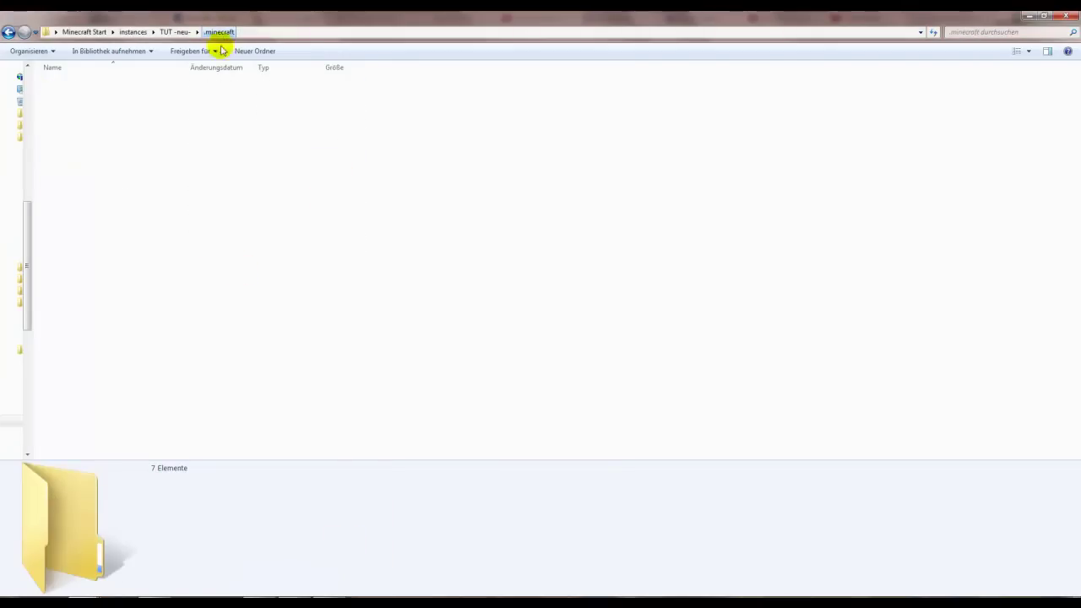
pyautogui.click(221, 32)
pyautogui.click(194, 376)
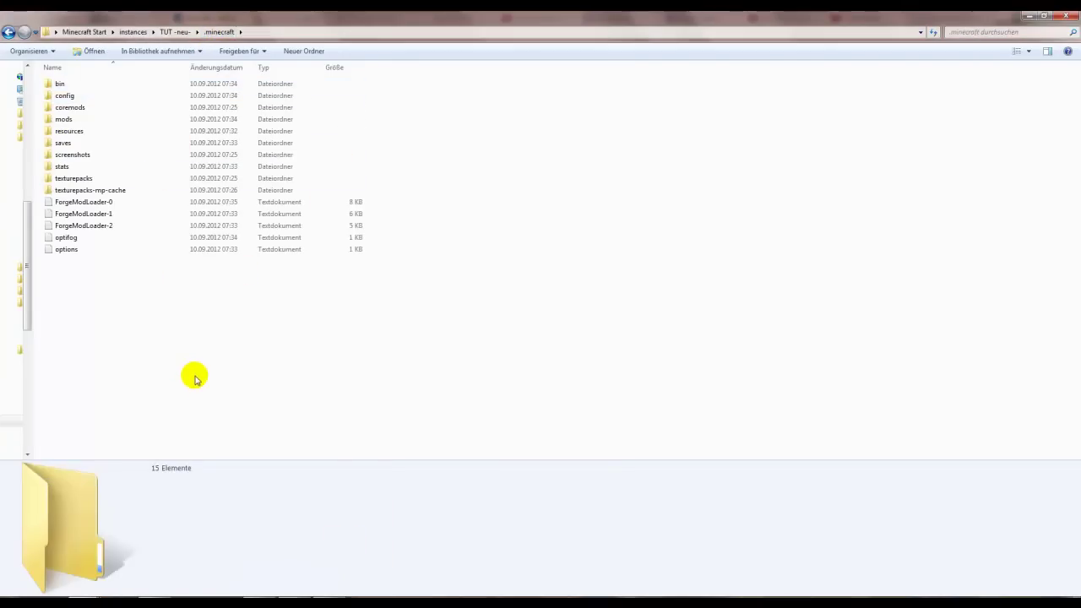
pyautogui.click(75, 98)
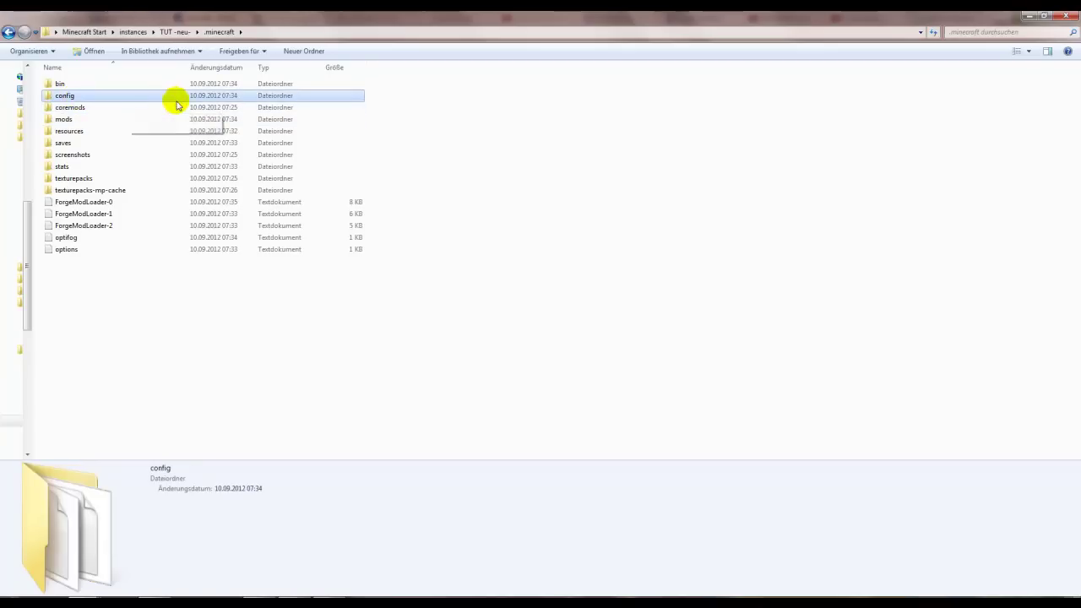
pyautogui.press('Delete')
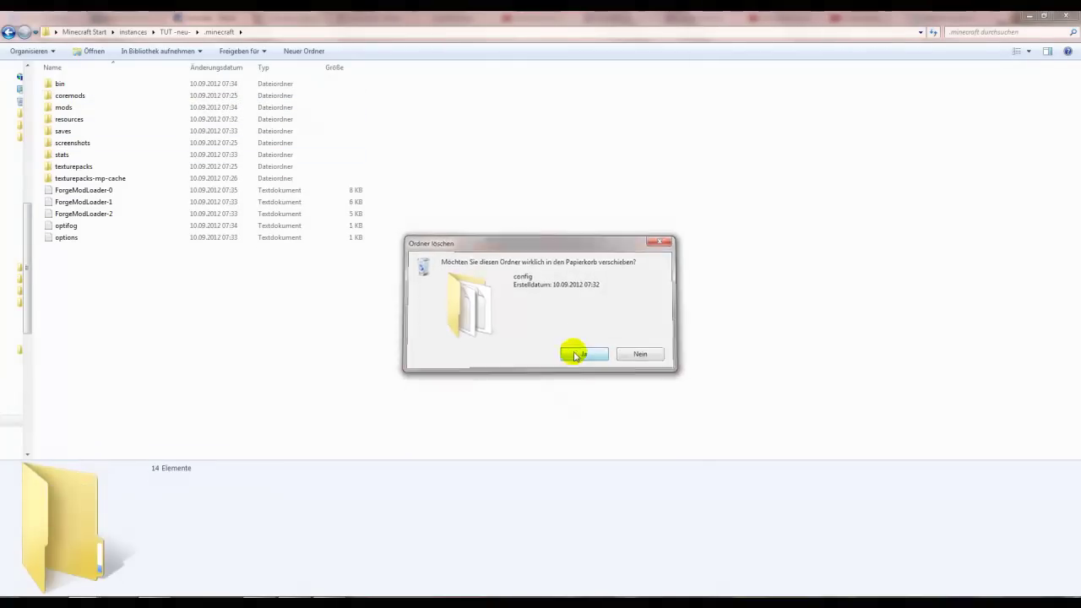
pyautogui.click(582, 357)
# Step: Delete the mods folder from the instance's .minecraft folder
pyautogui.click(74, 110)
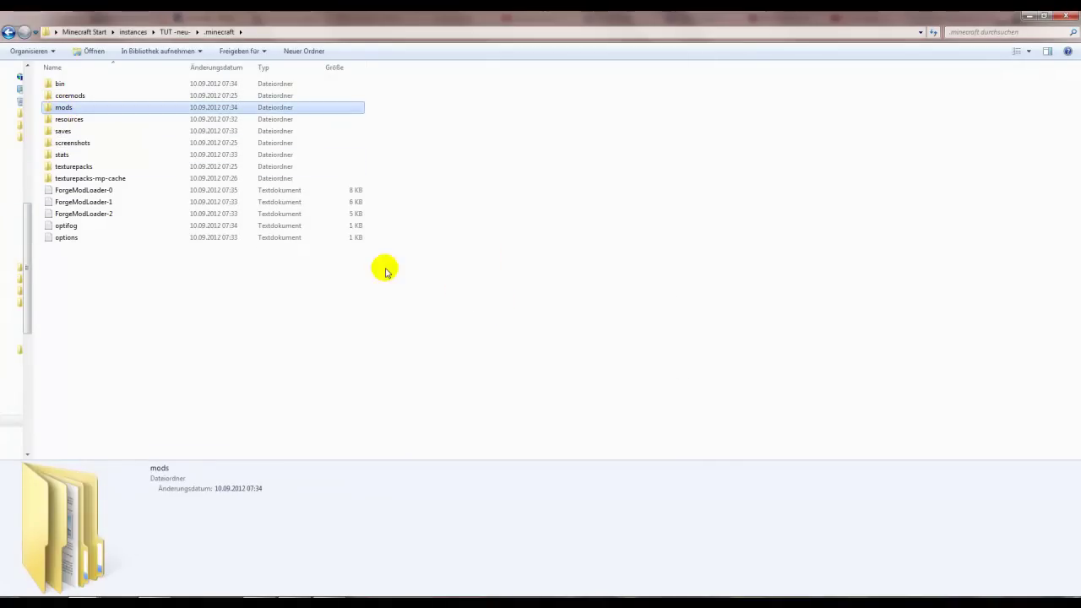
pyautogui.press('Delete')
pyautogui.click(585, 356)
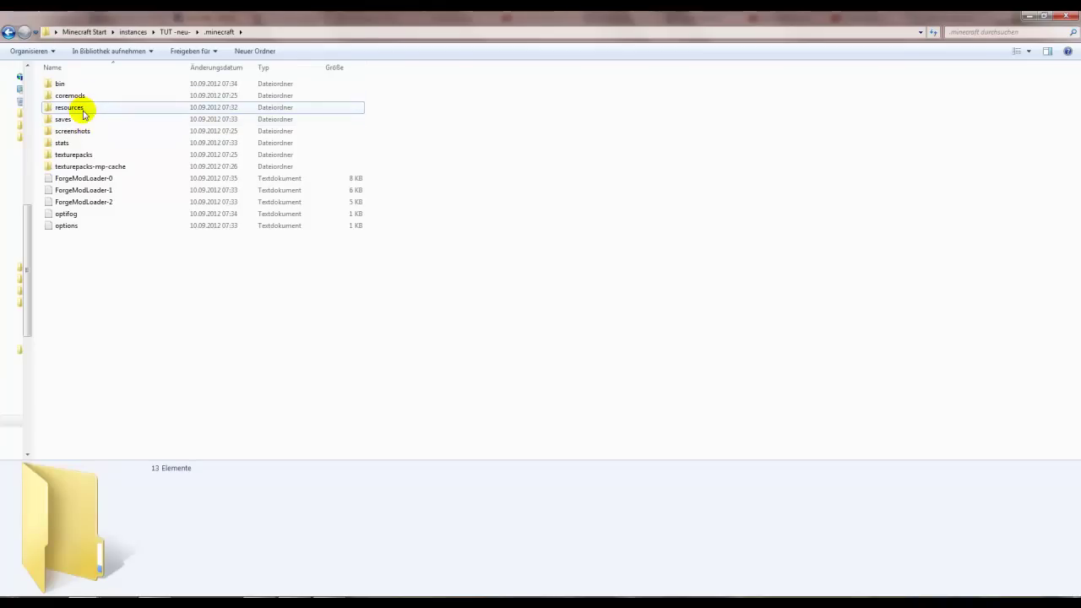
# Step: Look inside the resources folder and return to the .minecraft folder
pyautogui.click(85, 106)
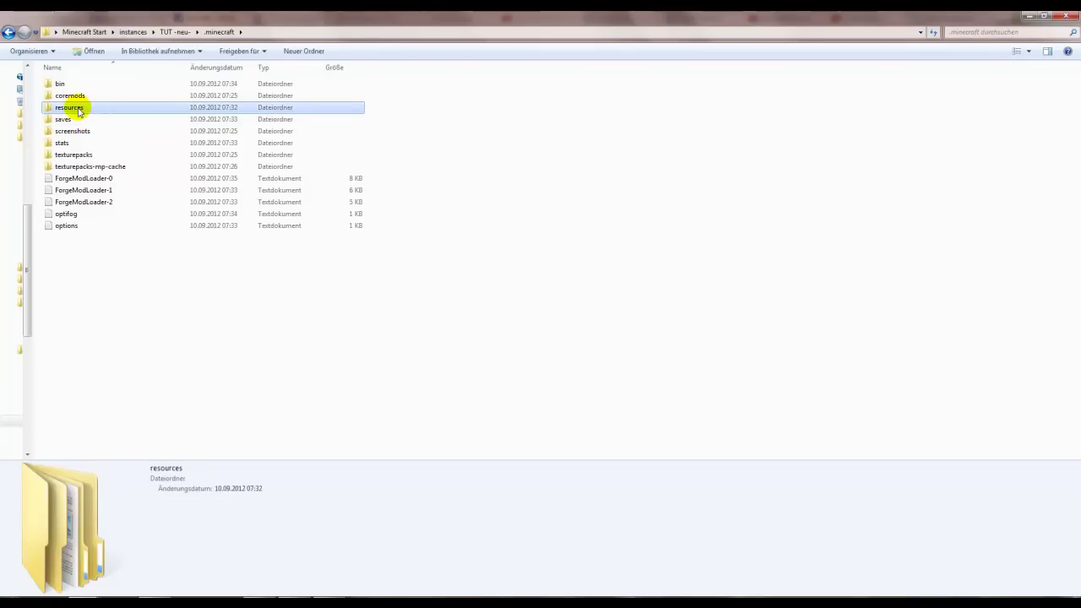
pyautogui.doubleClick(79, 112)
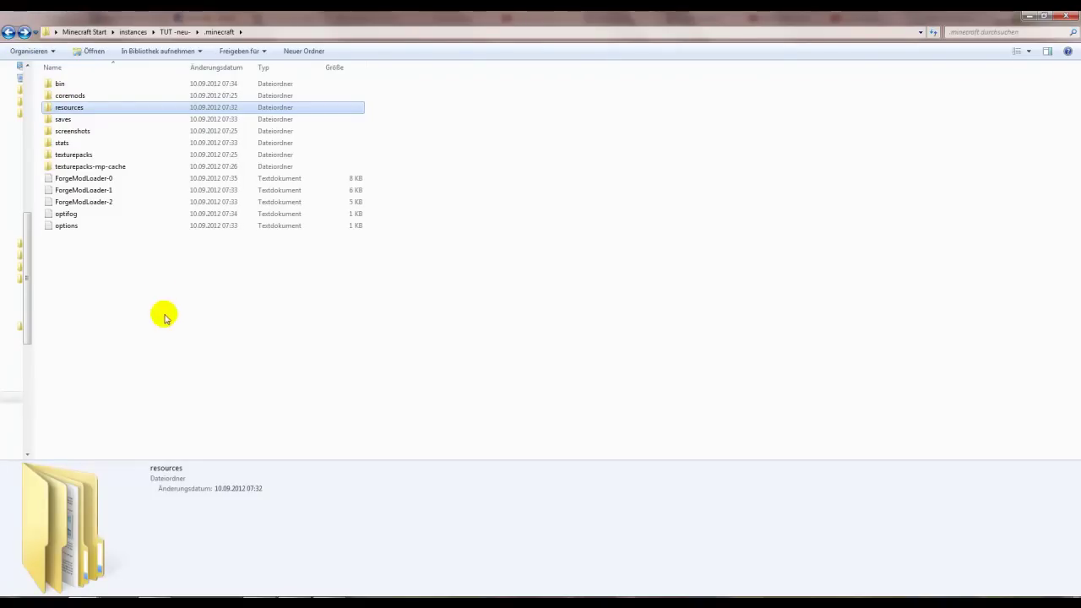
pyautogui.click(159, 300)
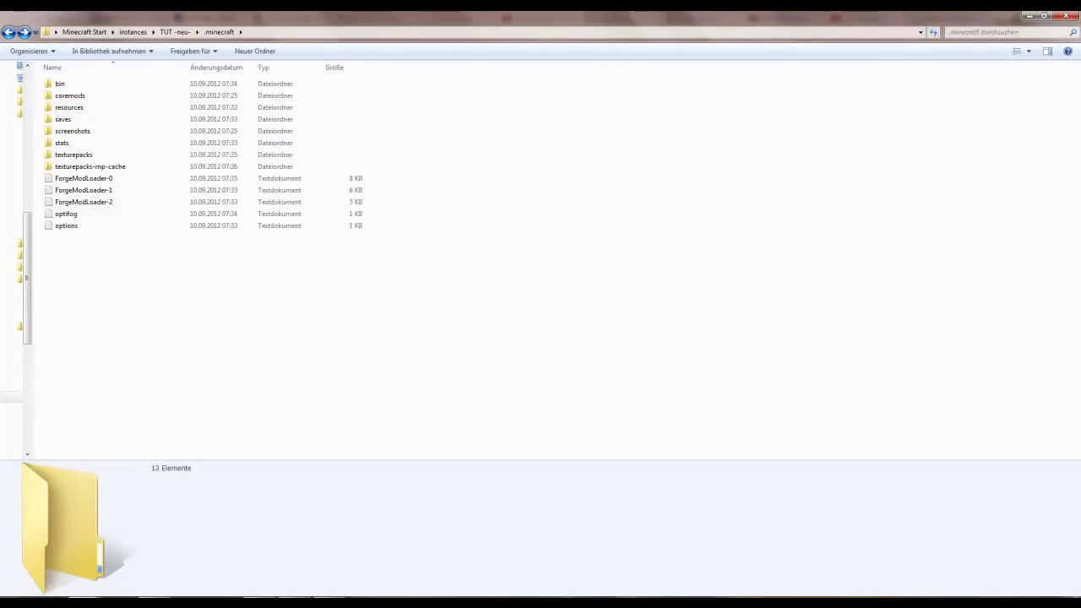
# Step: Copy the mods folder from minecraft sp tut 02.09 and paste it into the instance's .minecraft folder
pyautogui.click(81, 601)
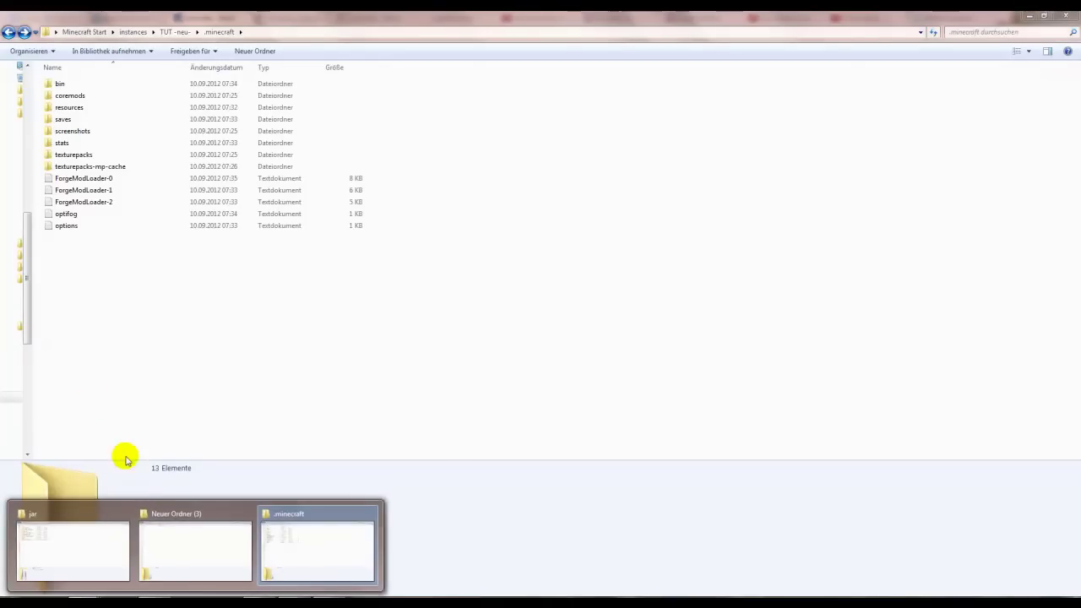
pyautogui.click(77, 543)
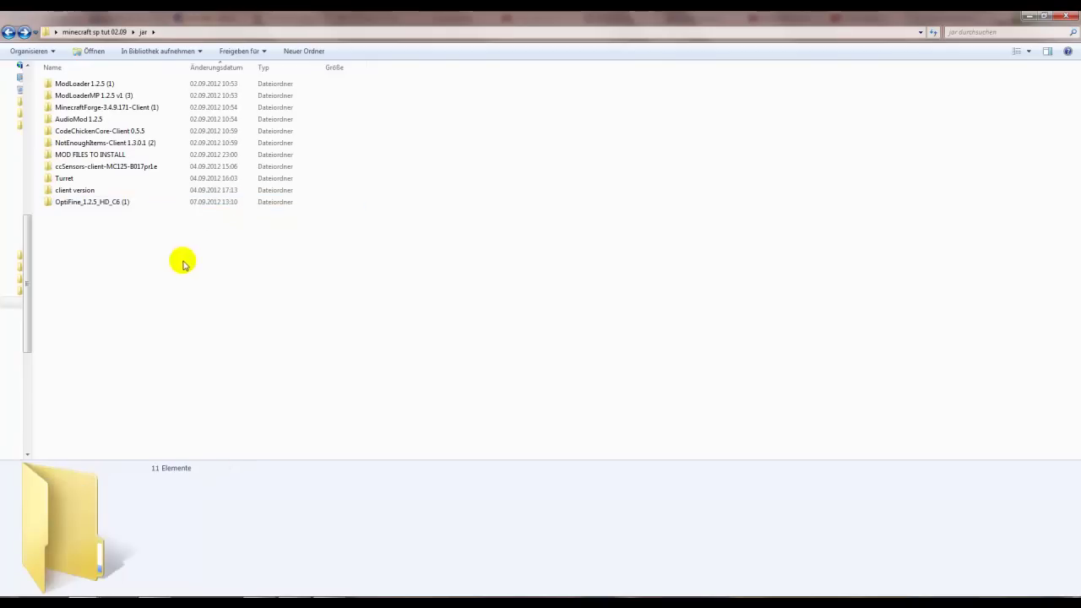
pyautogui.click(102, 32)
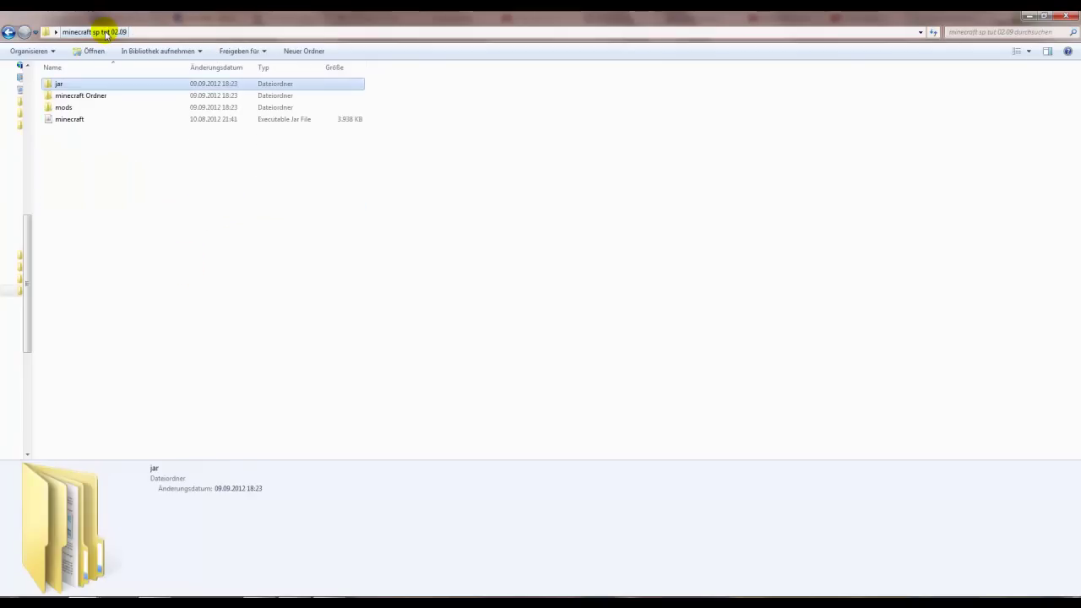
pyautogui.click(61, 109)
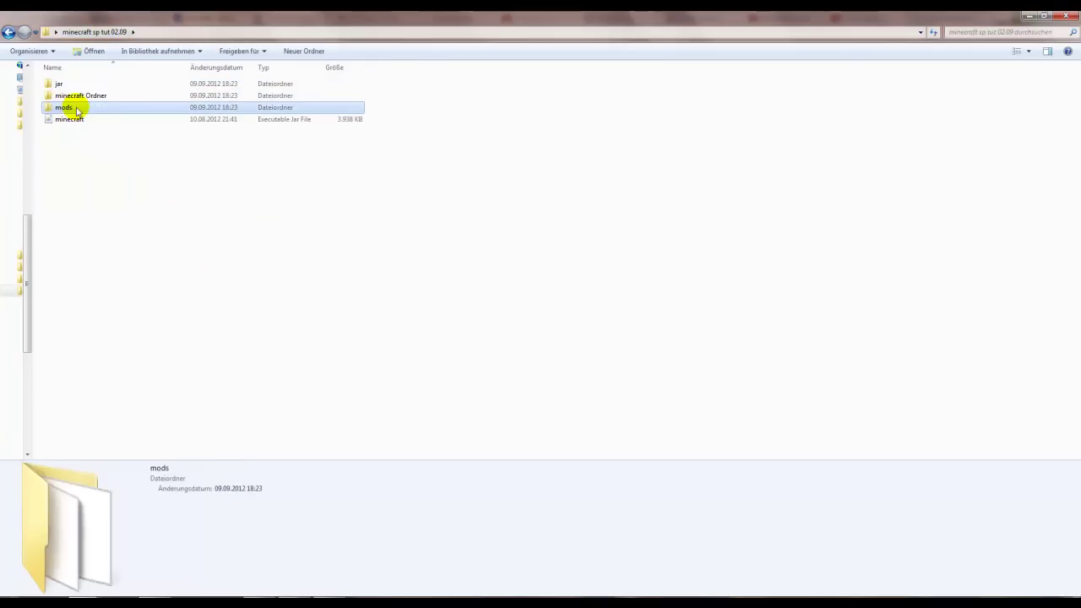
pyautogui.rightClick(77, 110)
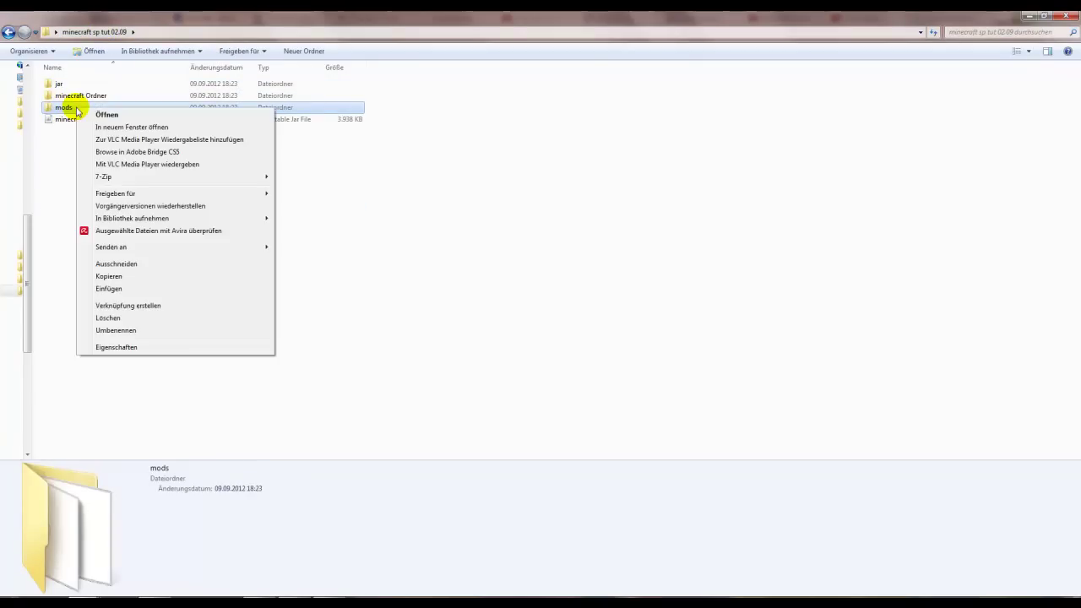
pyautogui.click(109, 277)
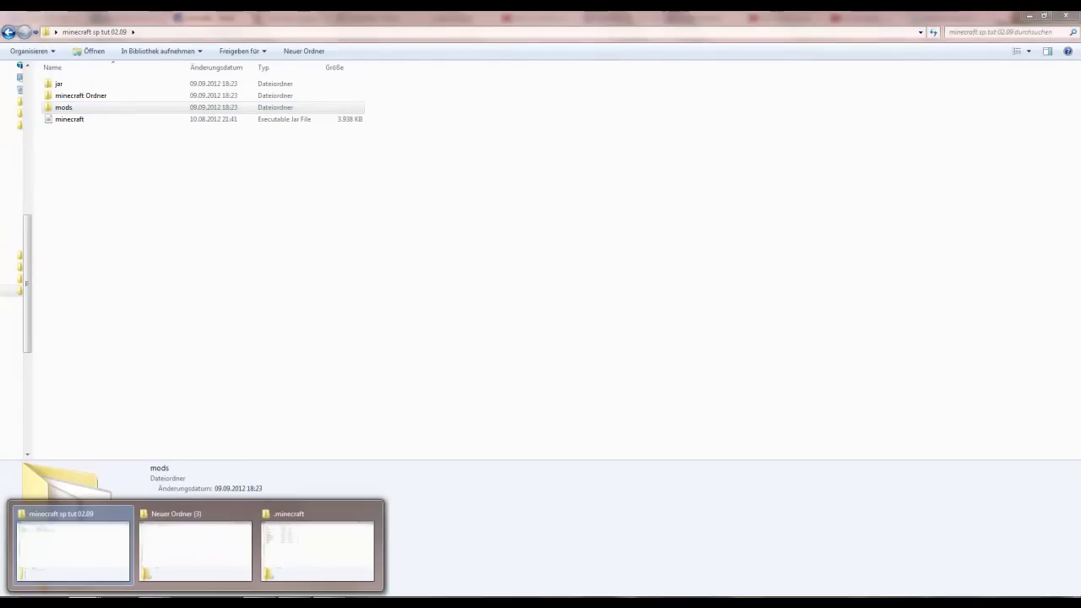
pyautogui.moveTo(191, 554)
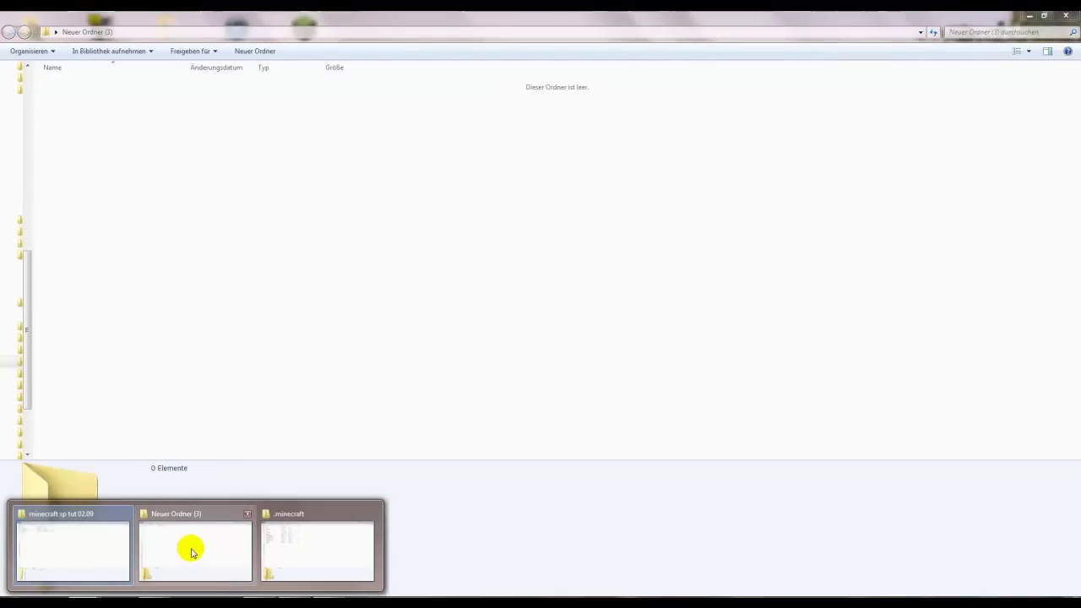
pyautogui.click(298, 545)
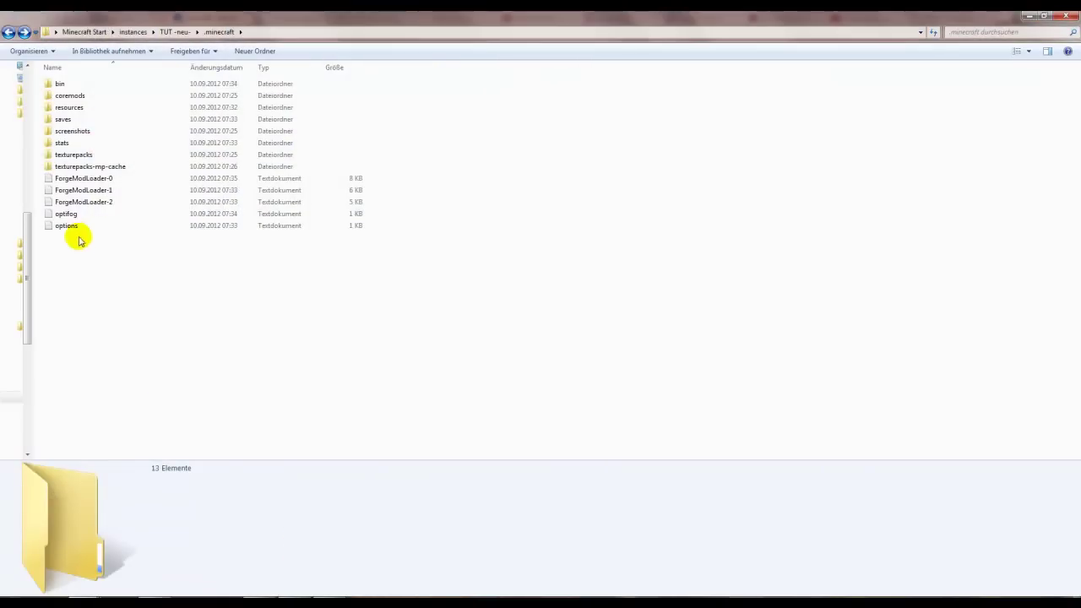
pyautogui.rightClick(148, 291)
pyautogui.click(182, 368)
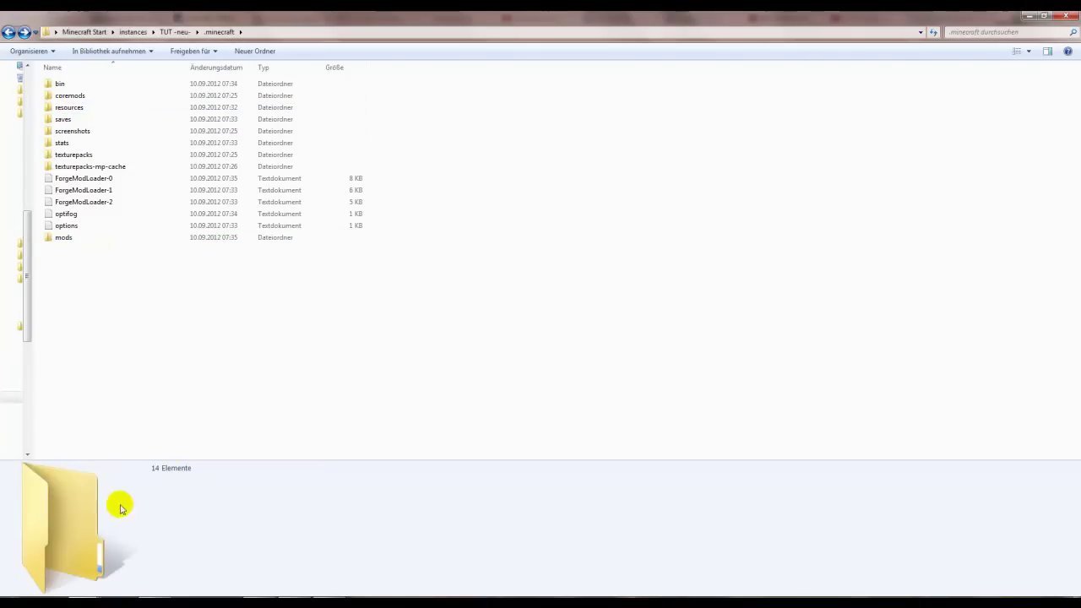
# Step: Arrange the .minecraft and minecraft sp tut 02.09 folder windows side by side and bring both to the front
pyautogui.moveTo(84, 601)
pyautogui.click(85, 548)
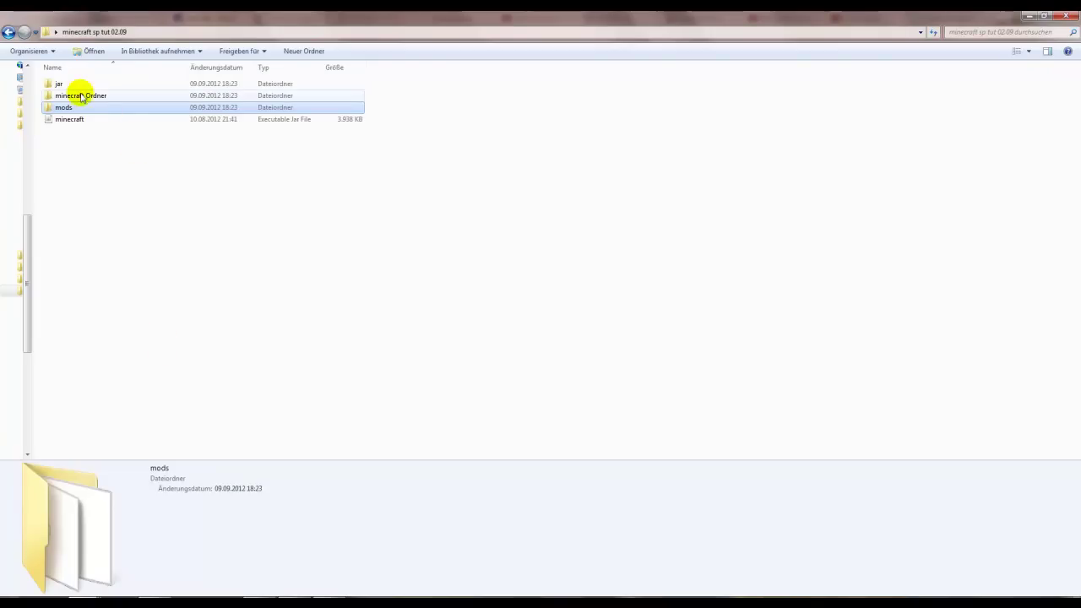
pyautogui.moveTo(90, 30); pyautogui.dragTo(743, 39)
pyautogui.moveTo(608, 19); pyautogui.dragTo(289, 29)
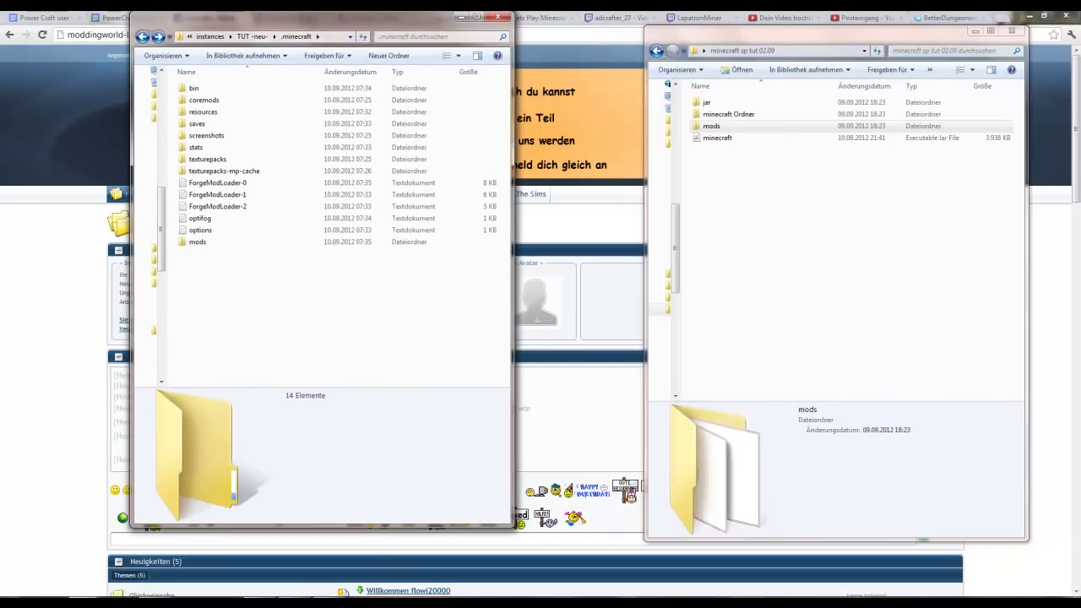
pyautogui.moveTo(194, 603)
pyautogui.click(215, 545)
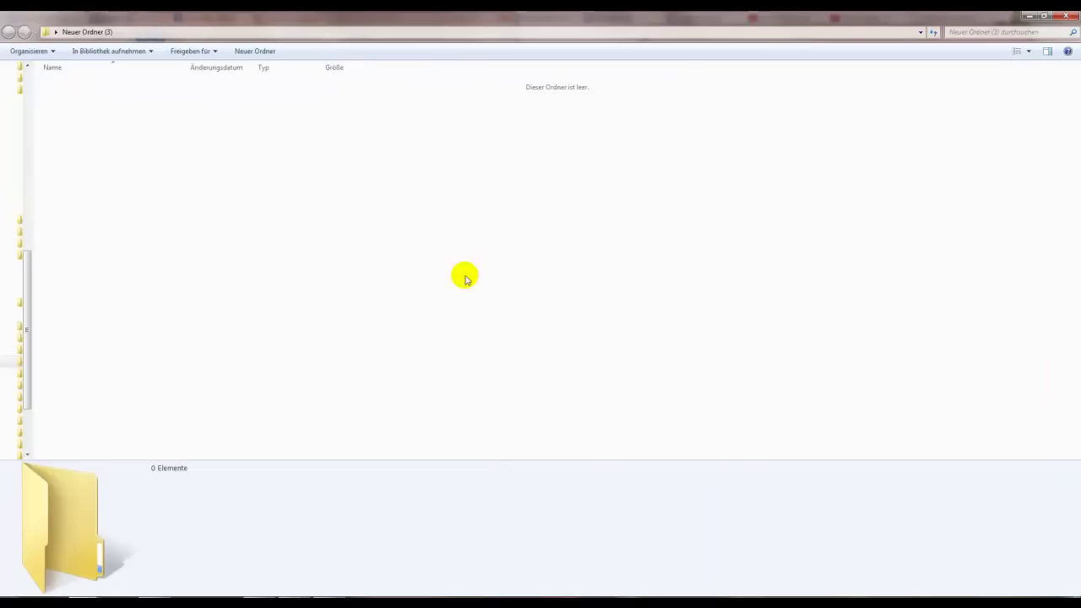
pyautogui.moveTo(194, 603)
pyautogui.click(71, 549)
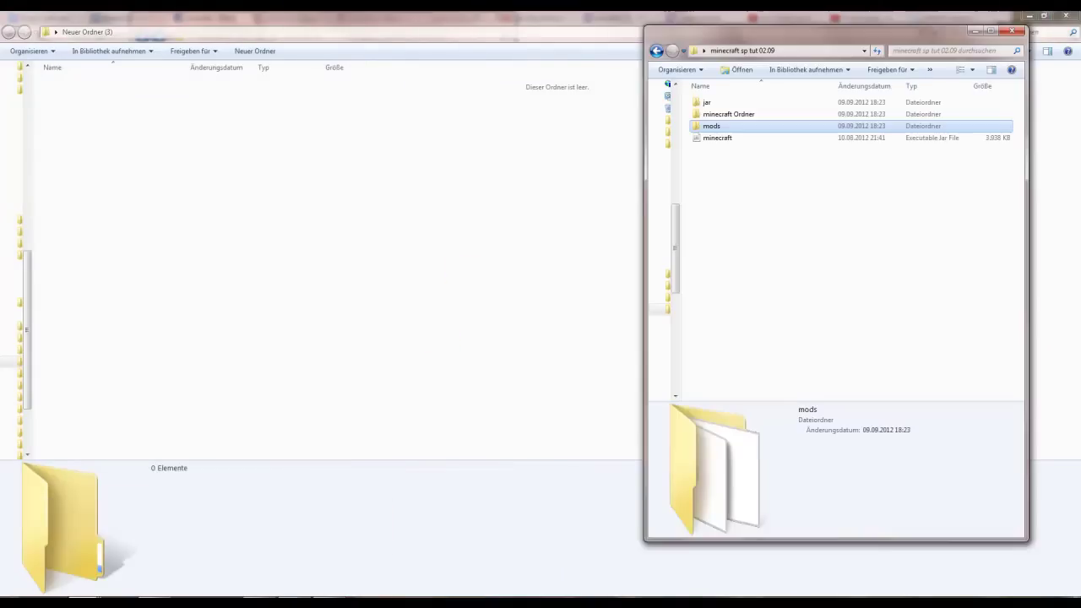
pyautogui.click(314, 549)
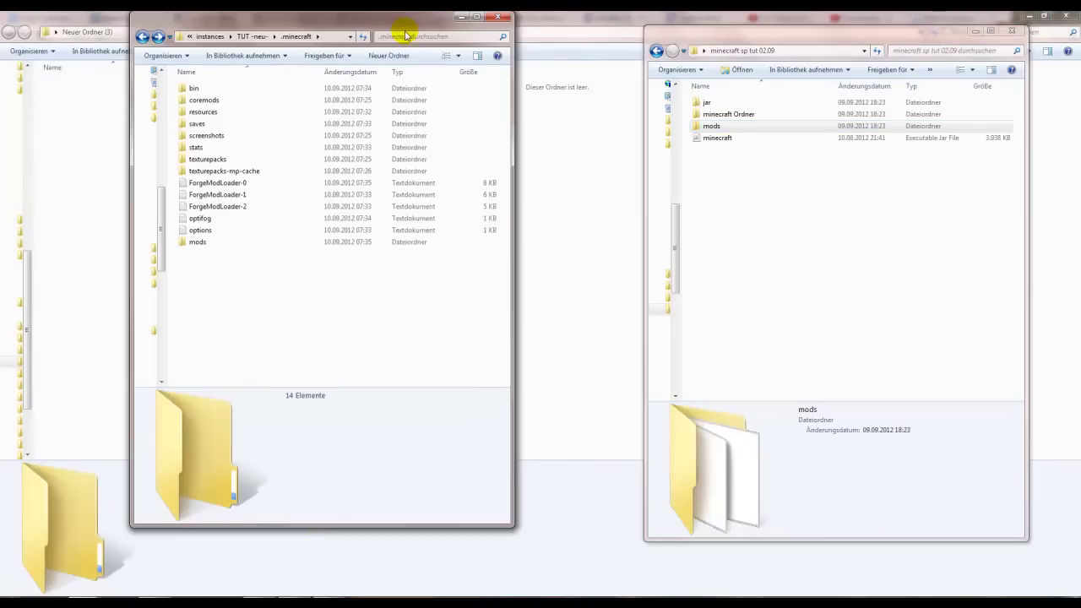
# Step: Move the two folder windows closer together and look inside the config folder within minecraft Ordner
pyautogui.moveTo(405, 36); pyautogui.dragTo(414, 59)
pyautogui.moveTo(755, 42); pyautogui.dragTo(690, 51)
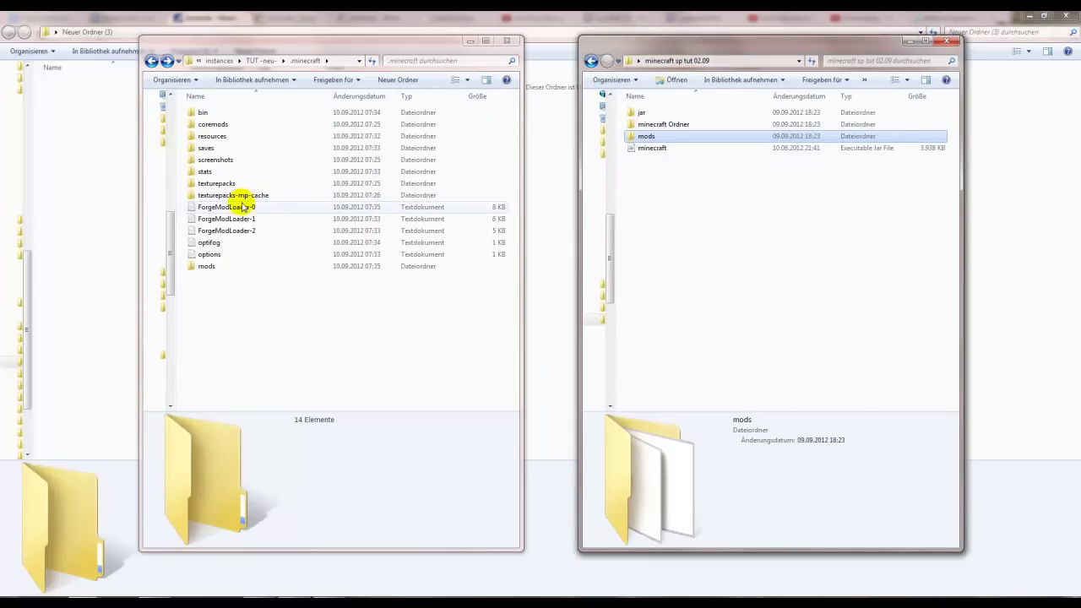
pyautogui.click(691, 197)
pyautogui.doubleClick(661, 125)
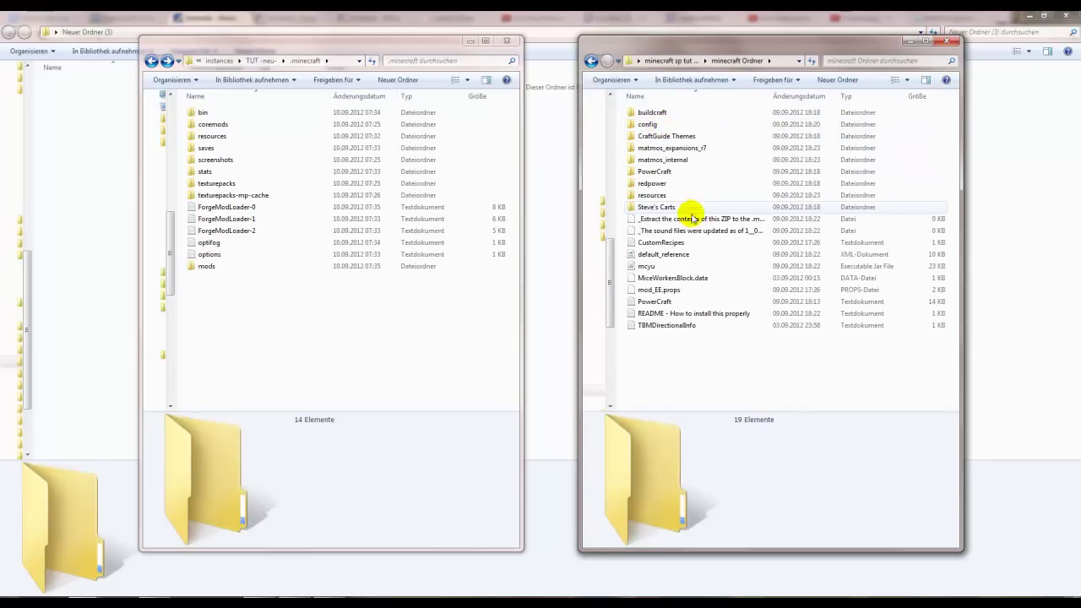
pyautogui.click(650, 124)
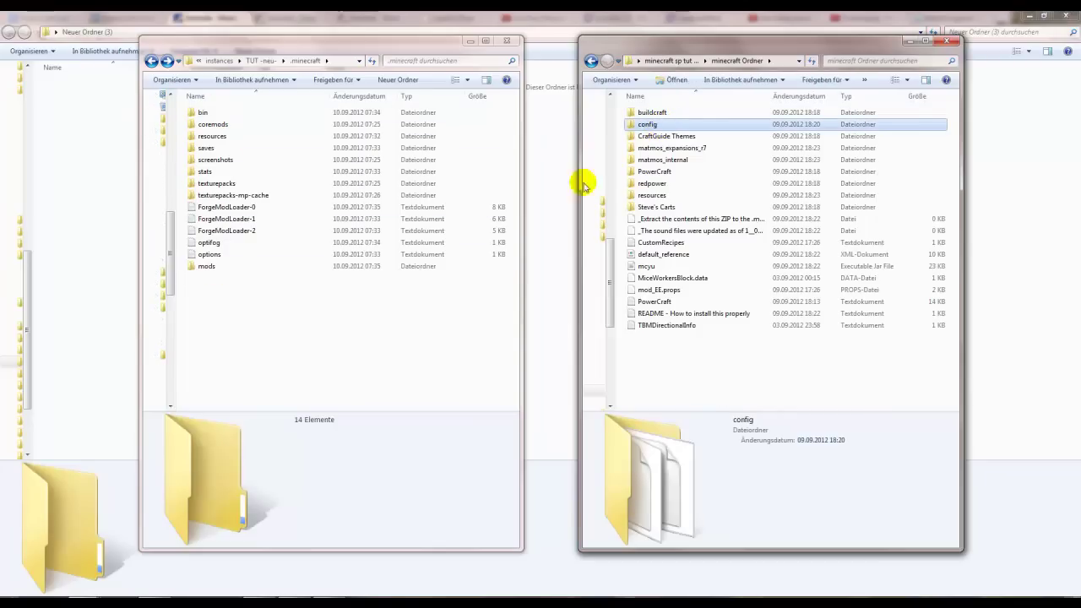
pyautogui.doubleClick(651, 126)
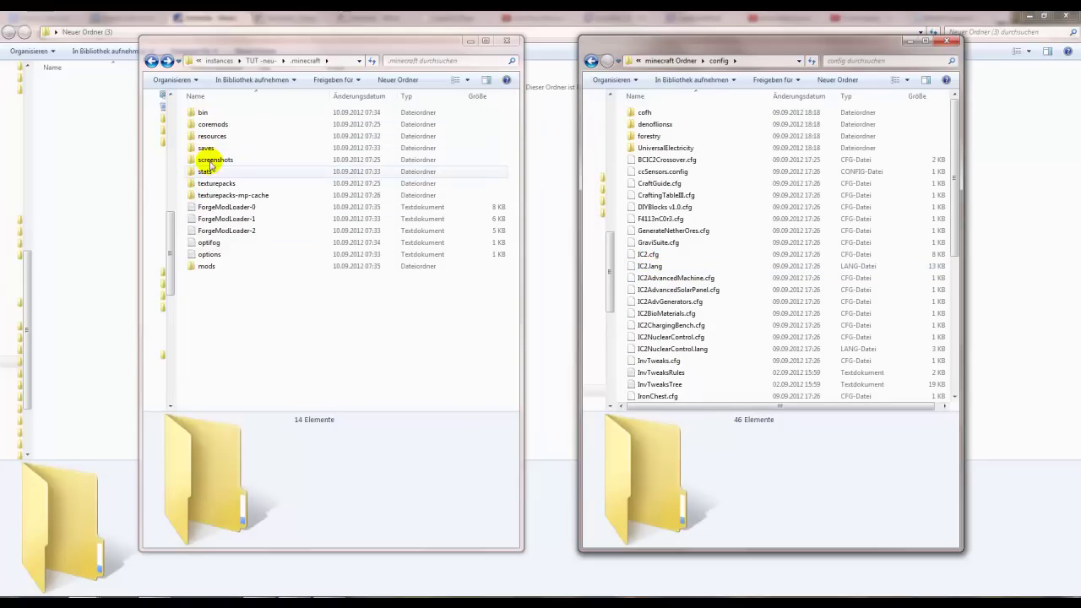
pyautogui.click(591, 60)
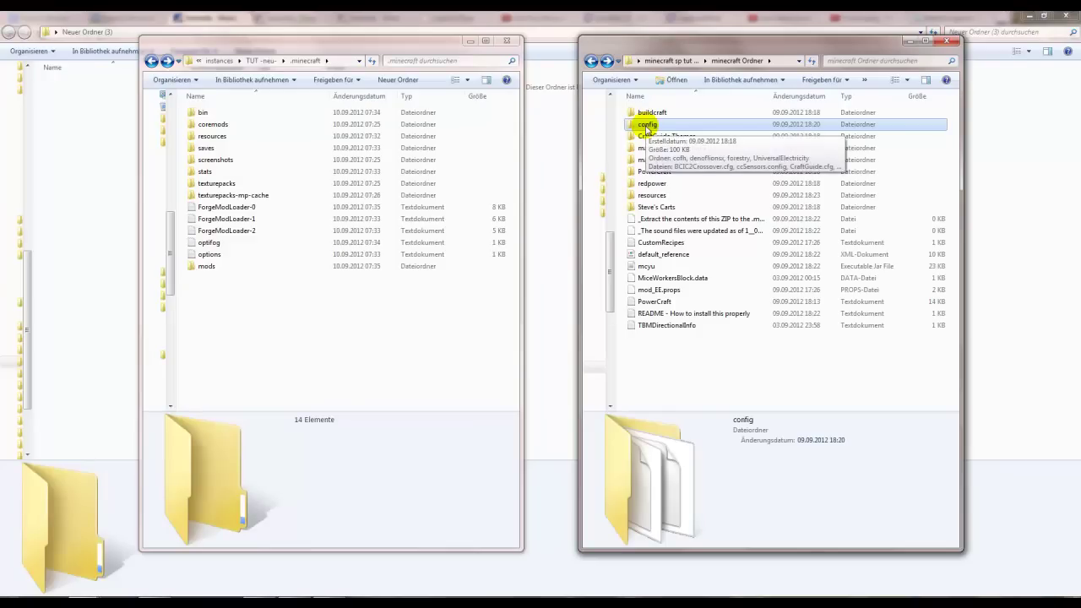
# Step: Copy the entire contents of minecraft Ordner into the instance's .minecraft folder, merging the existing resources folder
pyautogui.click(674, 368)
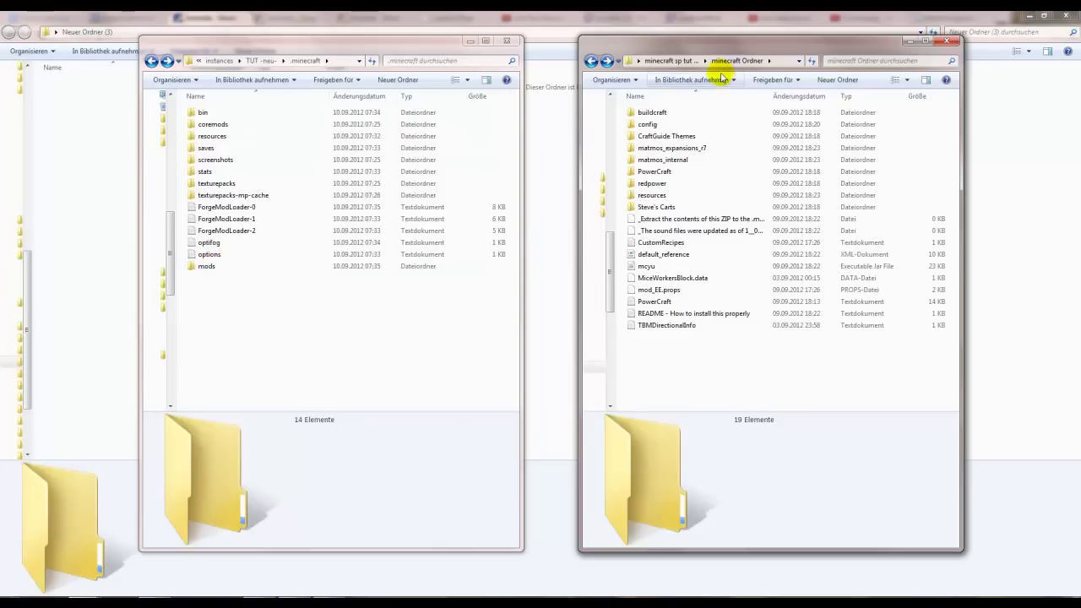
pyautogui.click(672, 60)
pyautogui.click(642, 127)
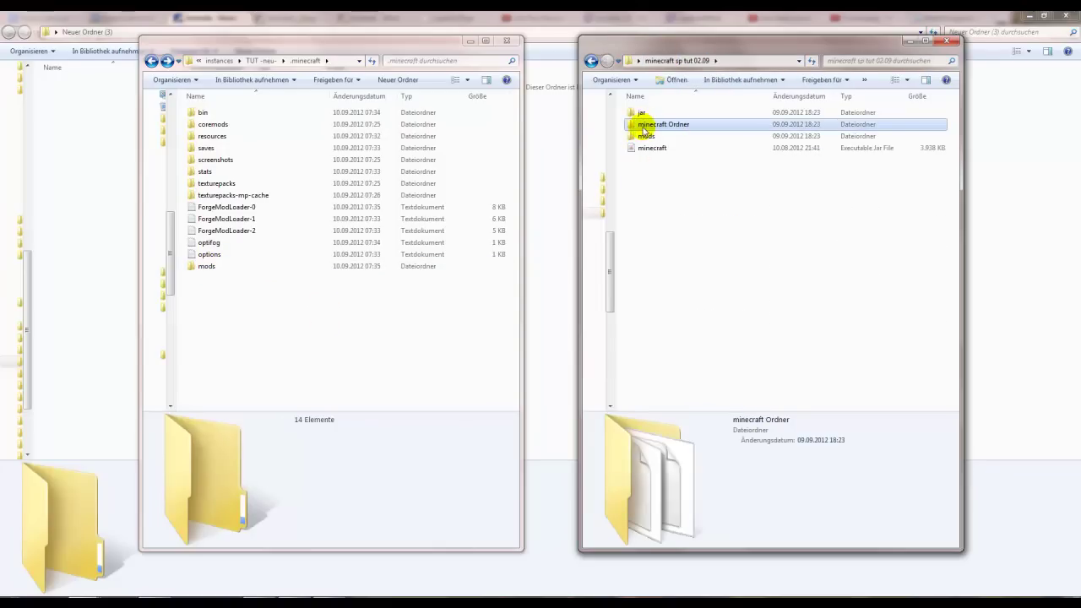
pyautogui.doubleClick(641, 127)
pyautogui.moveTo(748, 369); pyautogui.dragTo(674, 123)
pyautogui.rightClick(683, 128)
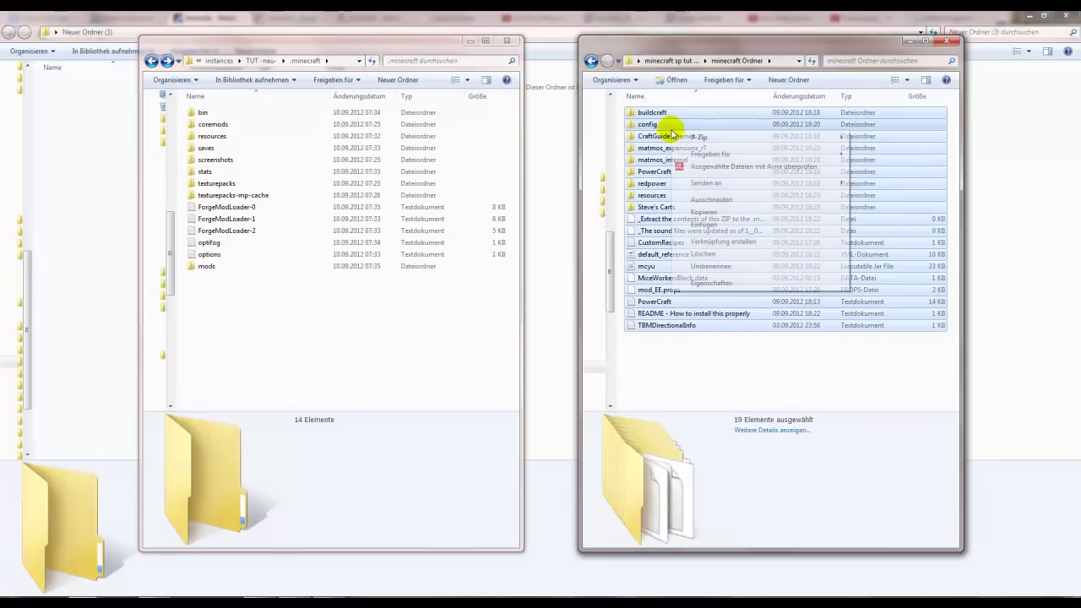
pyautogui.click(704, 212)
pyautogui.rightClick(254, 325)
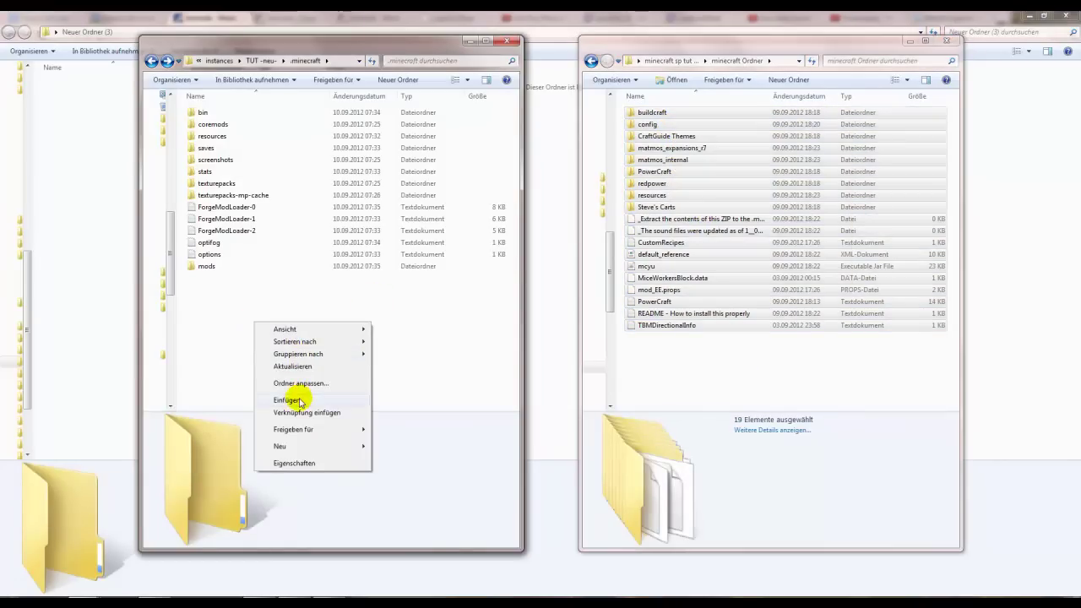
pyautogui.click(300, 402)
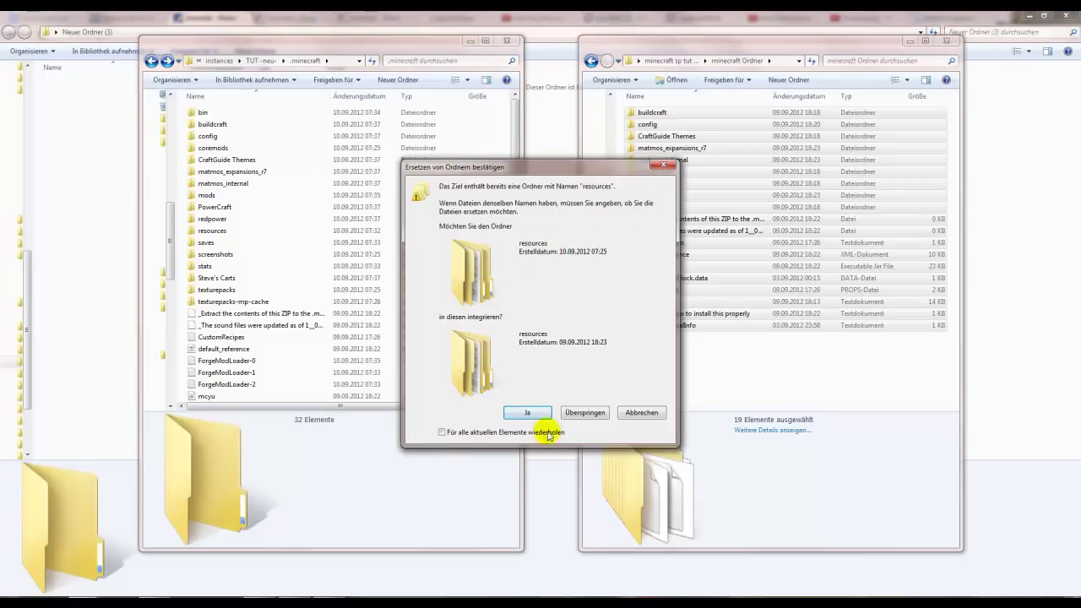
pyautogui.click(530, 413)
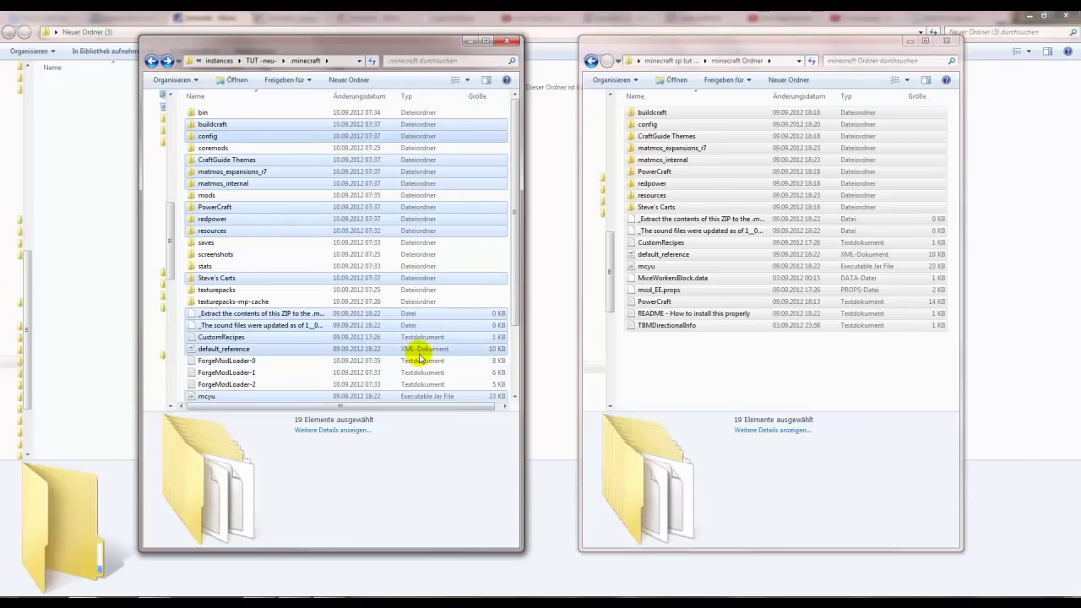
# Step: Compare the resources folders in minecraft Ordner and .minecraft, and return to .minecraft and minecraft sp tut 02.09
pyautogui.click(650, 366)
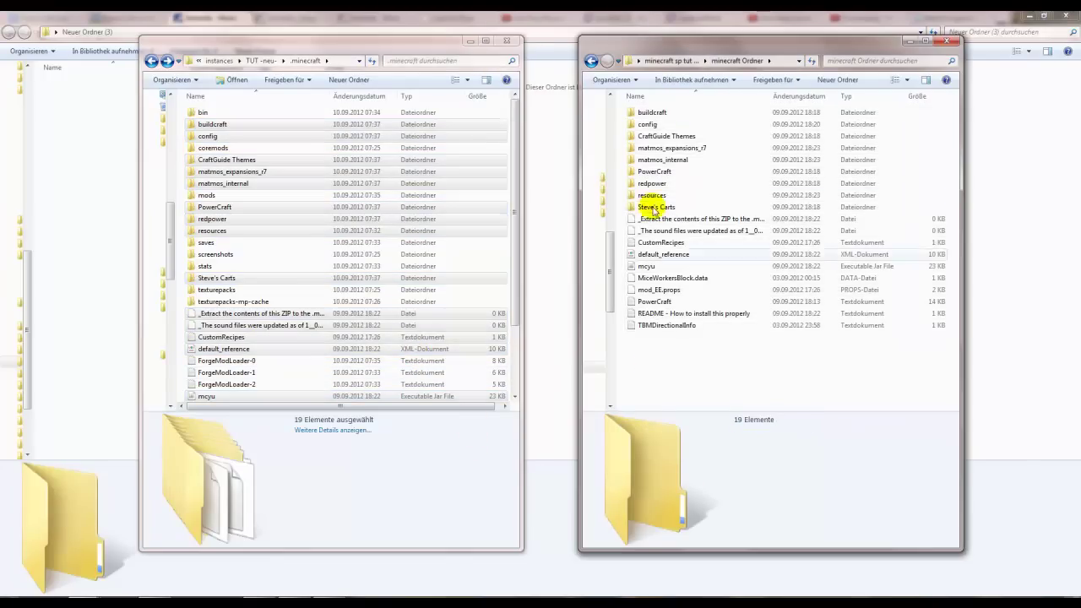
pyautogui.doubleClick(650, 195)
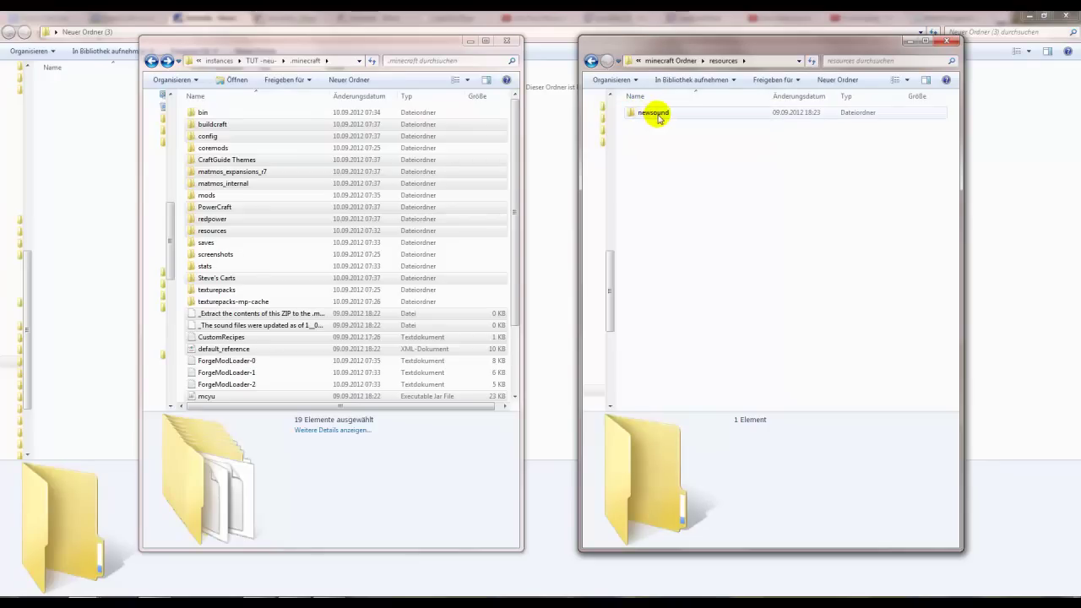
pyautogui.click(252, 231)
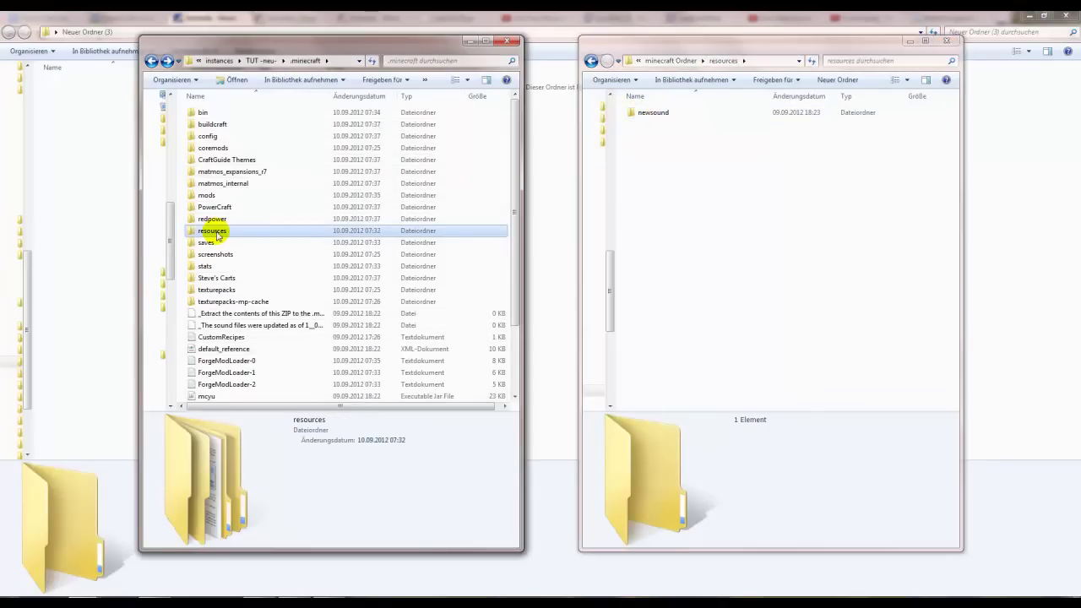
pyautogui.doubleClick(213, 232)
pyautogui.rightClick(265, 186)
pyautogui.click(451, 251)
pyautogui.click(150, 60)
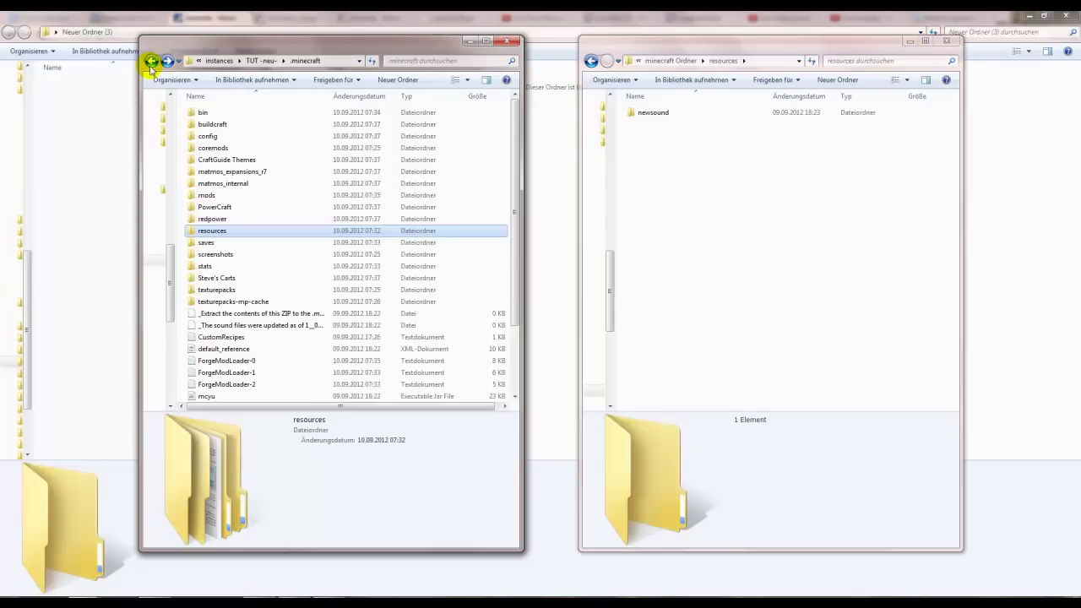
pyautogui.click(720, 231)
pyautogui.click(591, 61)
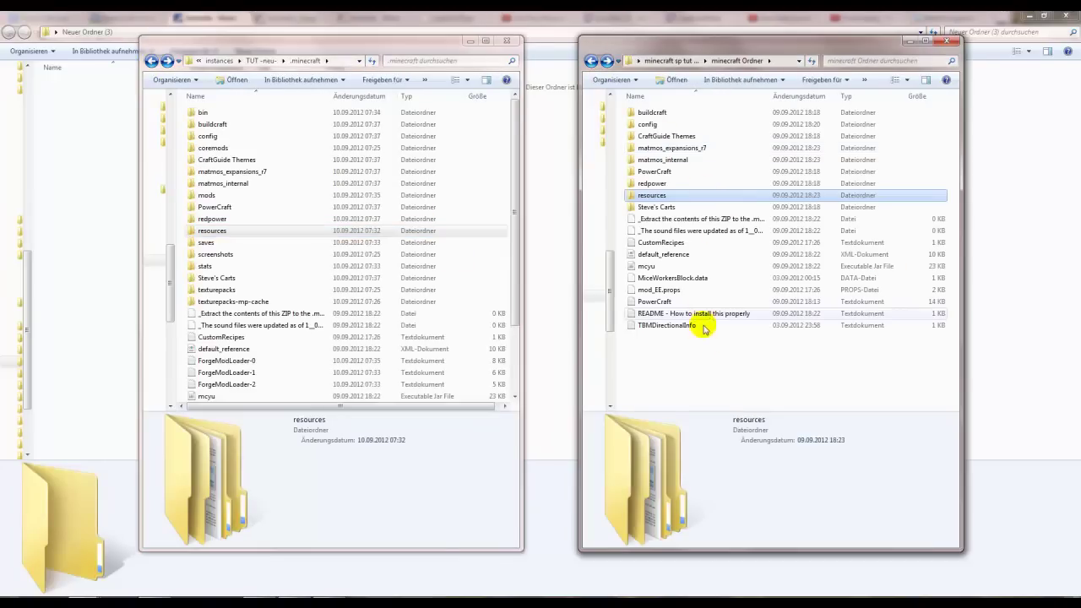
pyautogui.click(591, 61)
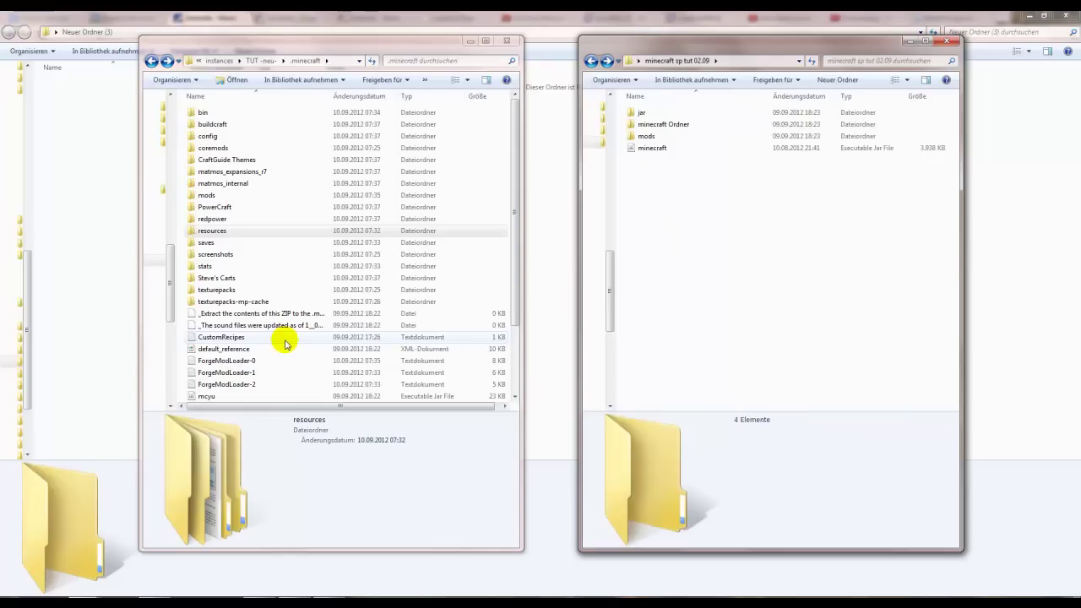
# Step: Switch to MultiMC and launch the TUT *neu* instance with the remembered login
pyautogui.click(331, 595)
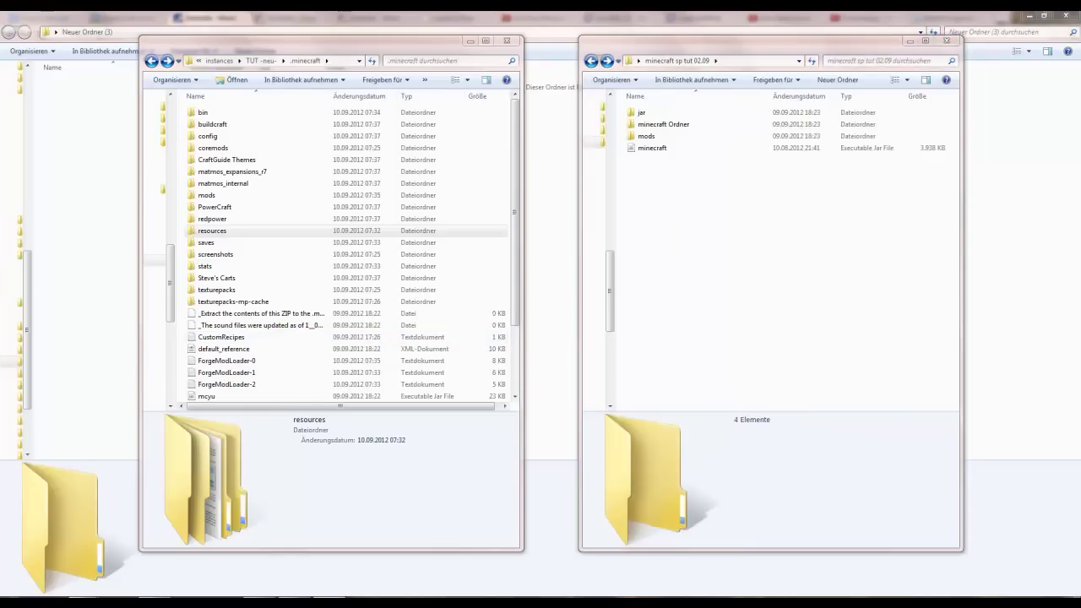
pyautogui.doubleClick(396, 375)
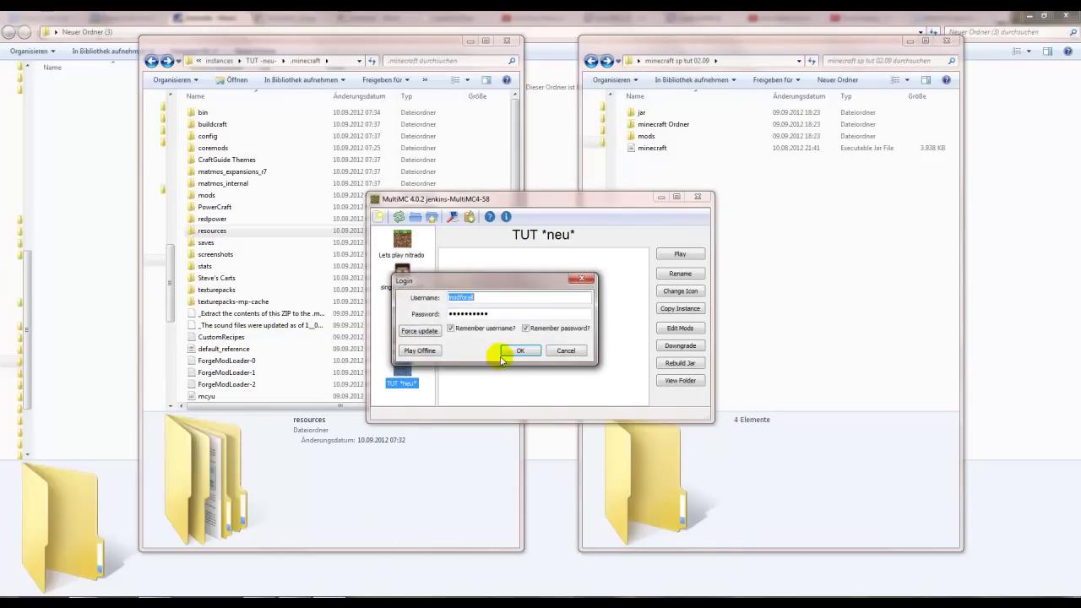
pyautogui.click(514, 350)
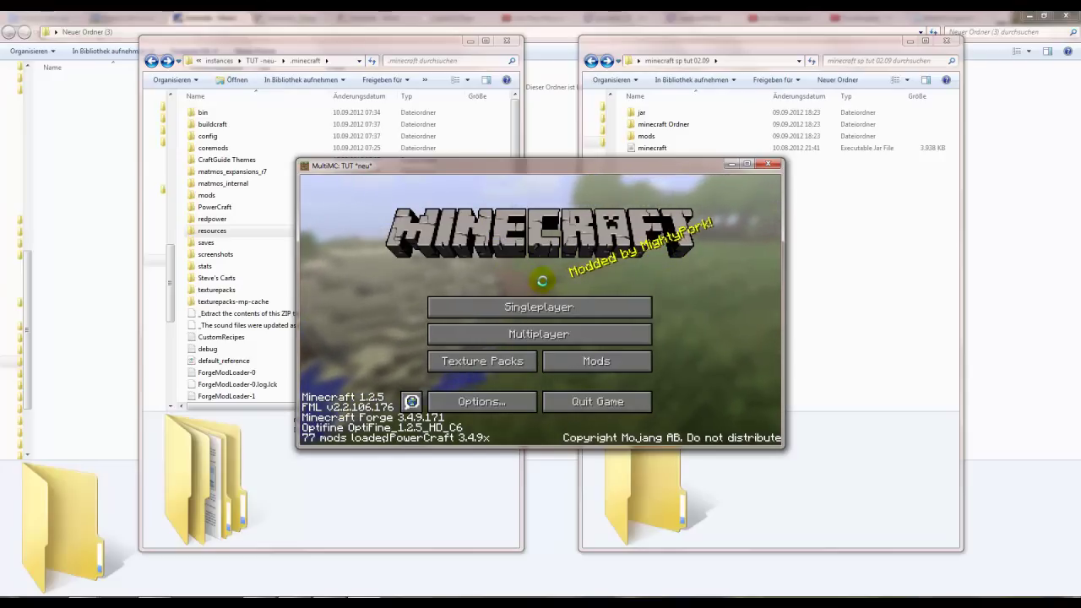
# Step: Delete the existing singleplayer world New World and create a new world with the default settings
pyautogui.click(517, 309)
pyautogui.click(456, 284)
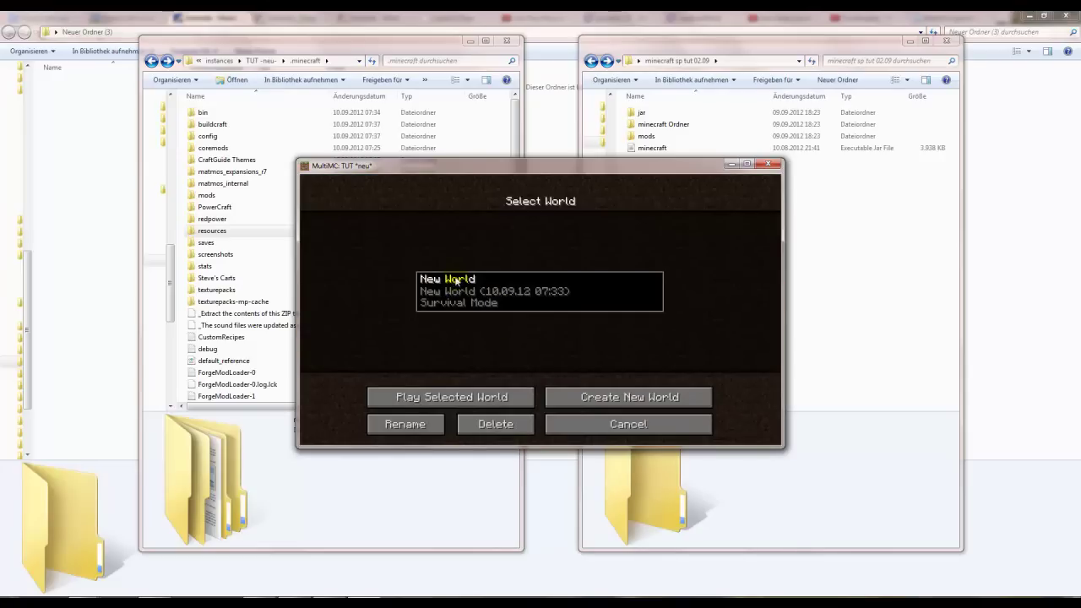
pyautogui.click(496, 424)
pyautogui.click(475, 339)
pyautogui.click(628, 396)
pyautogui.click(475, 423)
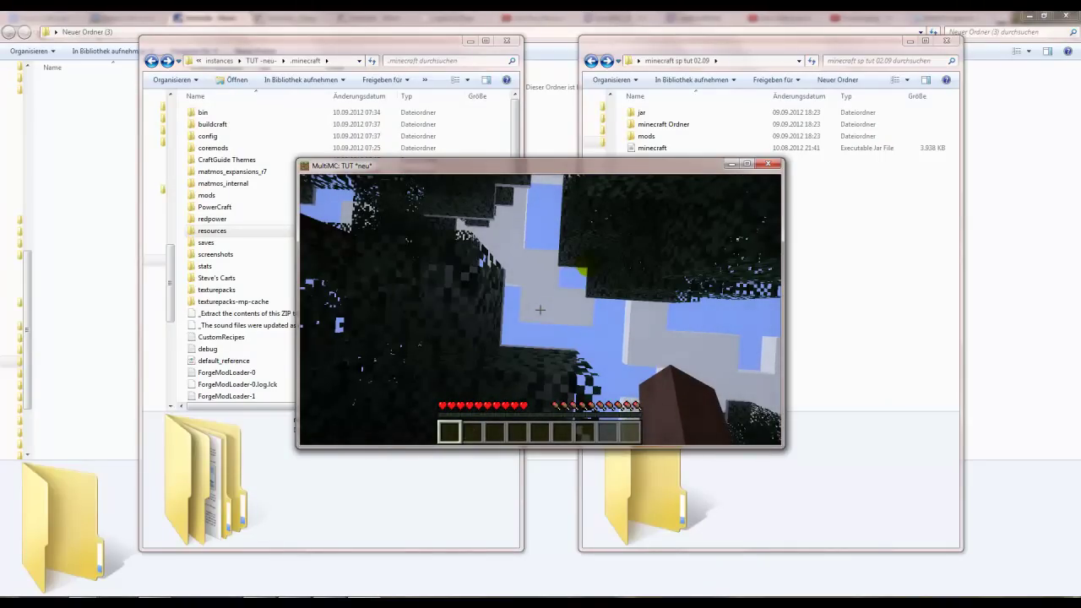
# Step: Open the inventory in the new world and browse the pages of the item list to check the modded items
pyautogui.press('e')
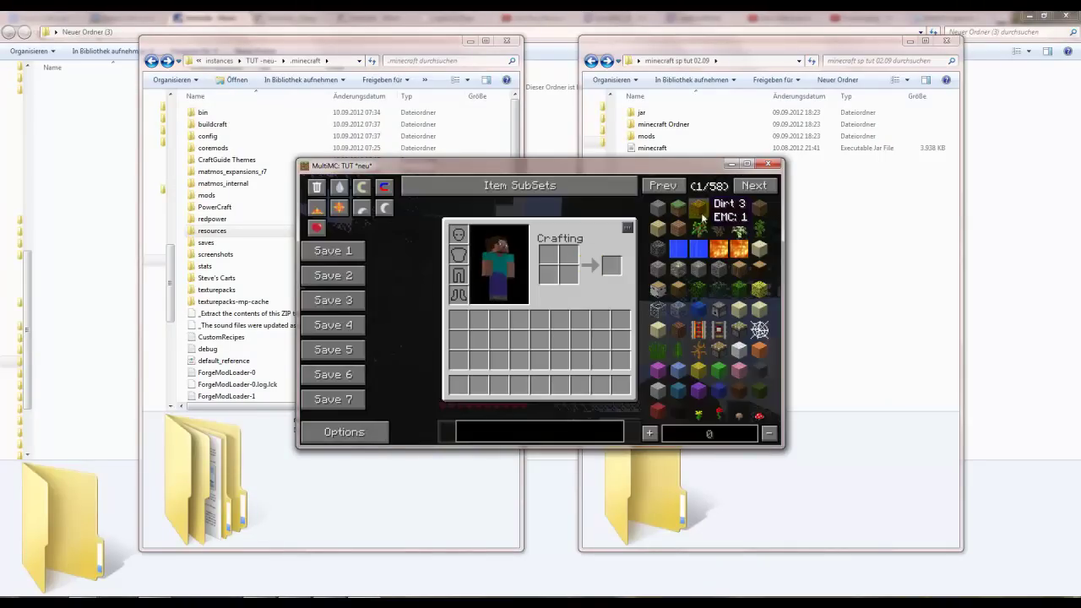
pyautogui.scroll(-7, 698, 293)
pyautogui.scroll(-20, 697, 294)
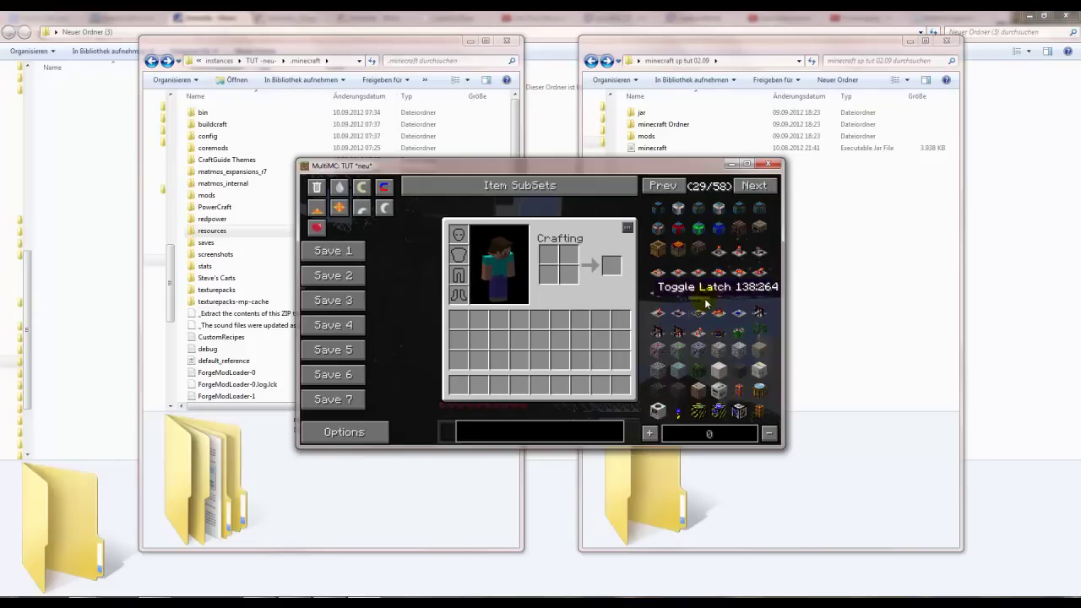
pyautogui.scroll(-5, 687, 292)
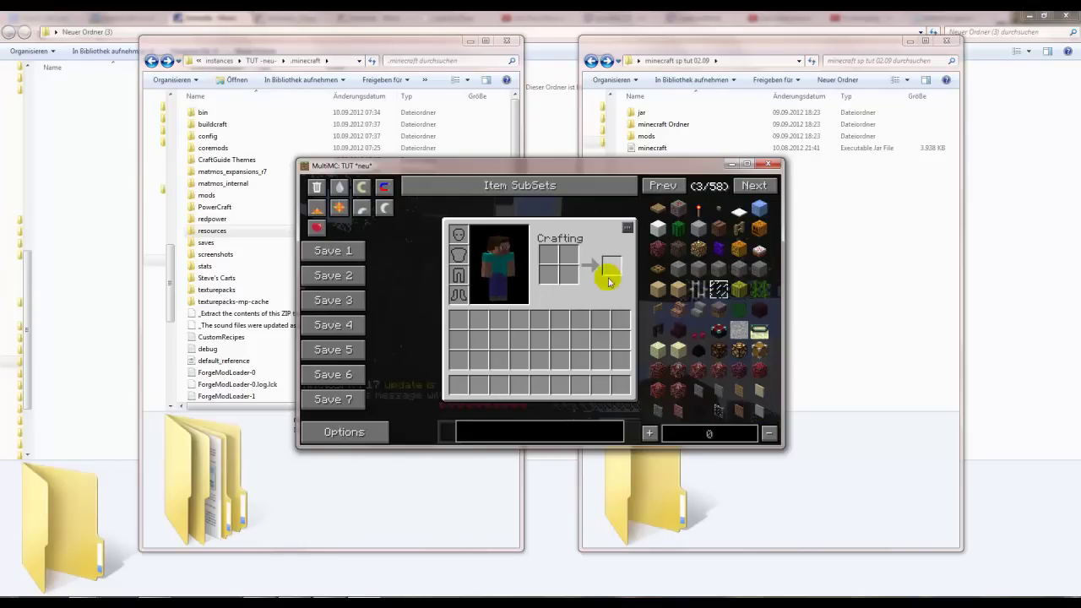
pyautogui.press('e')
pyautogui.moveTo(541, 310)
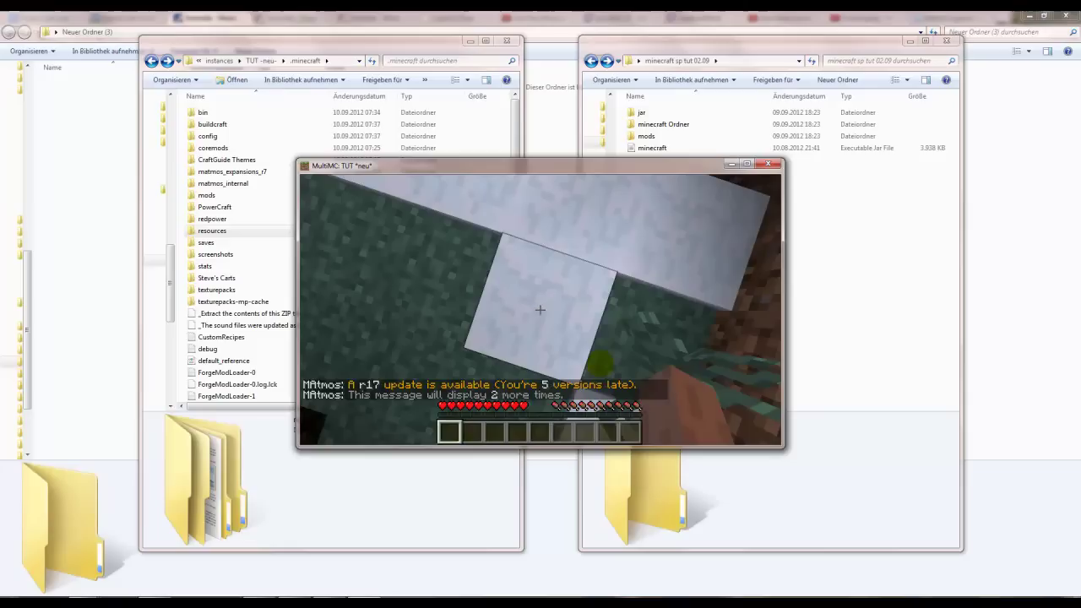
pyautogui.press('e')
pyautogui.press('e')
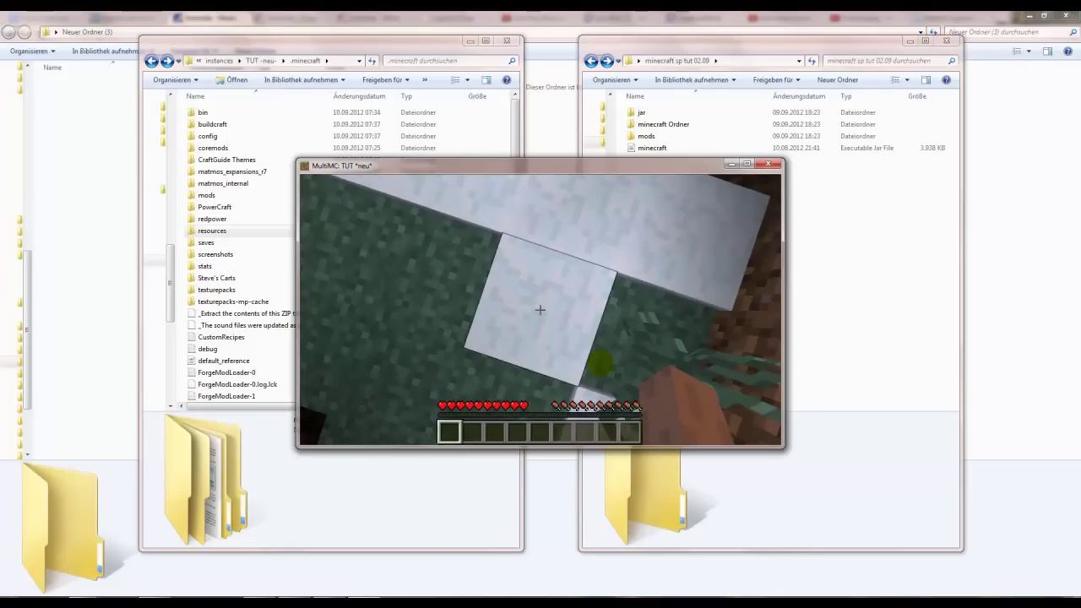
# Step: Save and quit the world, exit Minecraft, and minimize the MultiMC window
pyautogui.press('Escape')
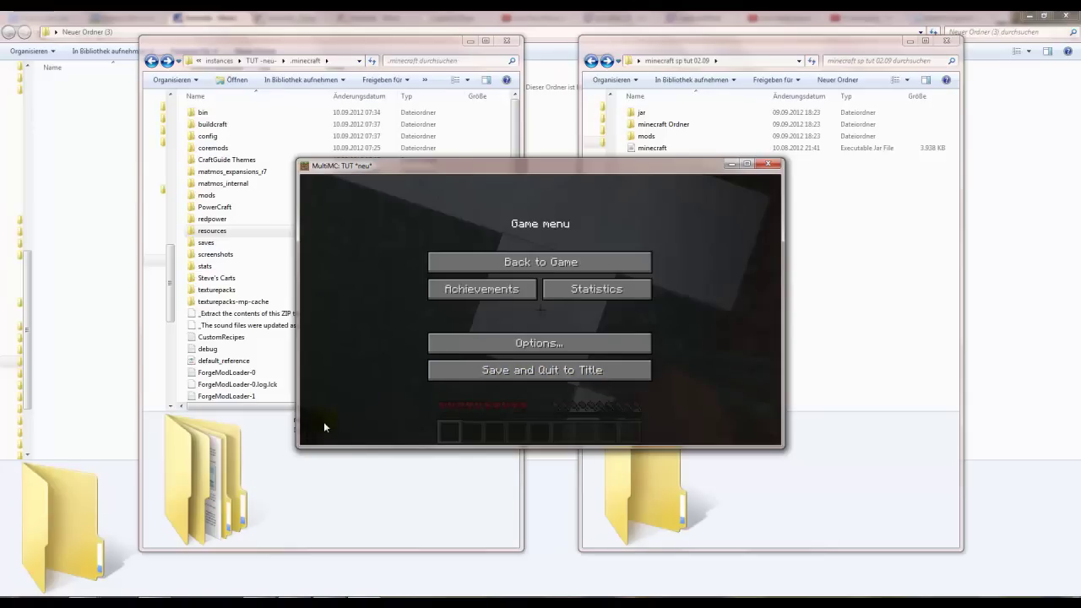
pyautogui.click(516, 371)
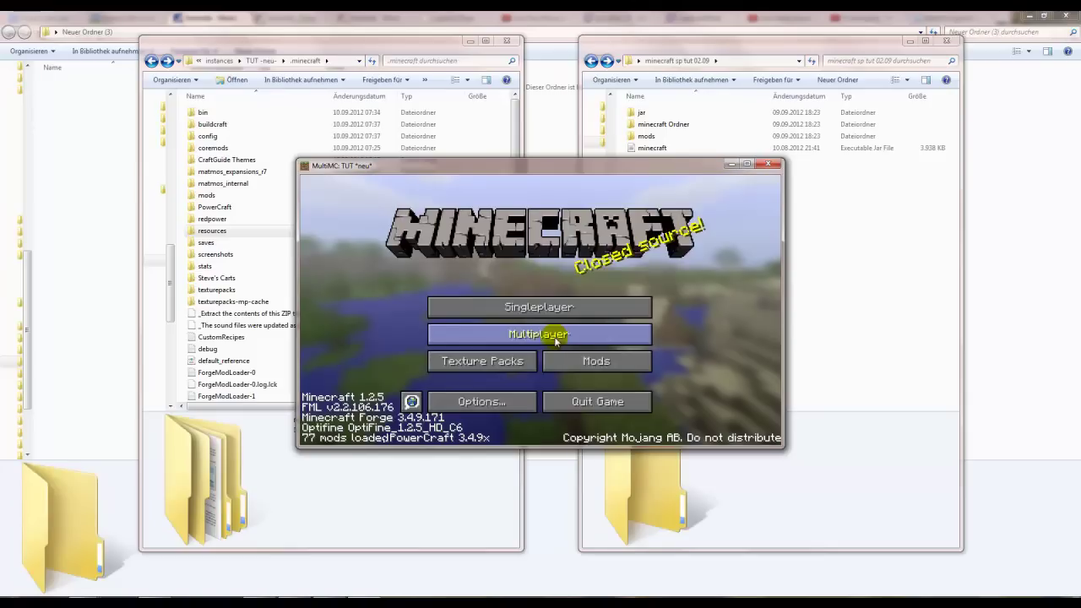
pyautogui.click(590, 403)
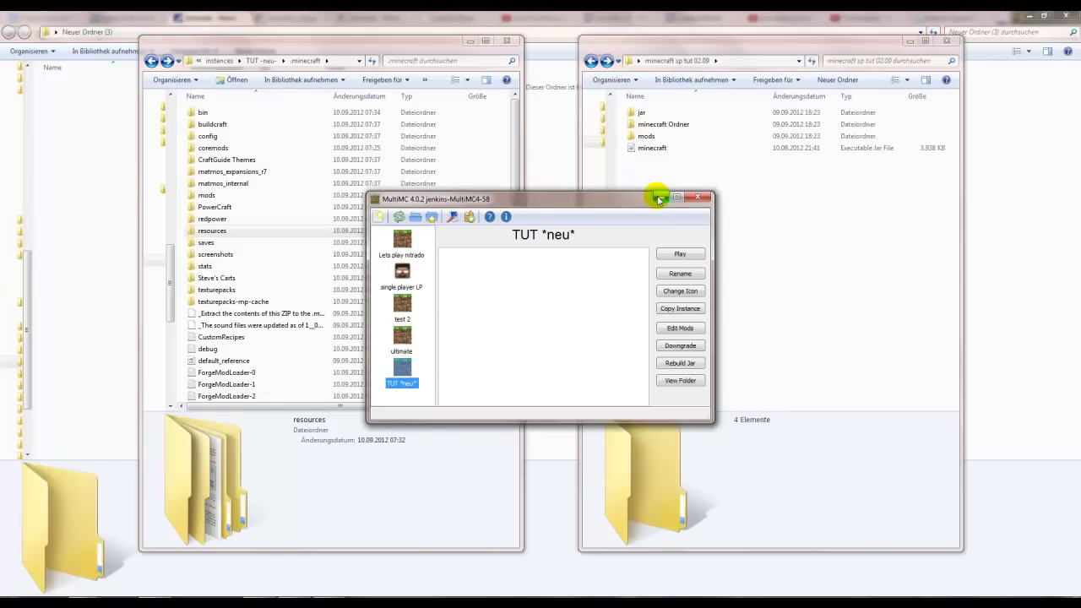
pyautogui.click(659, 199)
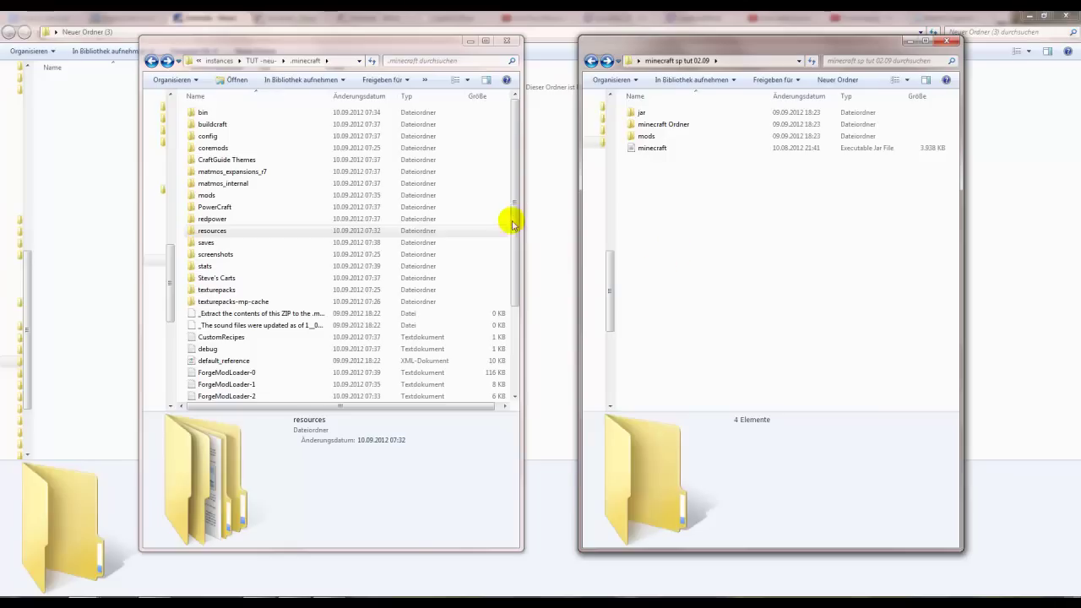
pyautogui.moveTo(513, 198); pyautogui.dragTo(604, 133)
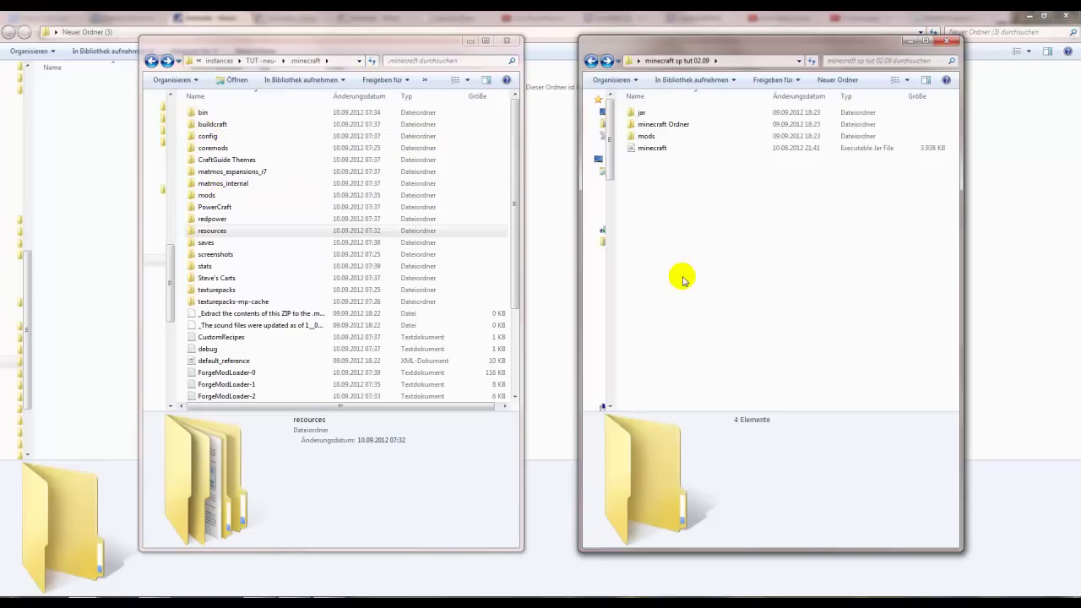
# Step: Switch to the browser and look through the moddingworld-ls.de forum start page down to its statistics and back up
pyautogui.click(243, 596)
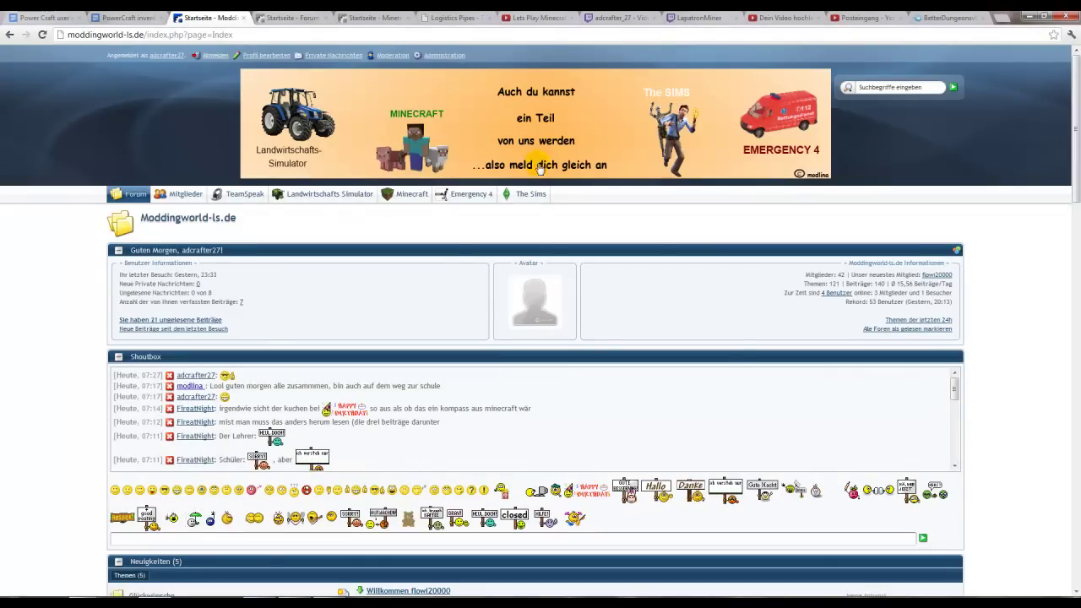
pyautogui.scroll(-3, 698, 397)
pyautogui.scroll(-4, 1014, 380)
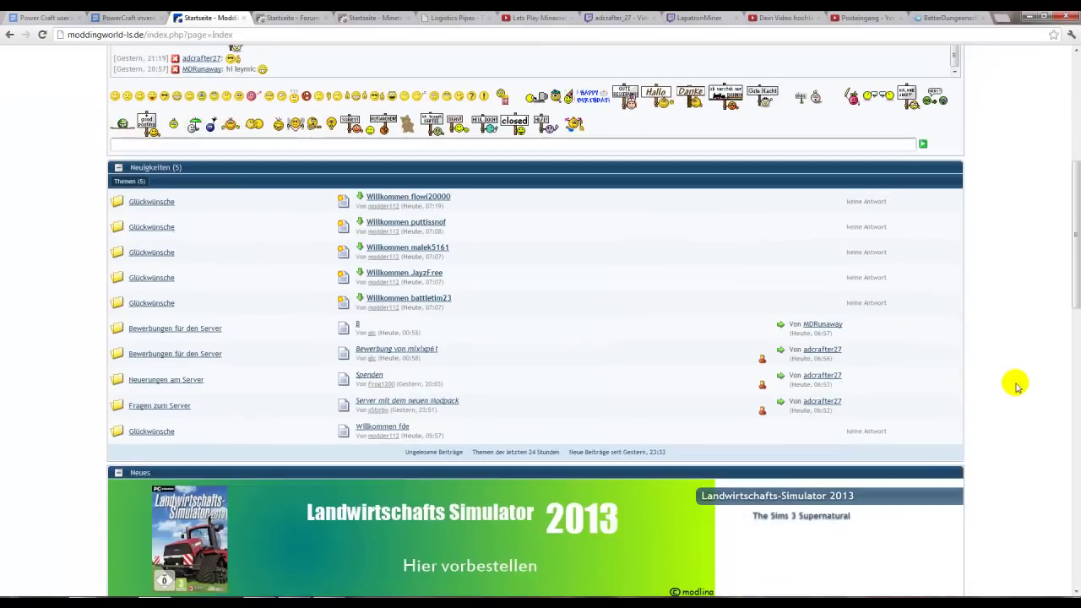
pyautogui.scroll(-15, 1010, 387)
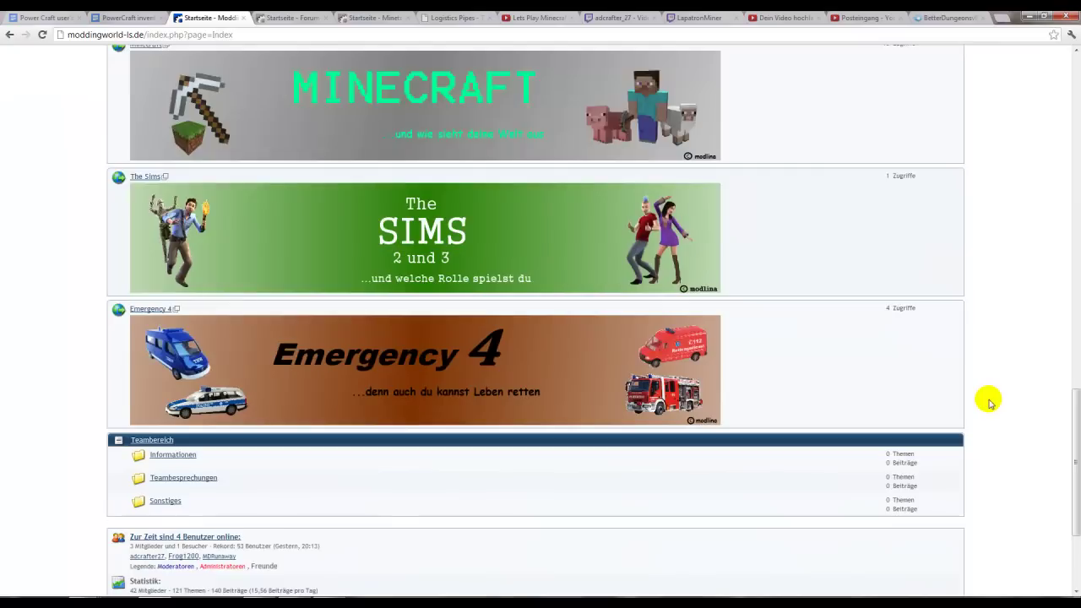
pyautogui.scroll(3, 990, 403)
pyautogui.scroll(-2, 990, 403)
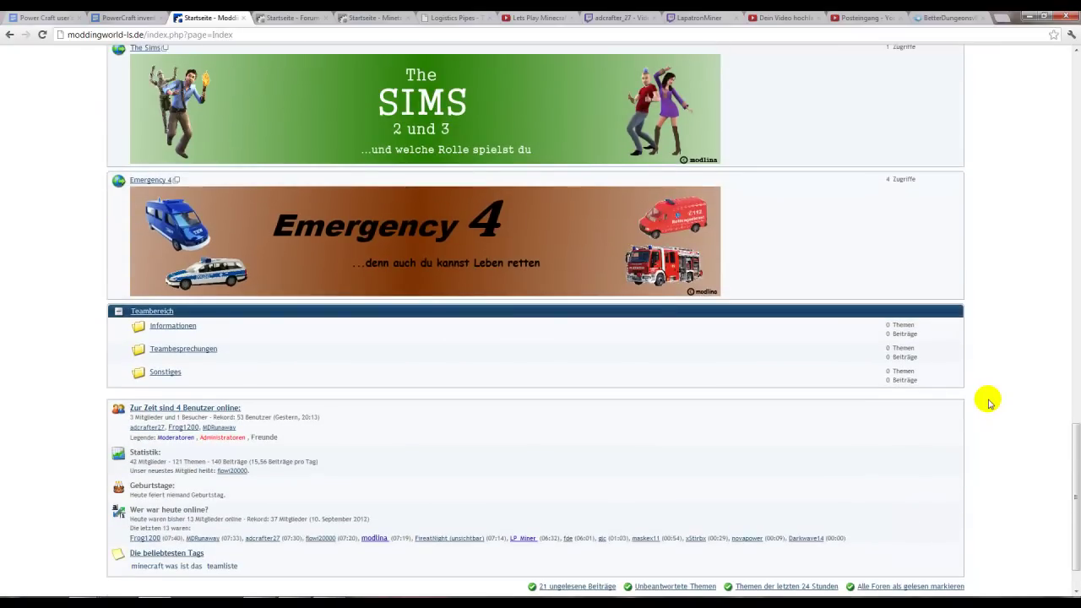
pyautogui.scroll(18, 990, 403)
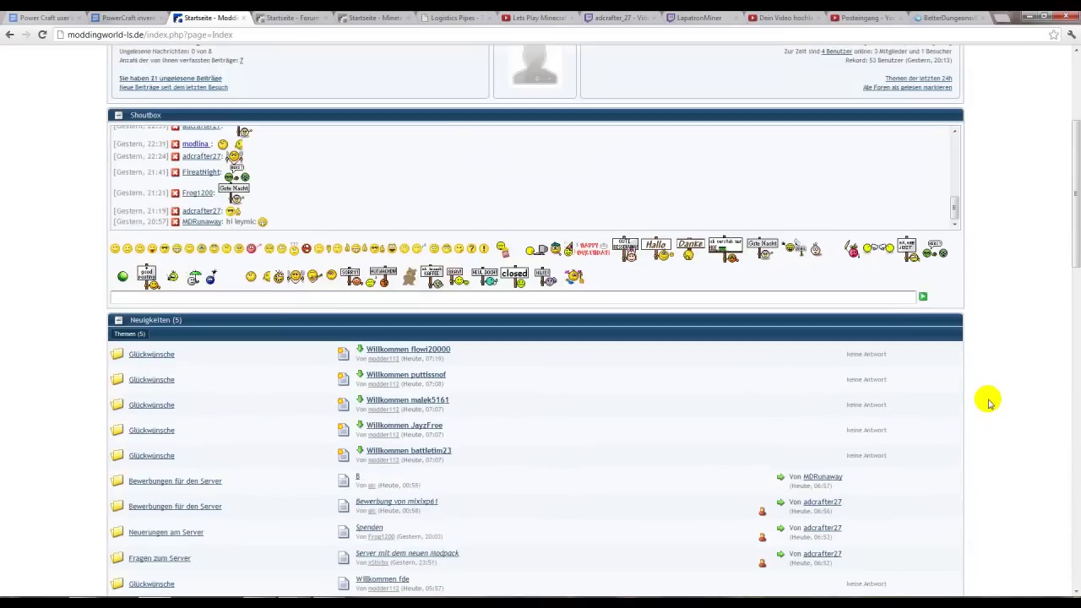
pyautogui.scroll(3, 990, 403)
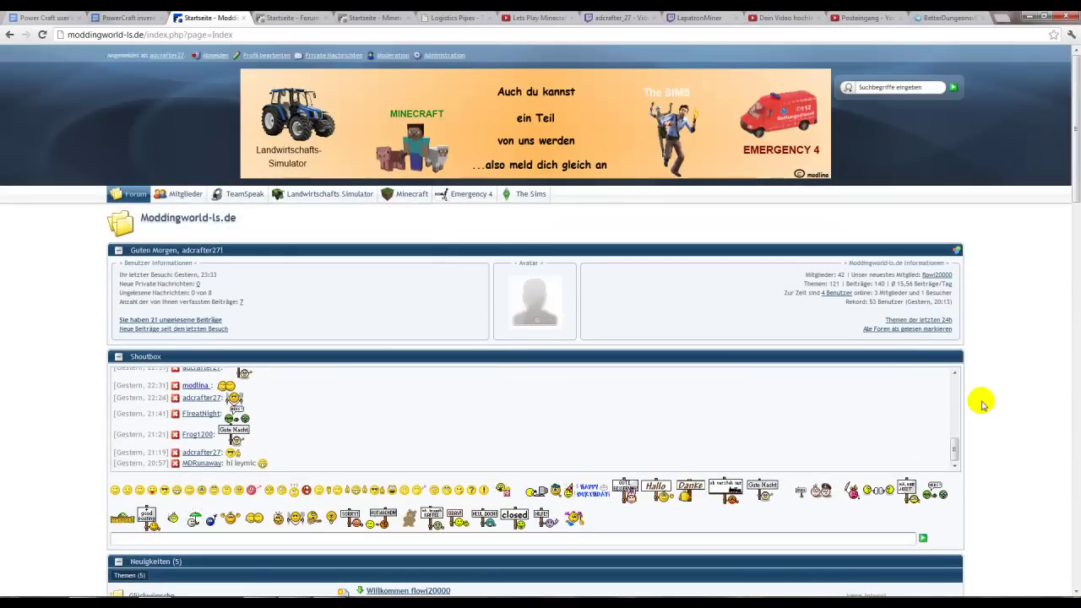